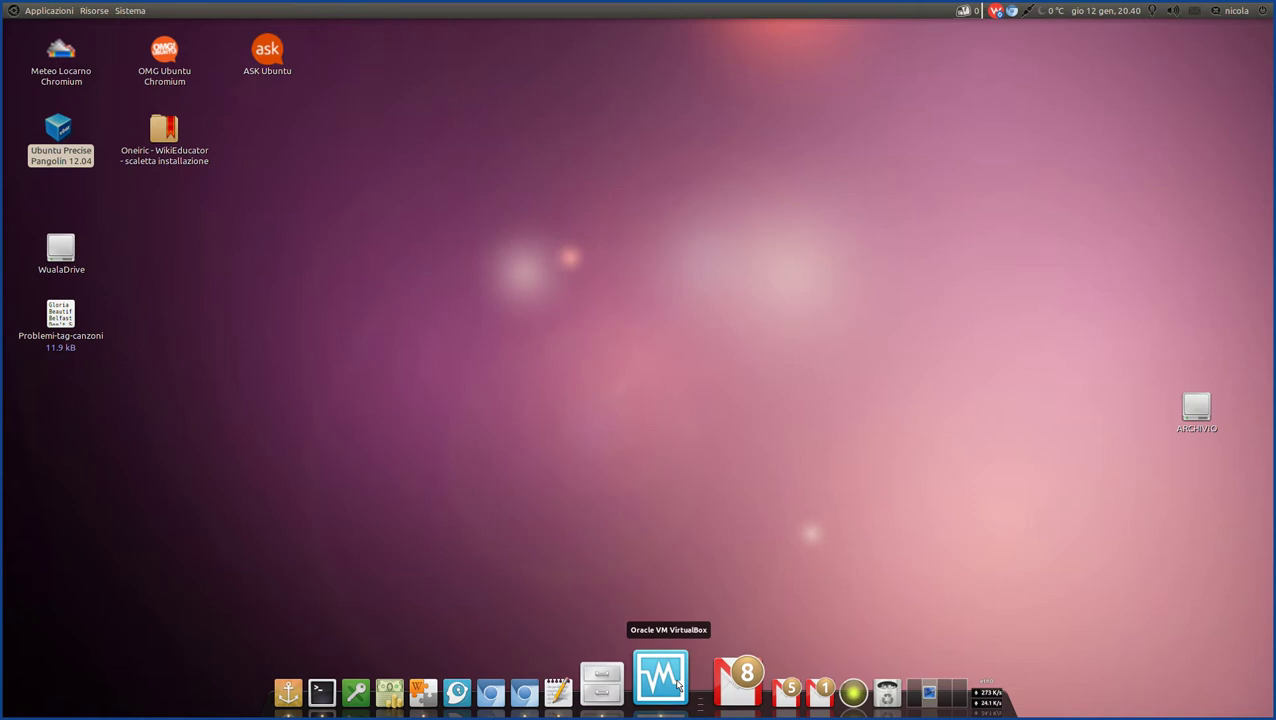
Switch to the Ubuntu Precise Pangolin 12.04 virtual machine in VirtualBox and shift the memo.txt gedit window slightly.
{"action": "left_click", "coordinate": [679, 685]}
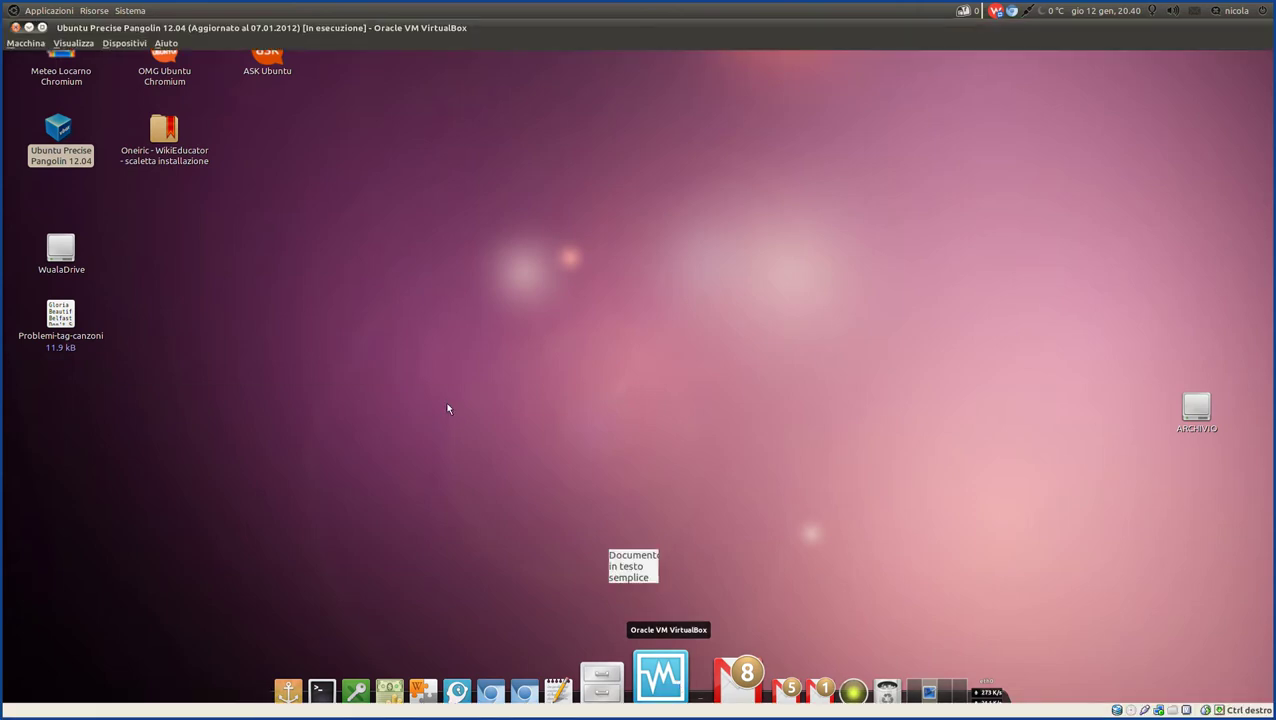
{"action": "key", "text": "alt+Tab"}
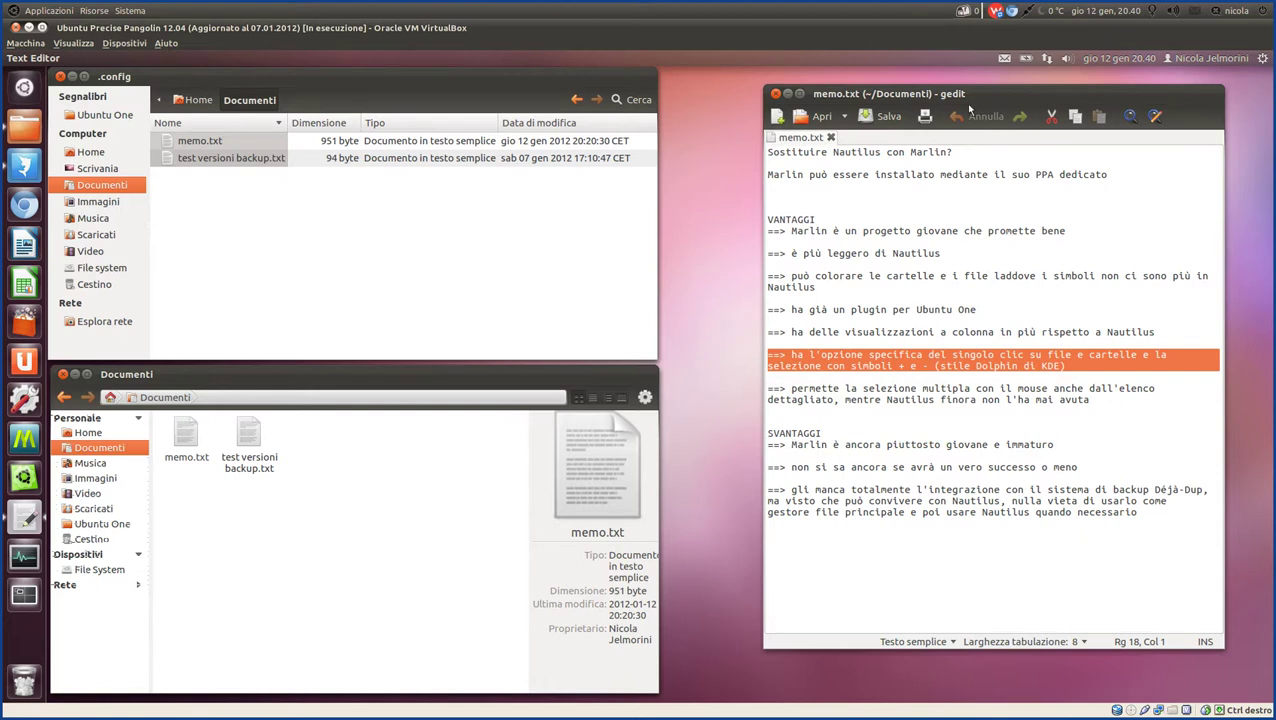
{"action": "mouse_move", "coordinate": [961, 94]}
{"action": "left_mouse_down"}
{"action": "mouse_move", "coordinate": [977, 90]}
{"action": "mouse_move", "coordinate": [963, 90]}
{"action": "left_mouse_up"}
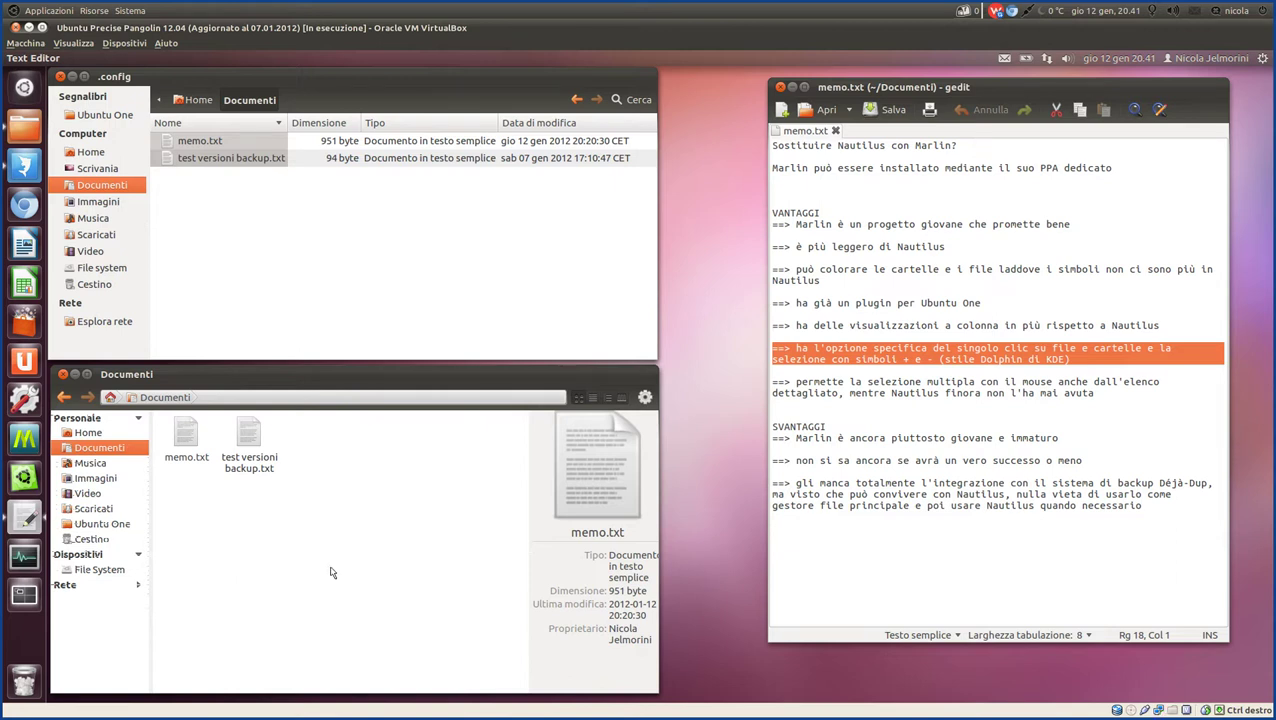
Select test versioni backup.txt in Marlin's icon view using its selection marker, and clear the selection.
{"action": "mouse_move", "coordinate": [197, 431]}
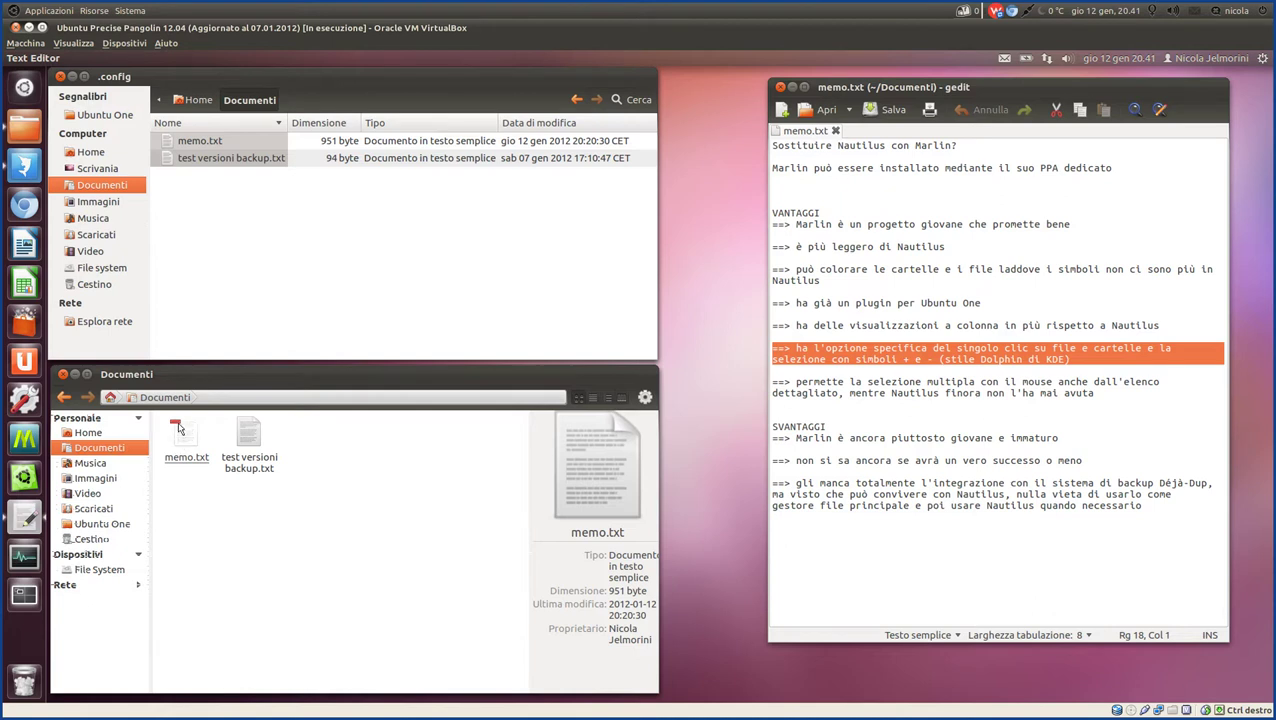
{"action": "left_click", "coordinate": [205, 515]}
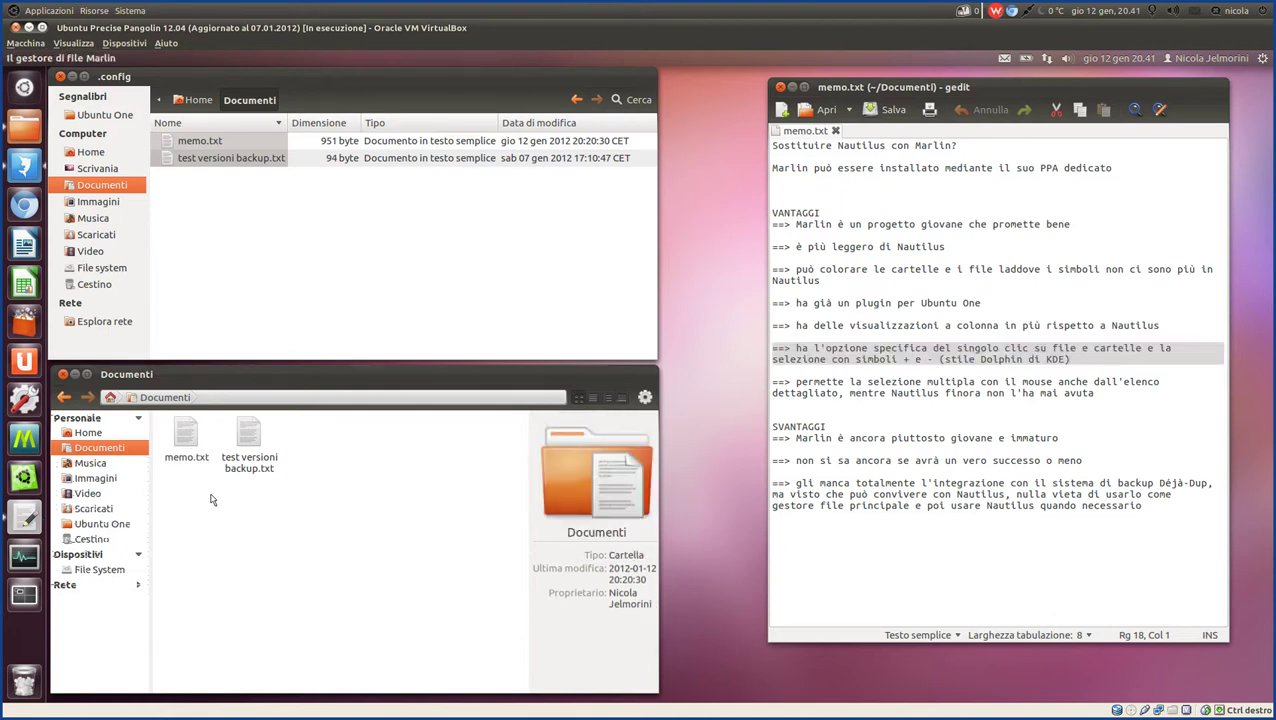
{"action": "mouse_move", "coordinate": [237, 466]}
{"action": "mouse_move", "coordinate": [252, 440]}
{"action": "left_click", "coordinate": [238, 424]}
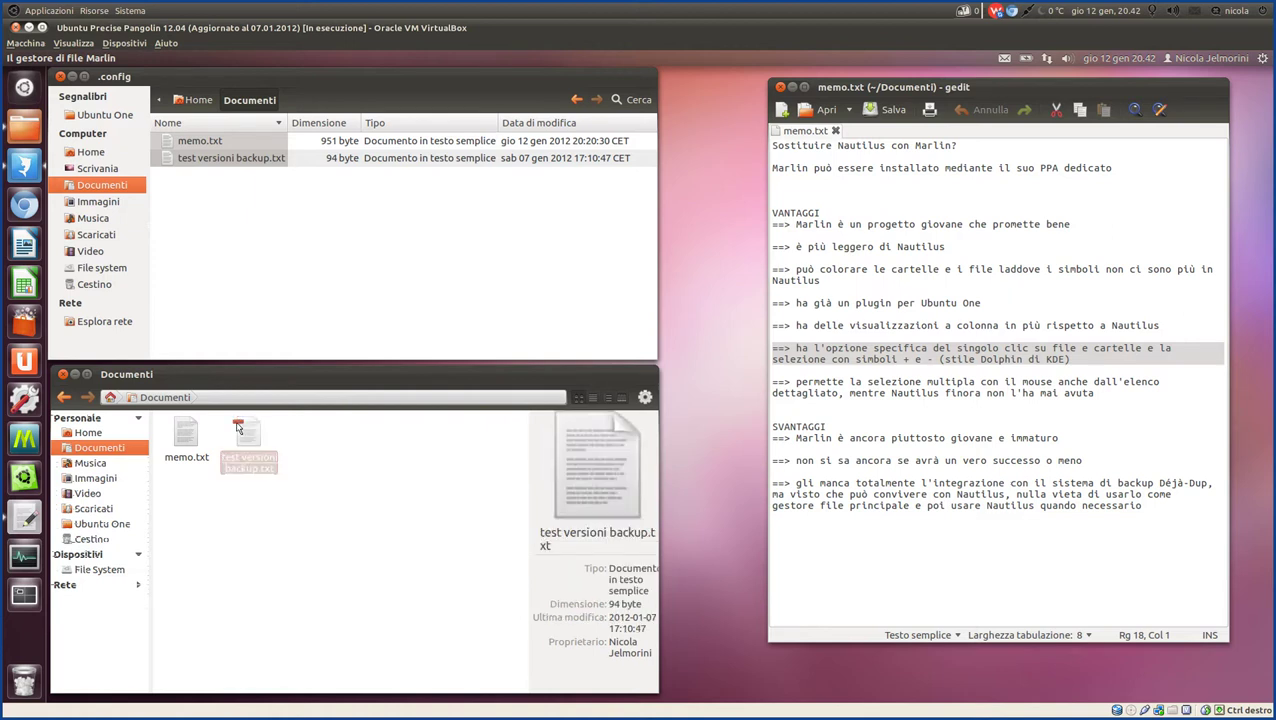
{"action": "left_click", "coordinate": [314, 584]}
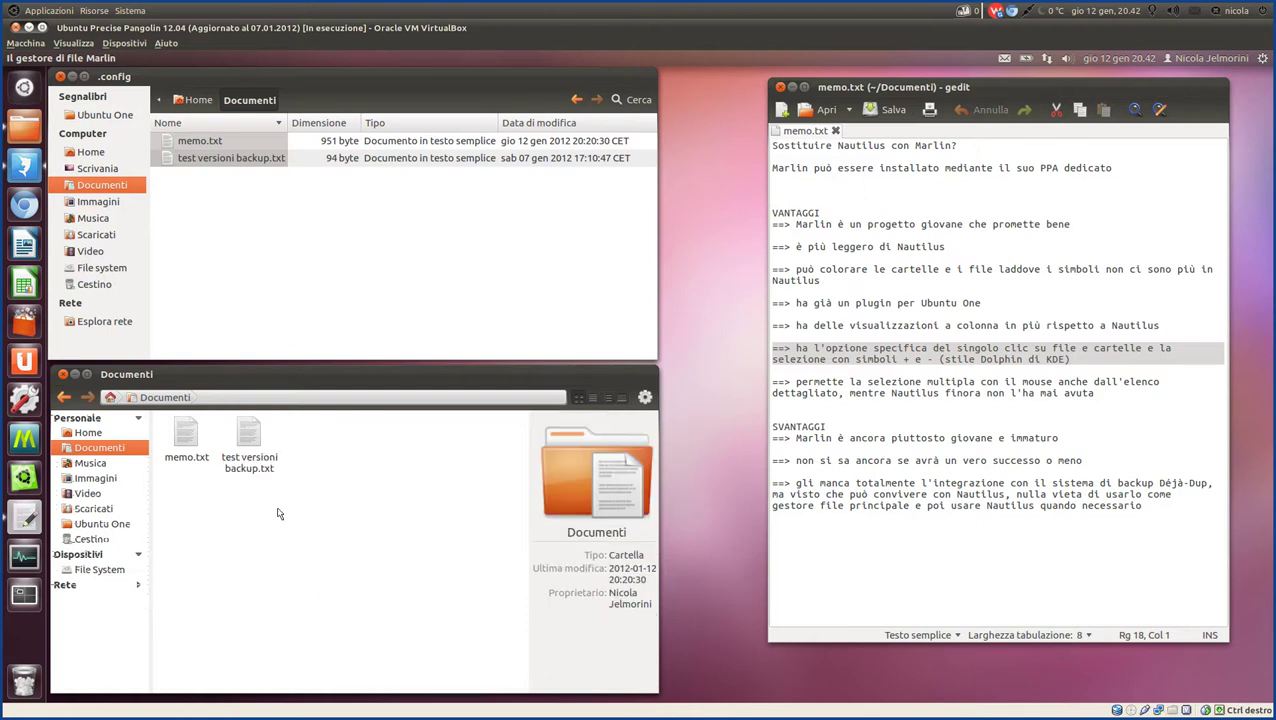
Select both text files in Marlin's icon view, once with their selection markers and once with a selection rectangle, clearing each selection.
{"action": "left_click", "coordinate": [238, 426]}
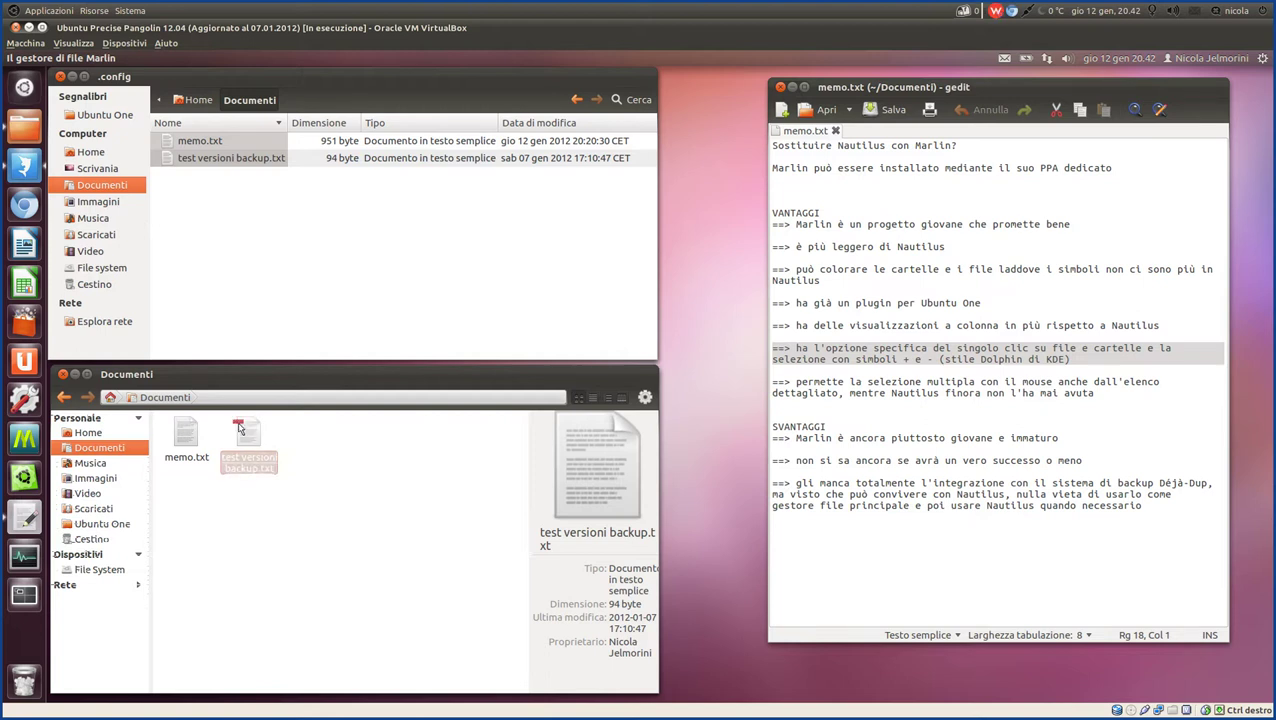
{"action": "left_click", "coordinate": [238, 426]}
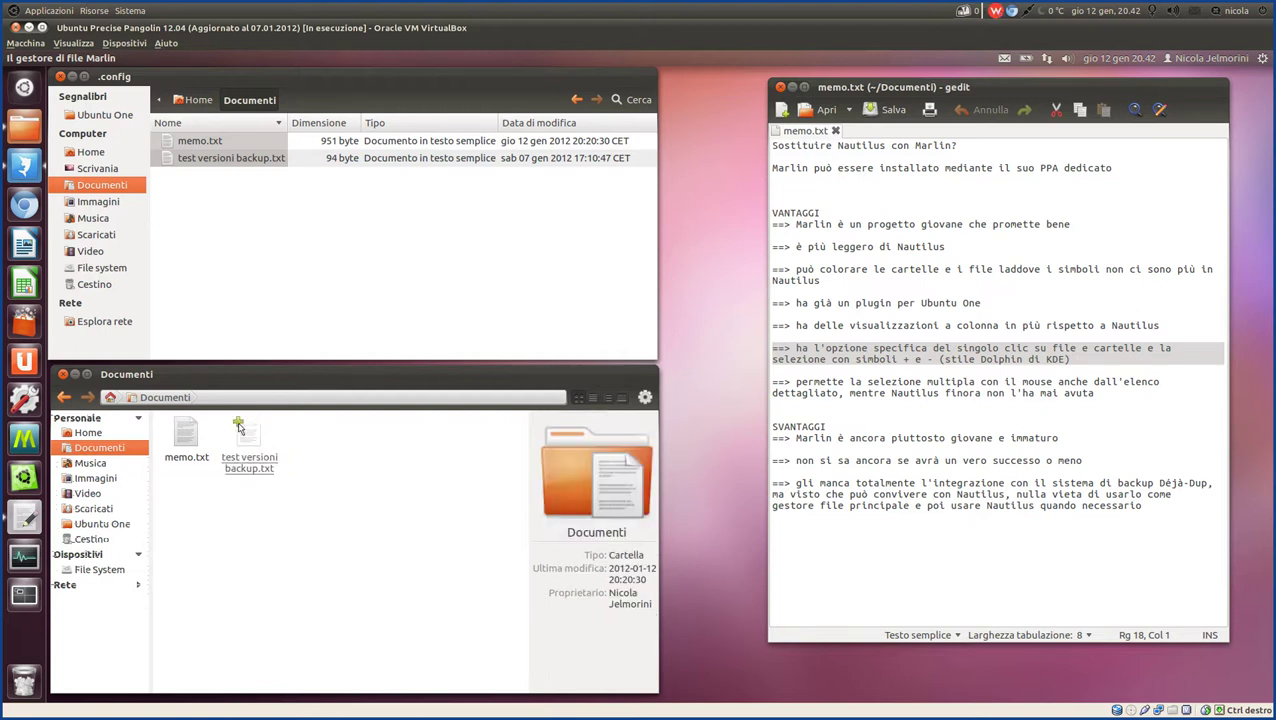
{"action": "left_click", "coordinate": [238, 426]}
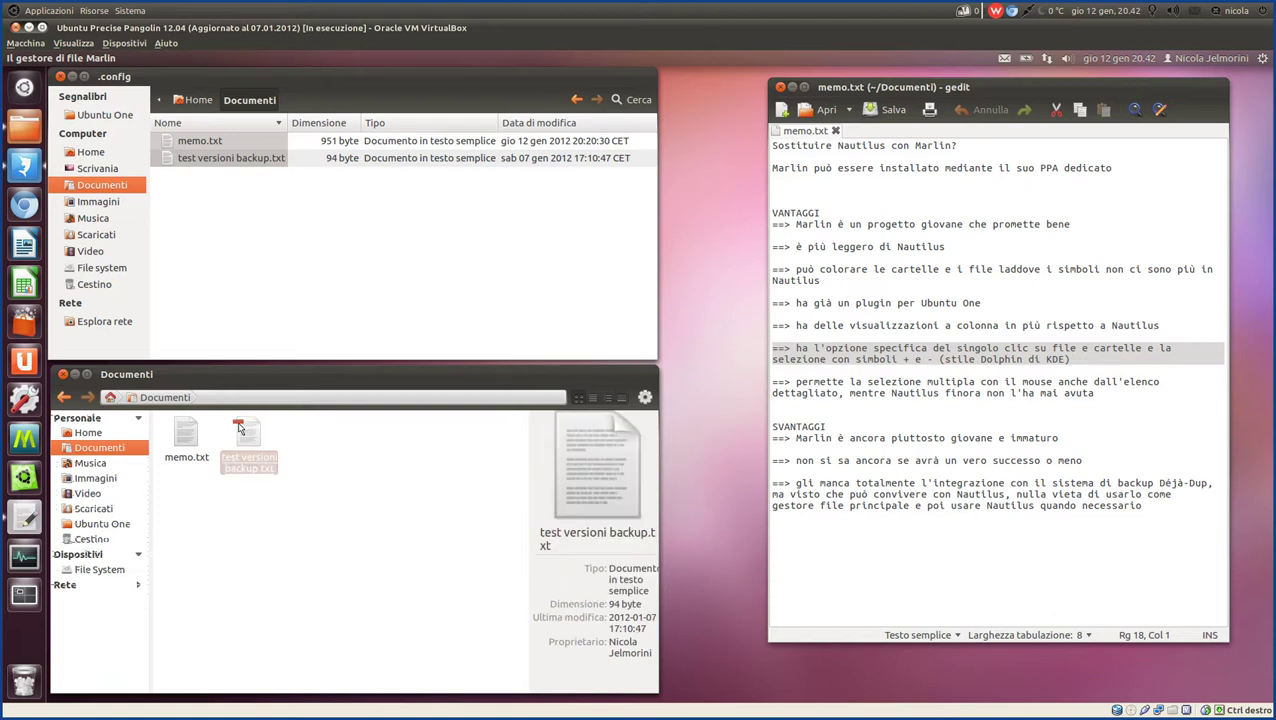
{"action": "left_click", "coordinate": [174, 426]}
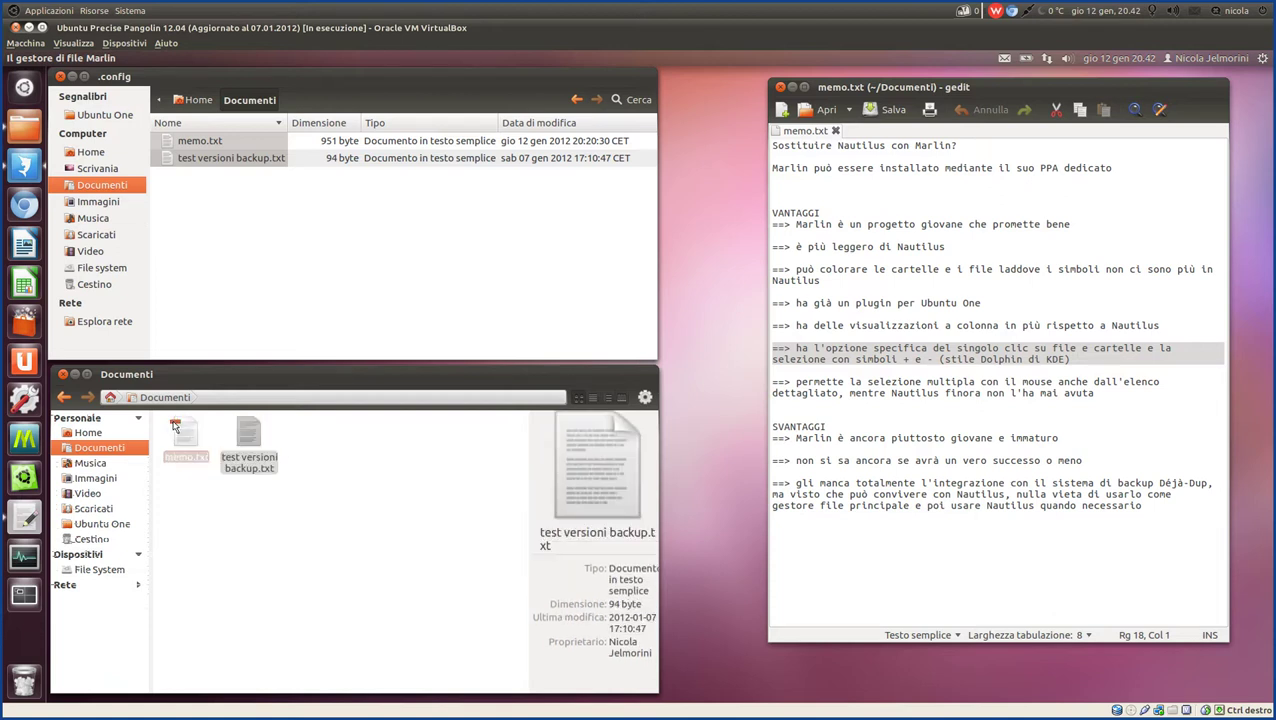
{"action": "left_click", "coordinate": [330, 560]}
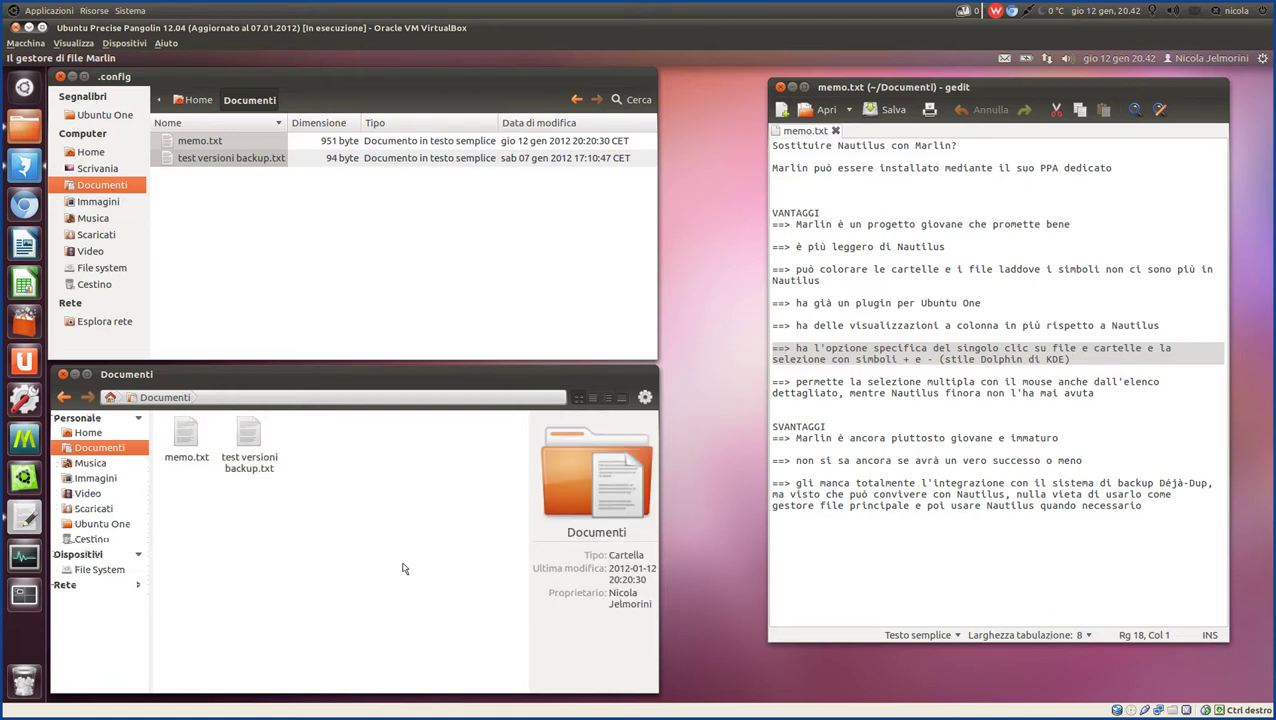
{"action": "left_click_drag", "start_coordinate": [356, 498], "coordinate": [168, 414]}
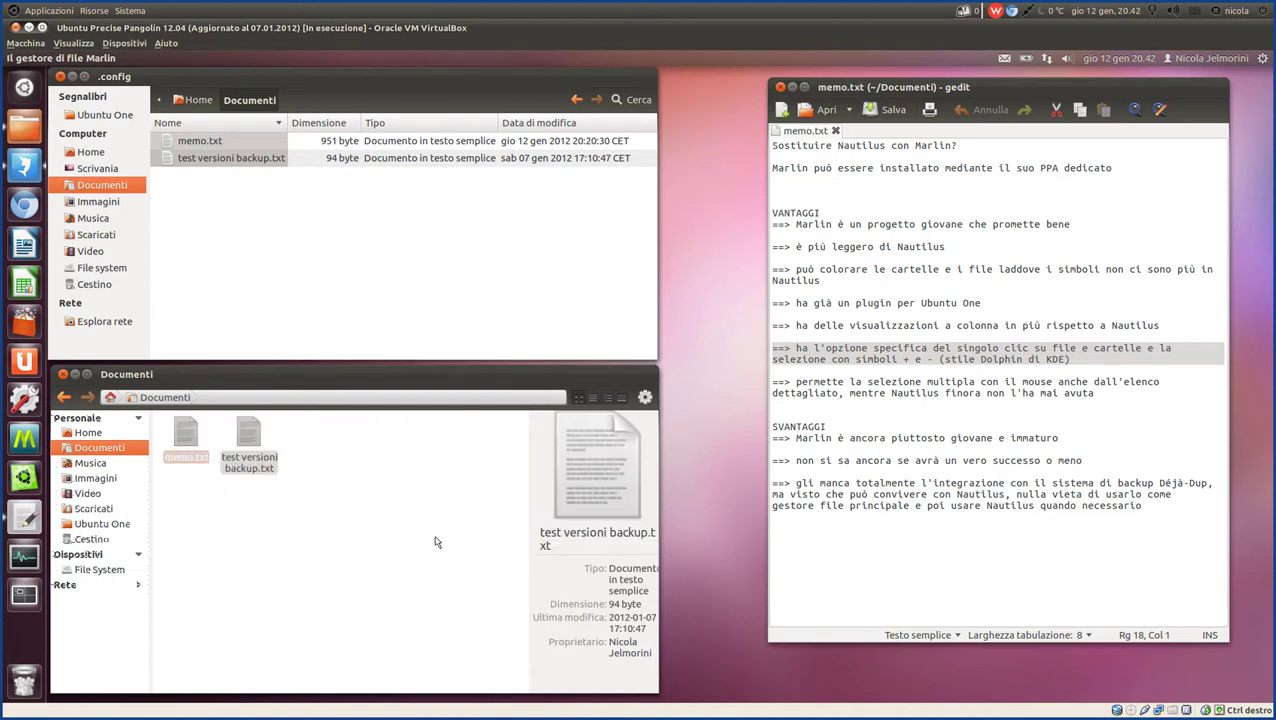
{"action": "left_click", "coordinate": [398, 507]}
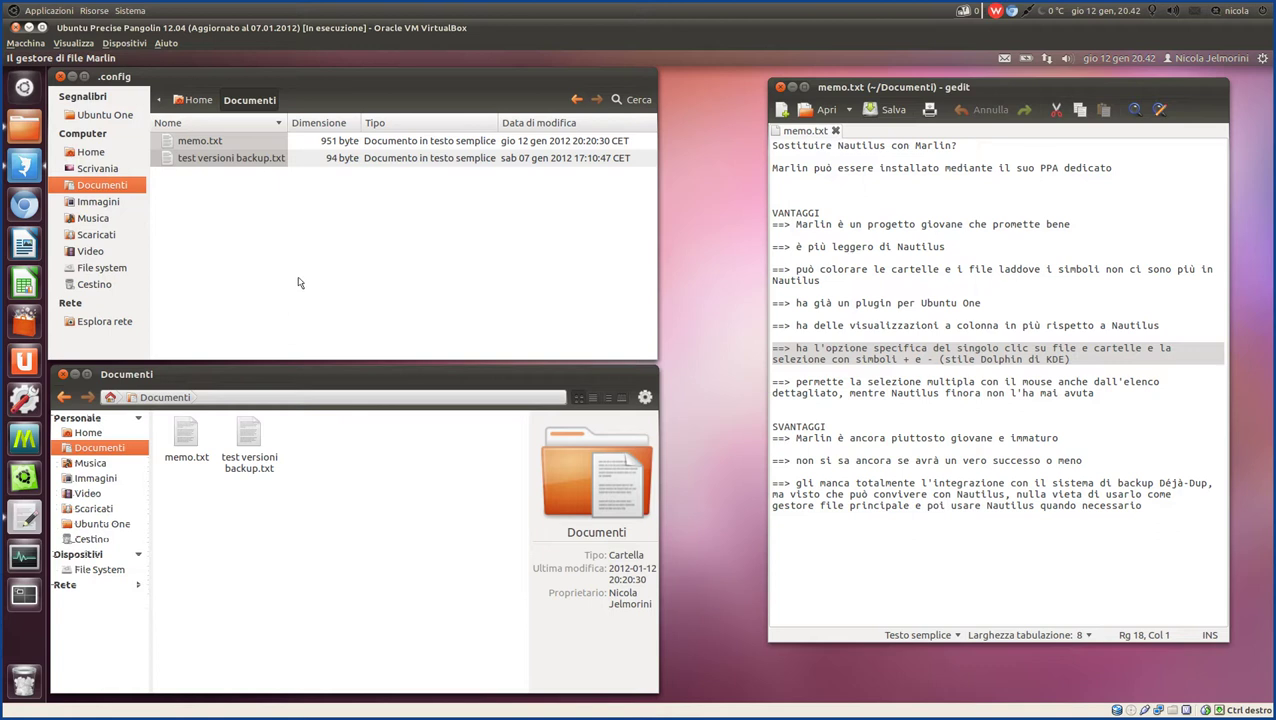
Switch Marlin to the detailed list view and highlight the memo.txt paragraph about multiple selection with the mouse.
{"action": "left_click", "coordinate": [593, 399]}
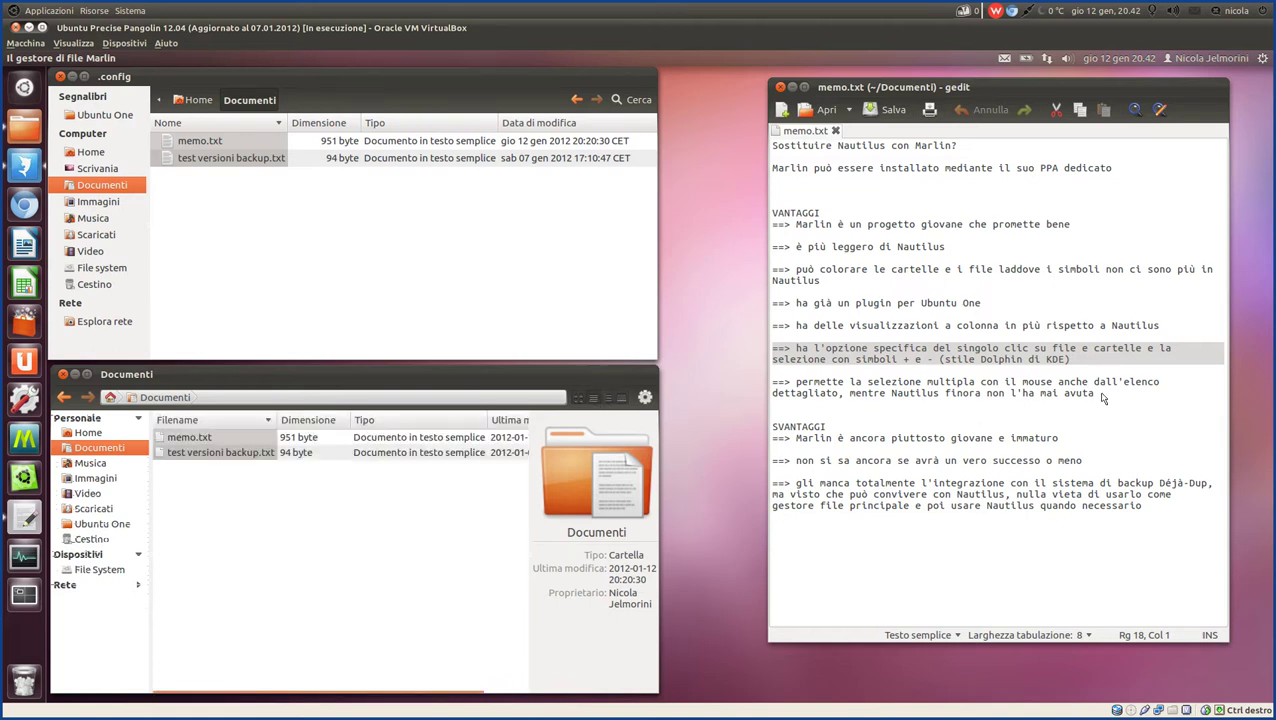
{"action": "left_click_drag", "start_coordinate": [1104, 397], "coordinate": [776, 387]}
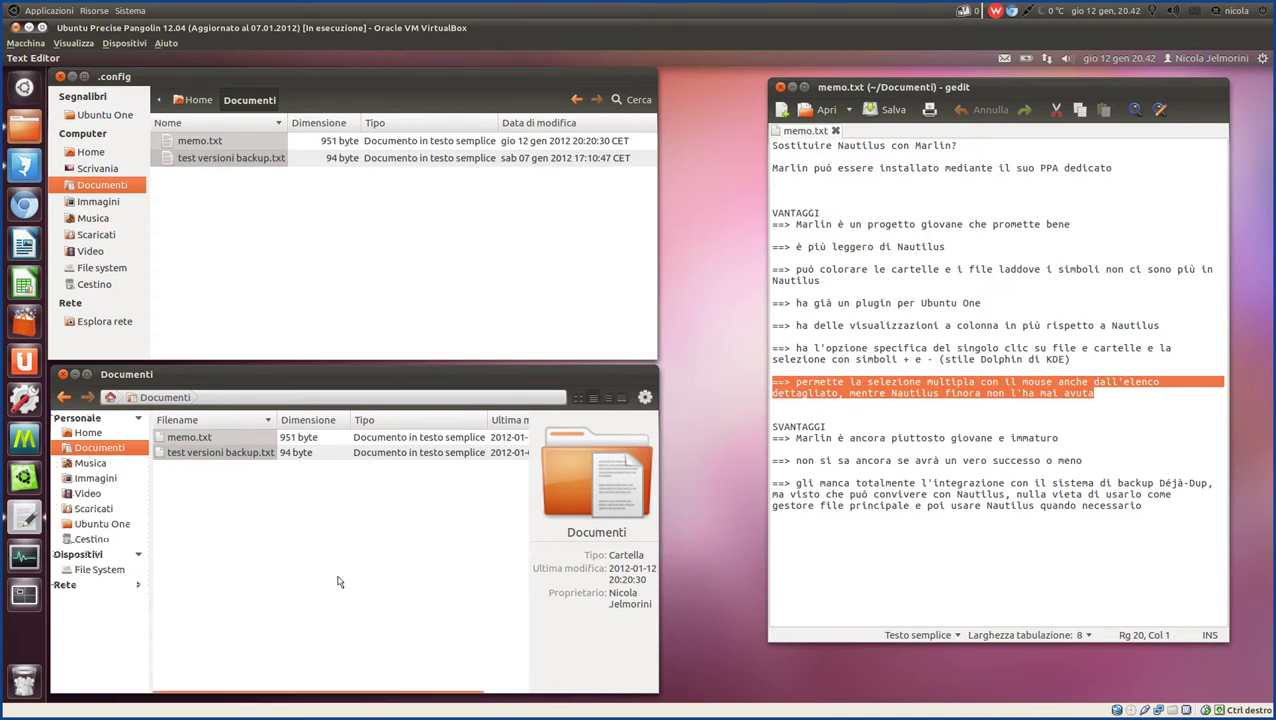
Select memo.txt and test versioni backup.txt together in Marlin's detailed list, and clear the selection.
{"action": "left_click", "coordinate": [268, 475]}
{"action": "mouse_move", "coordinate": [265, 462]}
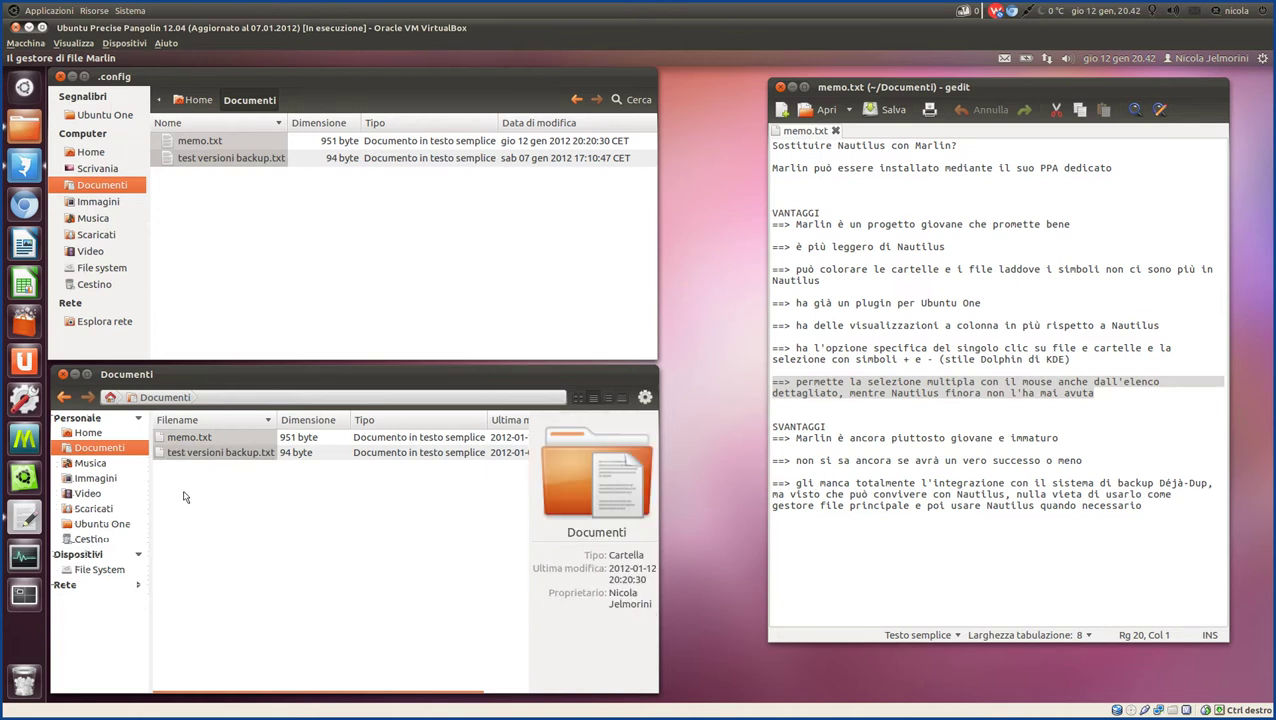
{"action": "left_click", "coordinate": [308, 455]}
{"action": "left_click", "coordinate": [287, 437], "text": "shift"}
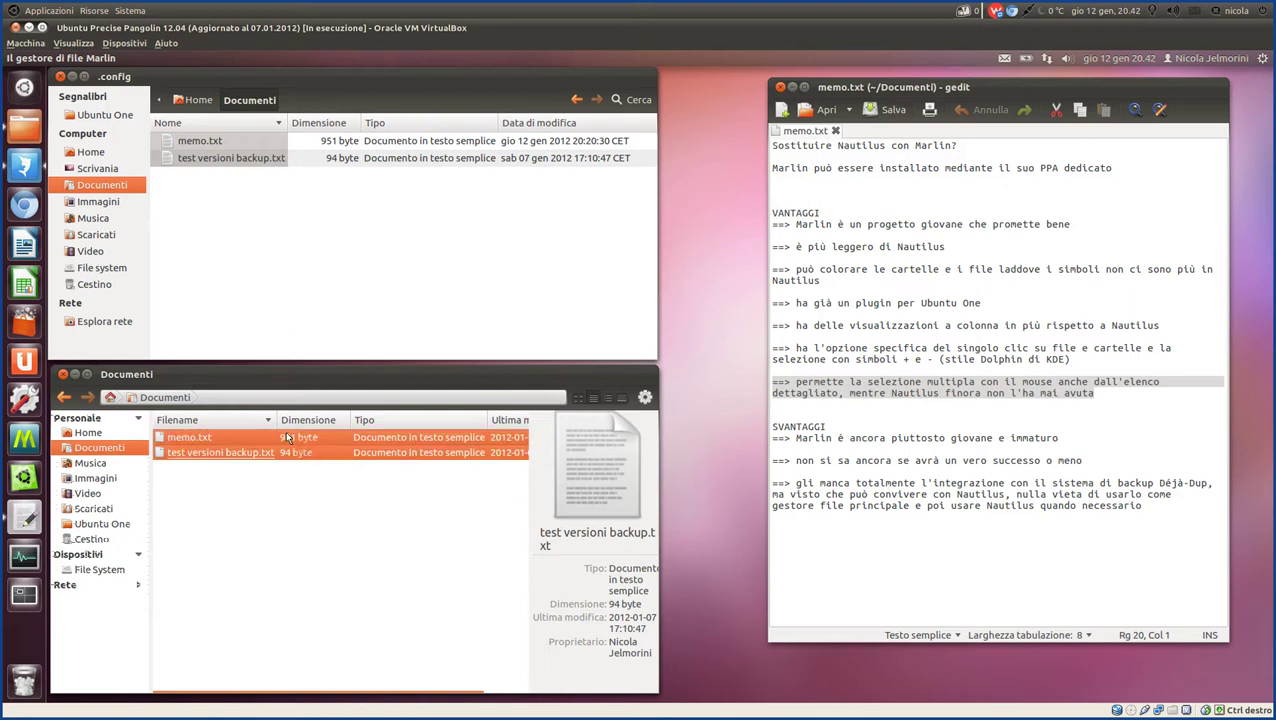
{"action": "left_click", "coordinate": [368, 543]}
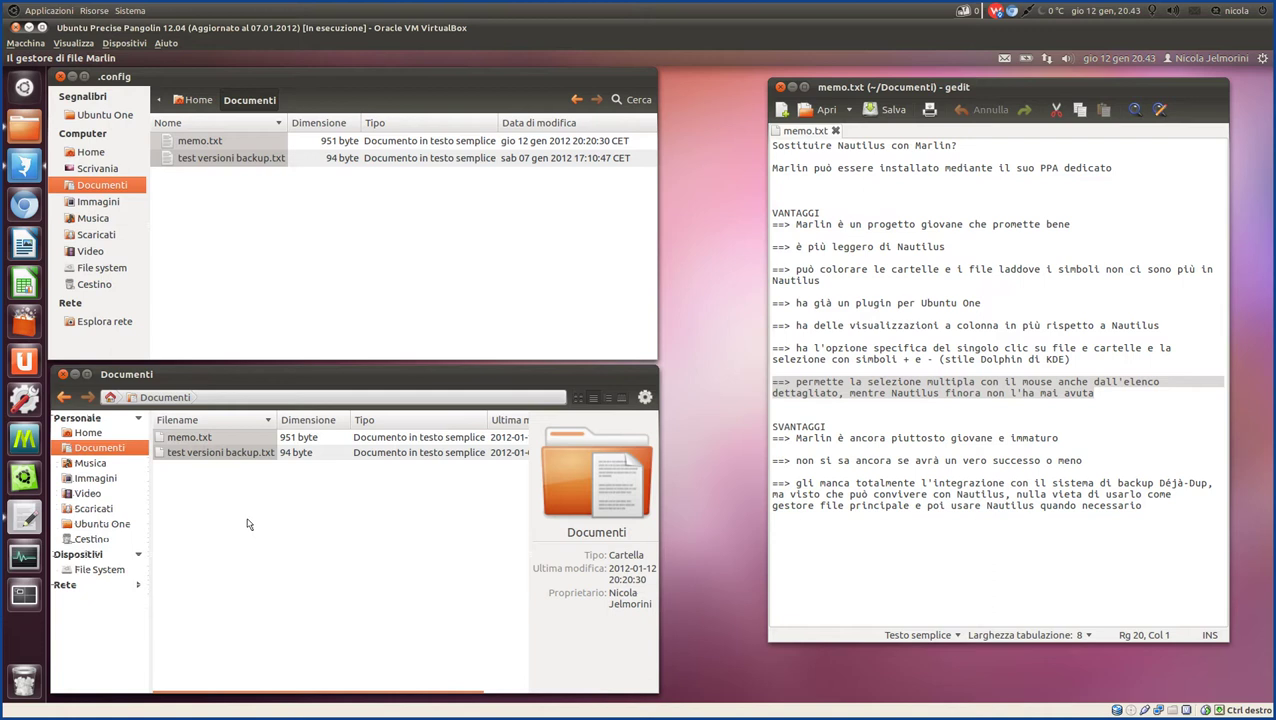
Select both files with a selection rectangle in Marlin's icon view, return to the detailed list, and clear the selection.
{"action": "left_click", "coordinate": [577, 398]}
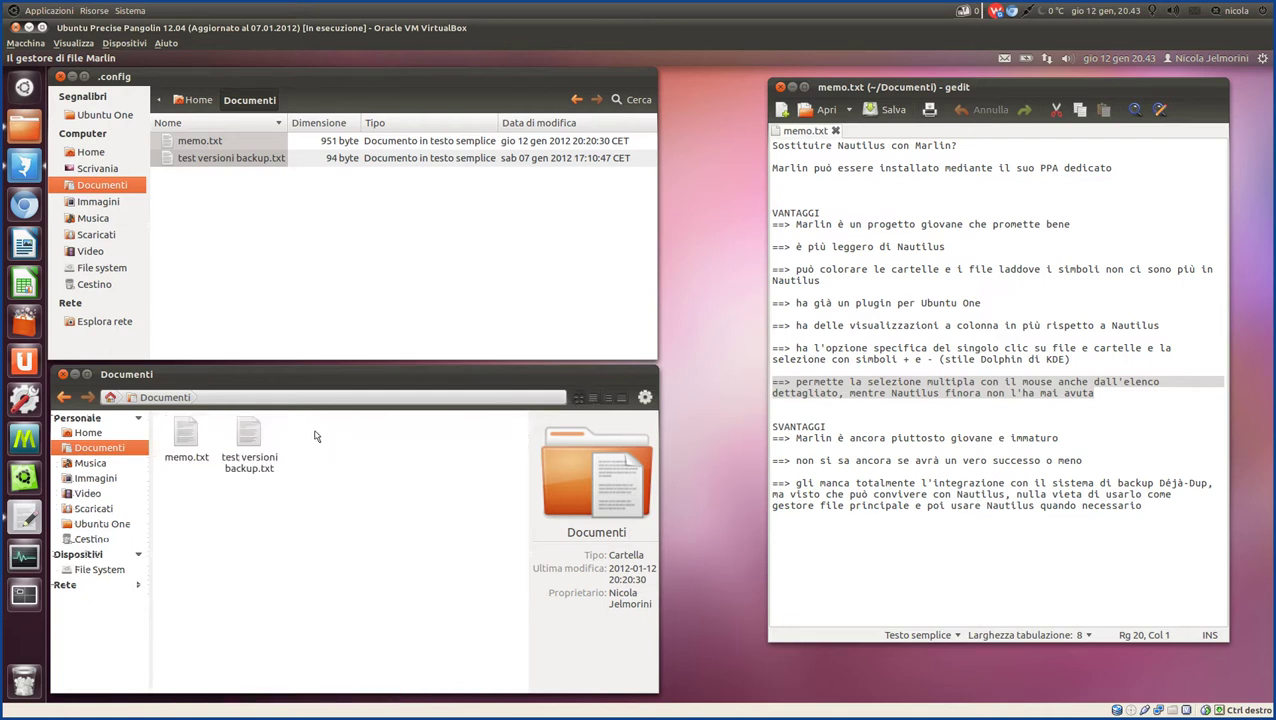
{"action": "left_click_drag", "start_coordinate": [314, 436], "coordinate": [171, 440]}
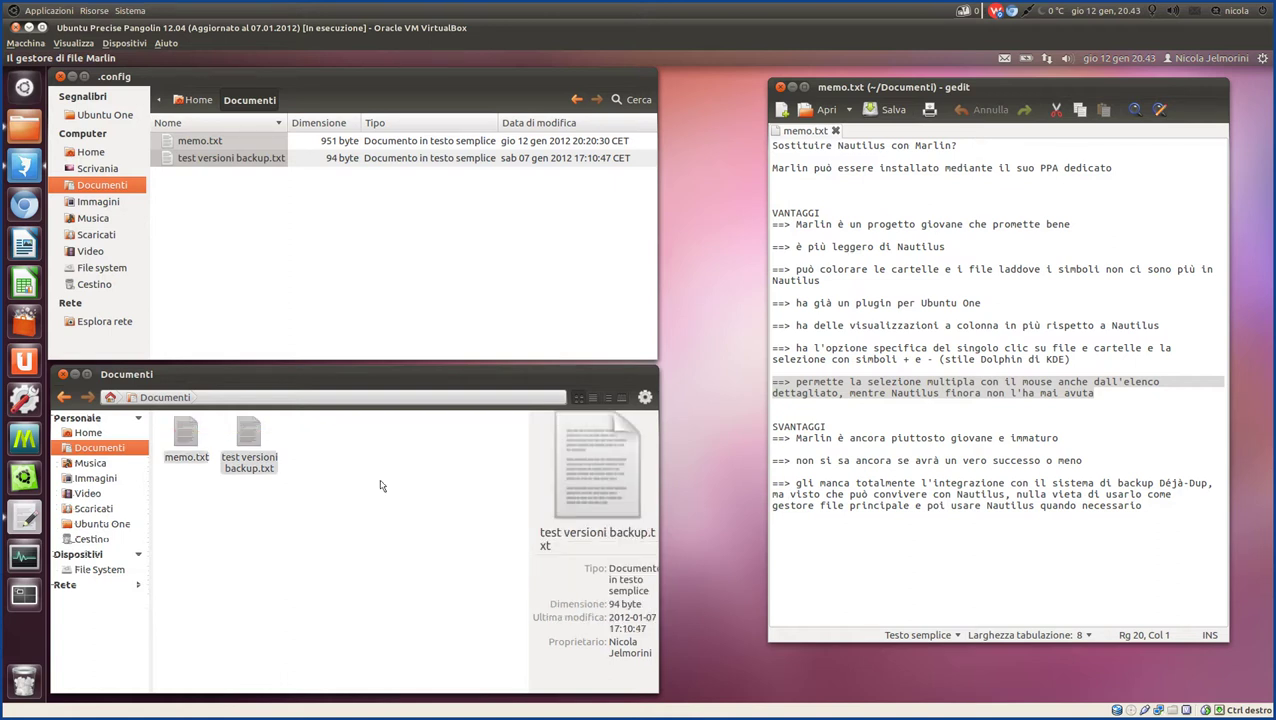
{"action": "left_click", "coordinate": [592, 397]}
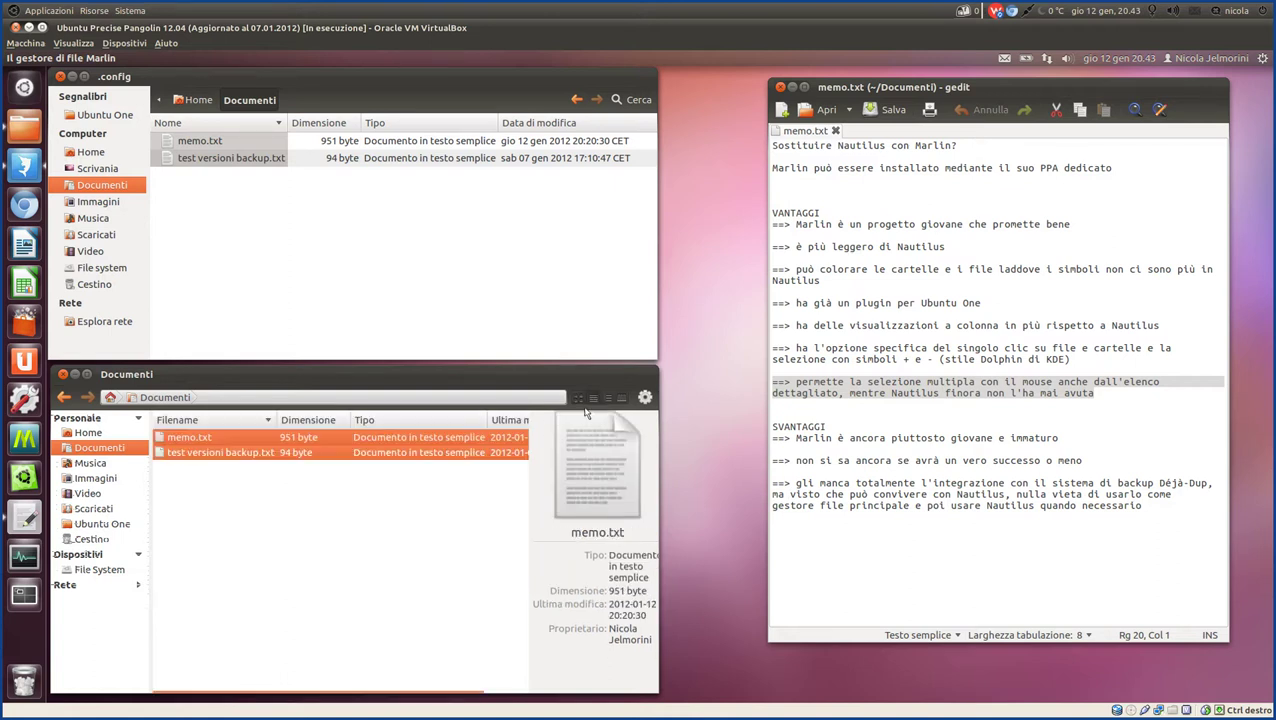
{"action": "left_click", "coordinate": [336, 552]}
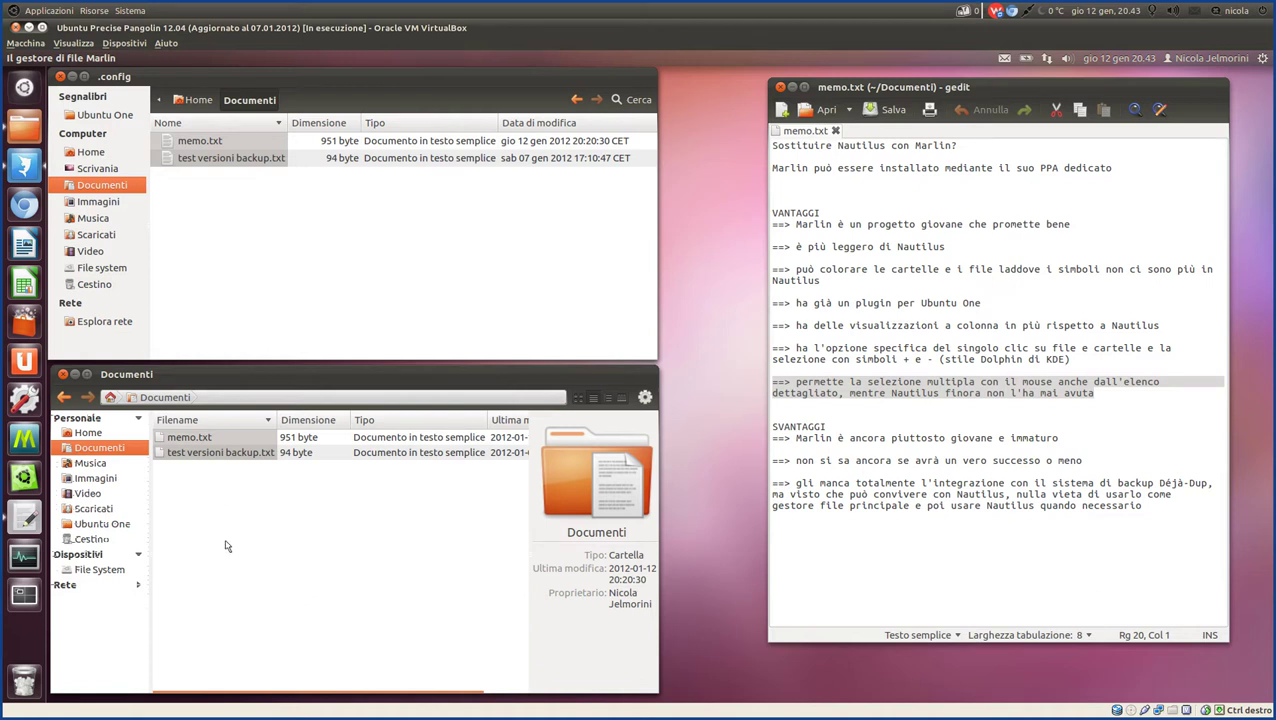
Show the root file system in both Marlin and Nautilus, displaying the Nautilus contents as a list.
{"action": "left_click", "coordinate": [92, 571]}
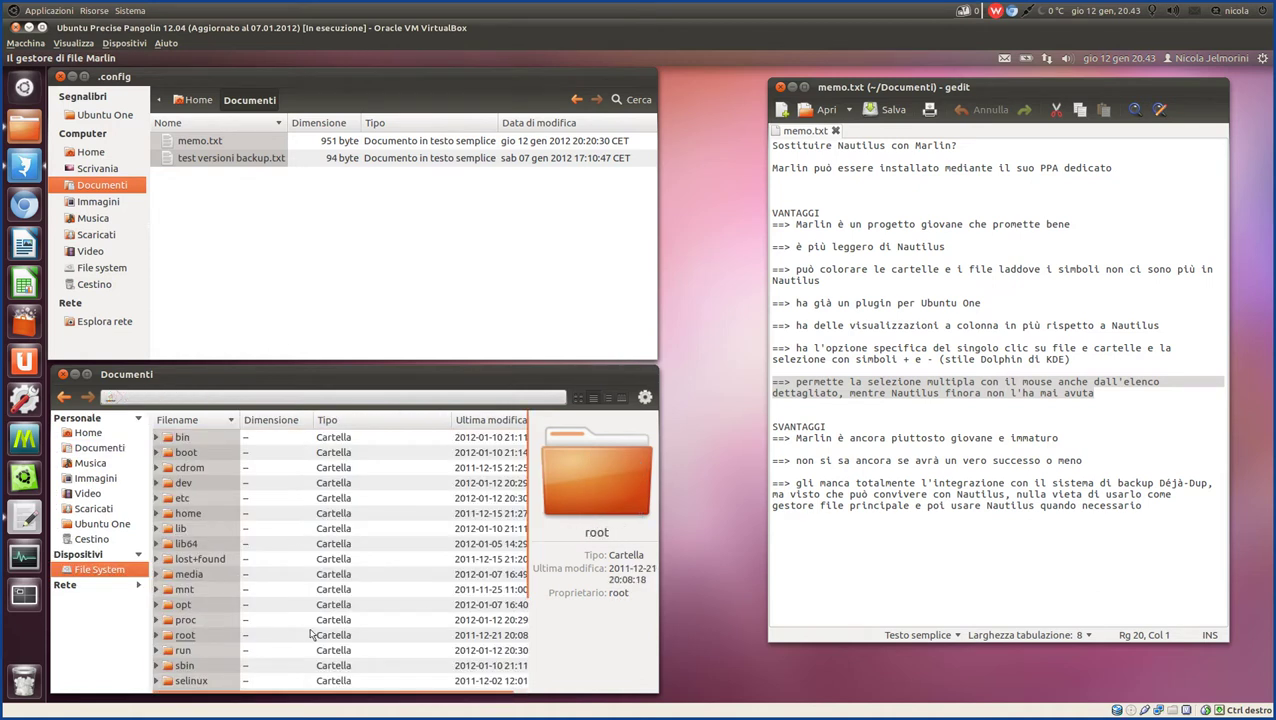
{"action": "left_click", "coordinate": [90, 268]}
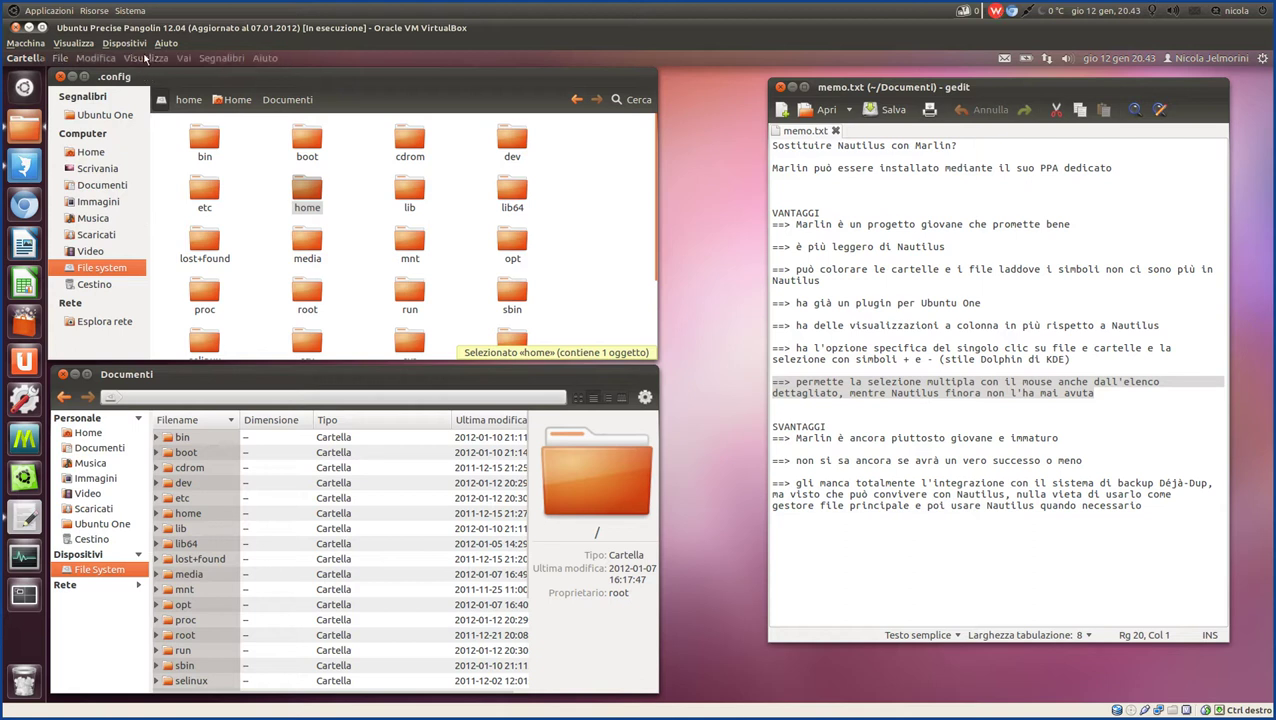
{"action": "left_click", "coordinate": [146, 58]}
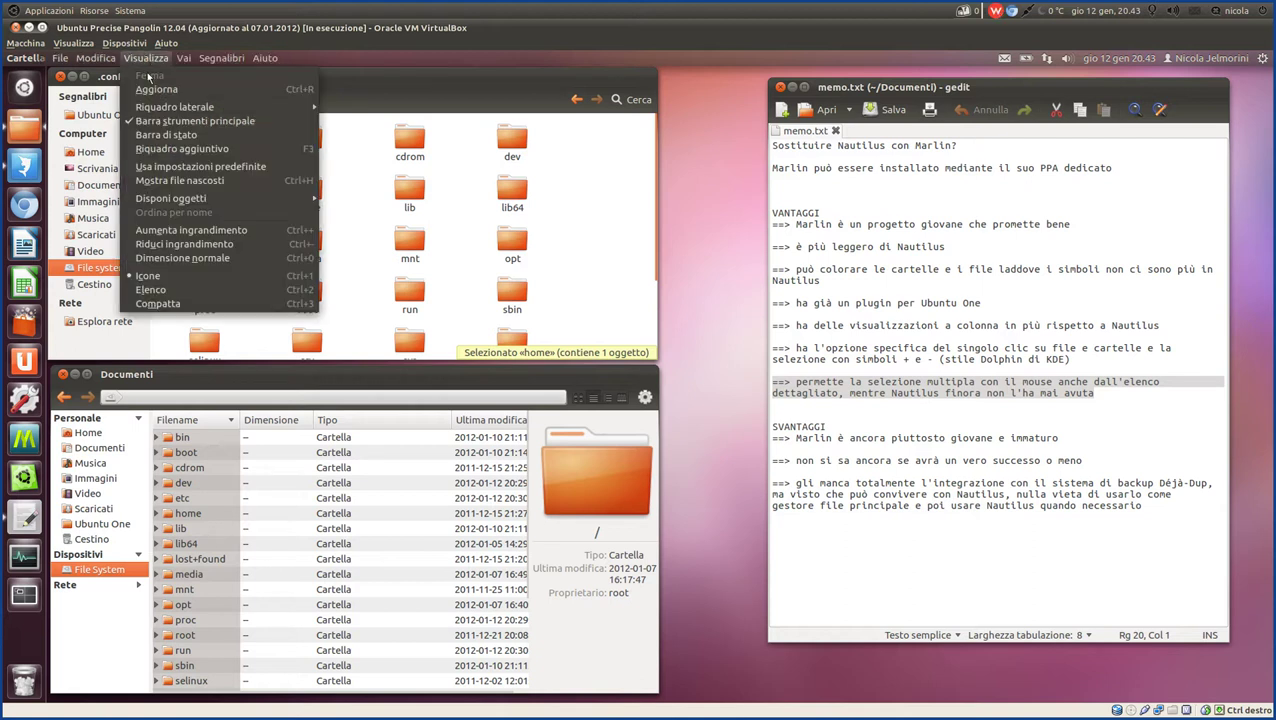
{"action": "left_click", "coordinate": [163, 290]}
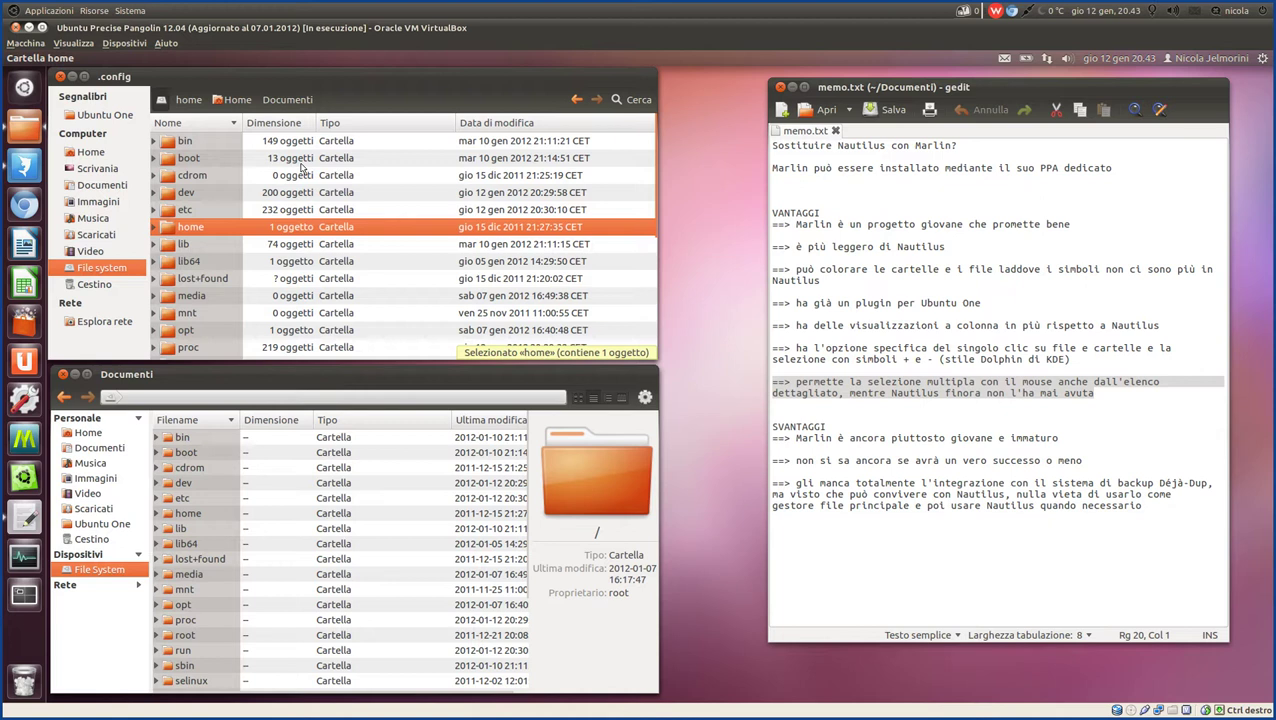
Select the folders from bin to mnt as a range in Nautilus, and replace that with boot, etc, lib64 and mnt individually.
{"action": "left_click", "coordinate": [412, 310]}
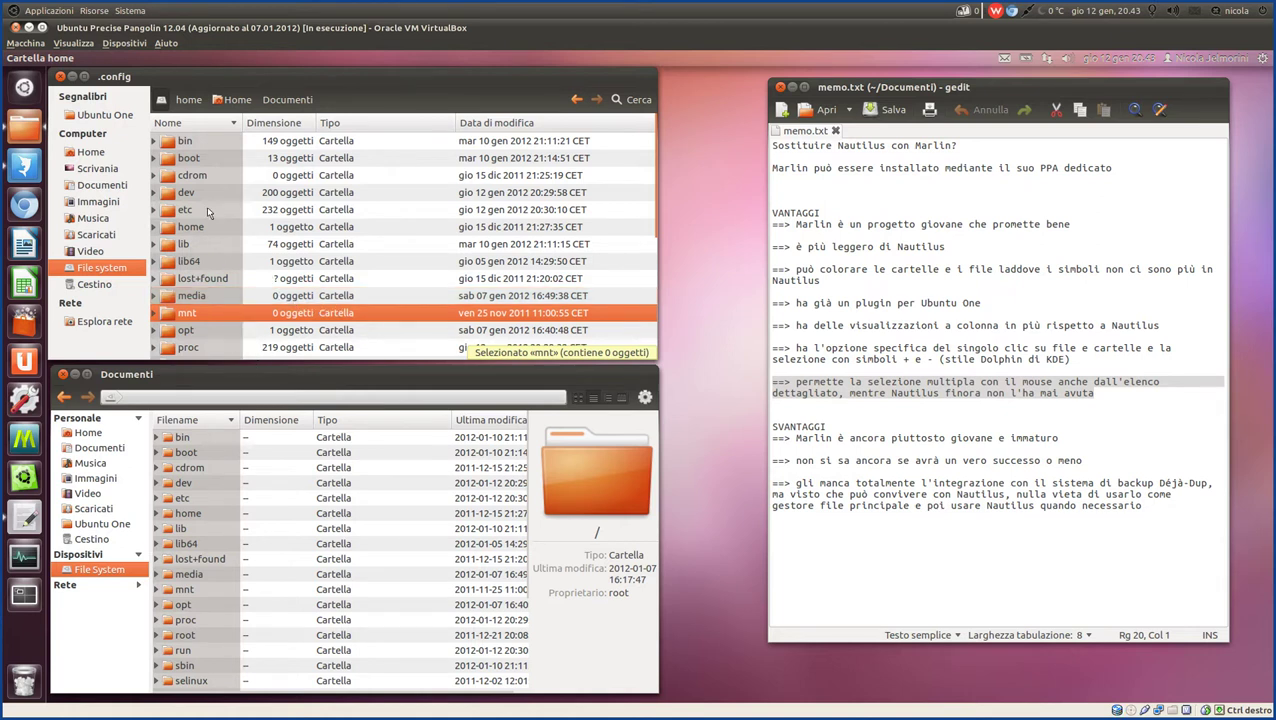
{"action": "left_click", "coordinate": [186, 147], "text": "shift"}
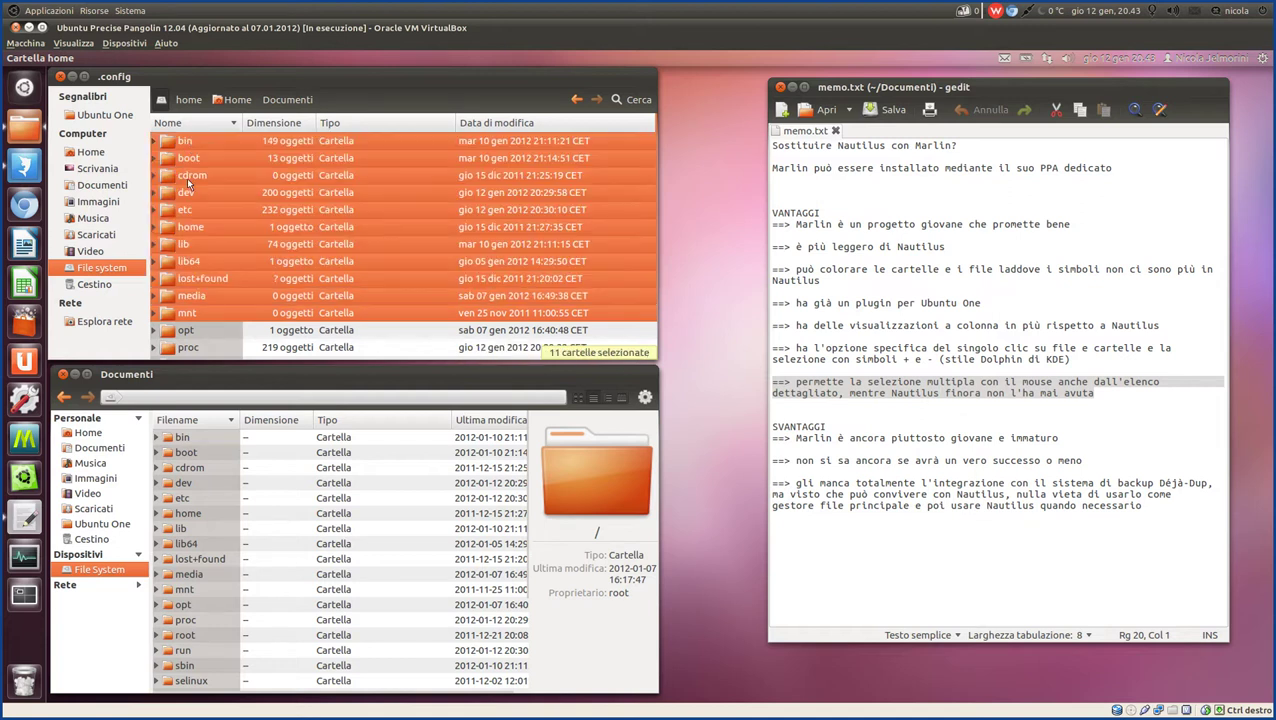
{"action": "left_click", "coordinate": [190, 162]}
{"action": "left_click", "coordinate": [195, 209], "text": "ctrl"}
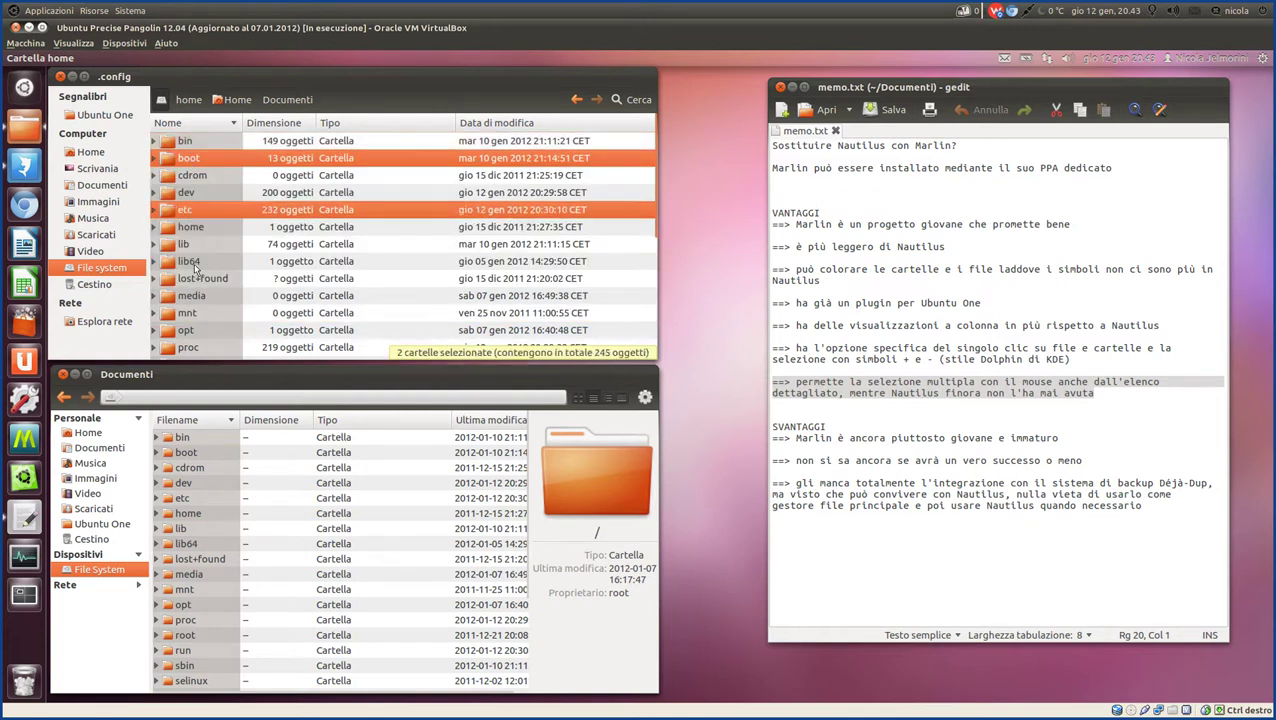
{"action": "left_click", "coordinate": [196, 262], "text": "ctrl"}
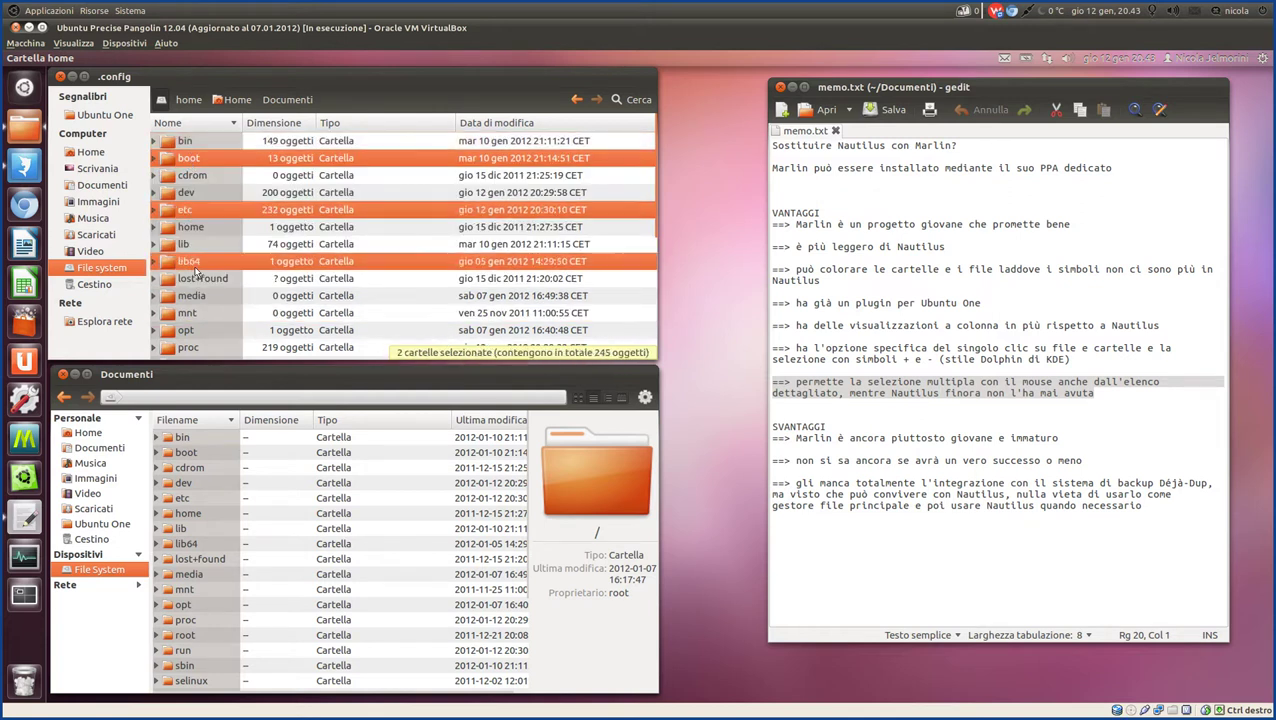
Return Marlin to the Documenti folder and try to open the context menu of memo.txt.
{"action": "left_click", "coordinate": [397, 383]}
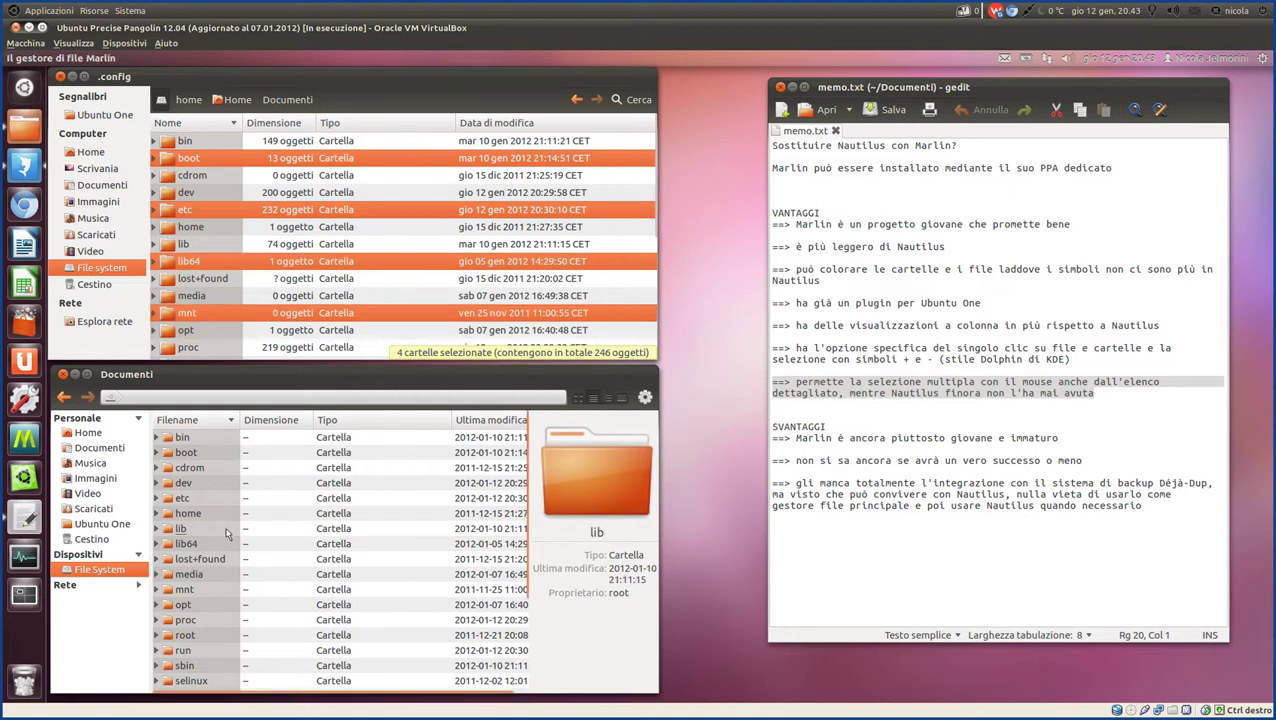
{"action": "left_click", "coordinate": [94, 449]}
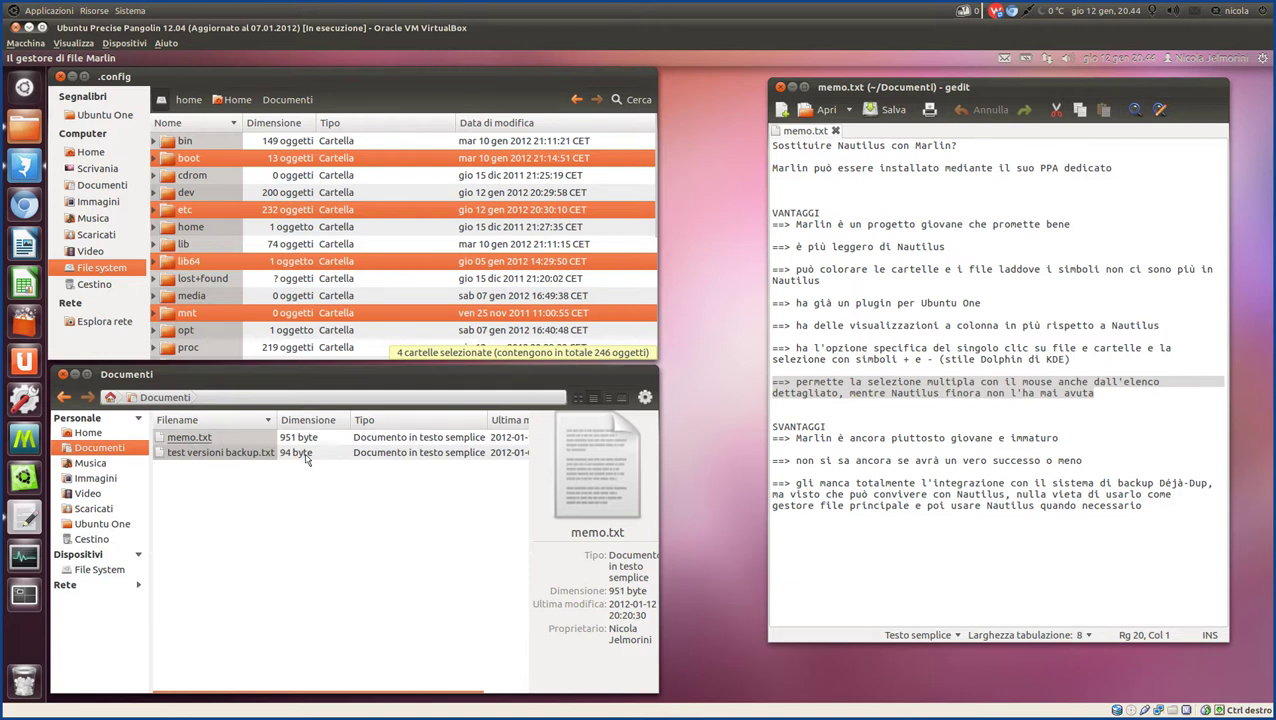
{"action": "right_click", "coordinate": [226, 441]}
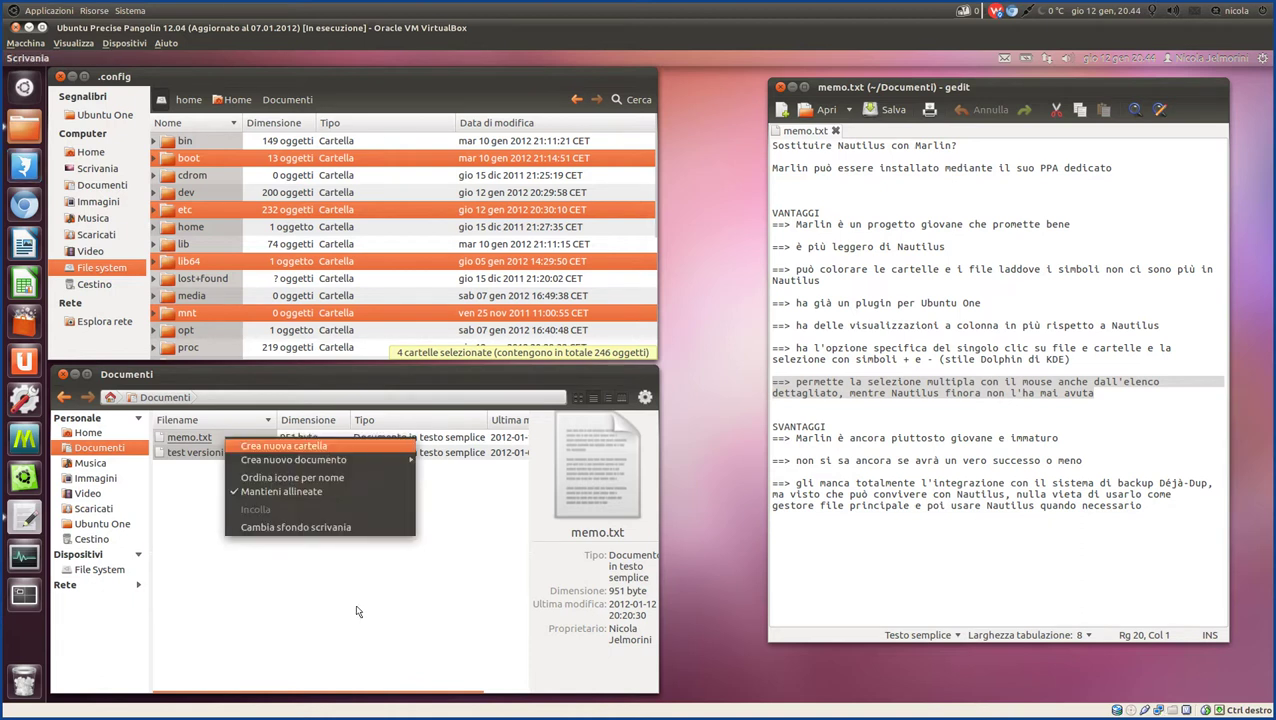
{"action": "left_click", "coordinate": [438, 606]}
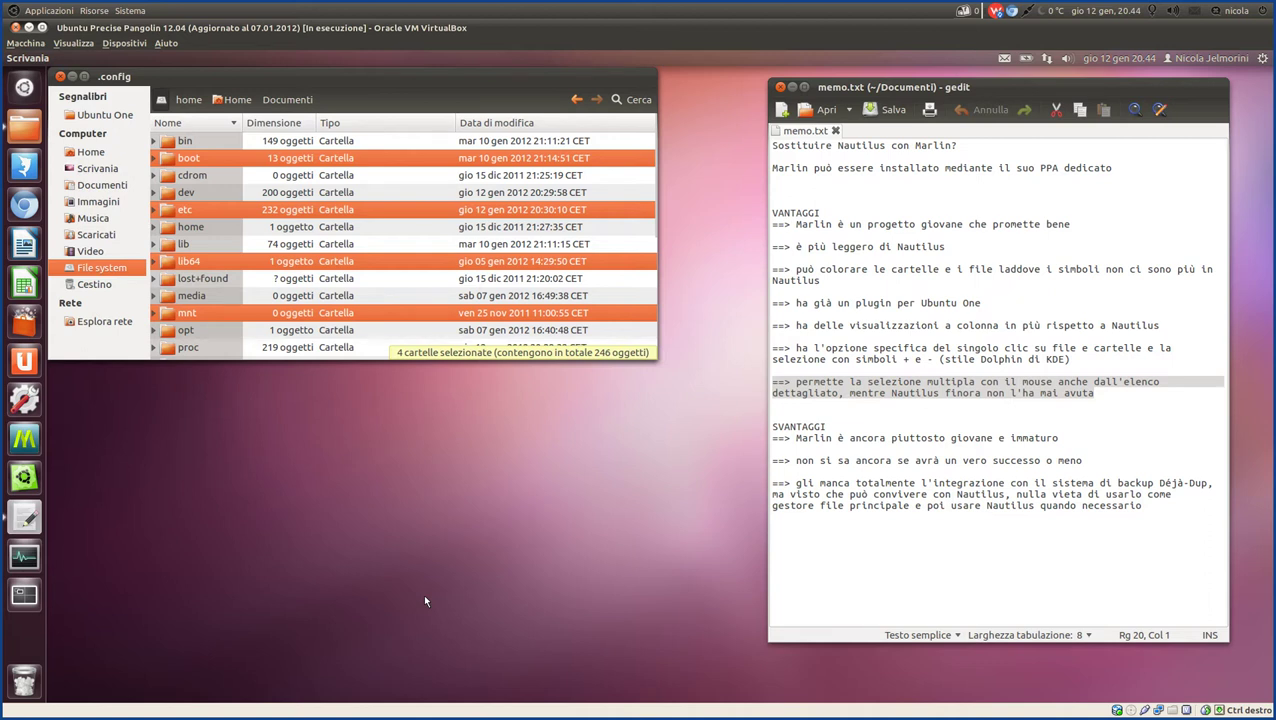
Launch Marlin, place its window directly below Nautilus, and narrow it to match the Nautilus window's width.
{"action": "left_click", "coordinate": [779, 424]}
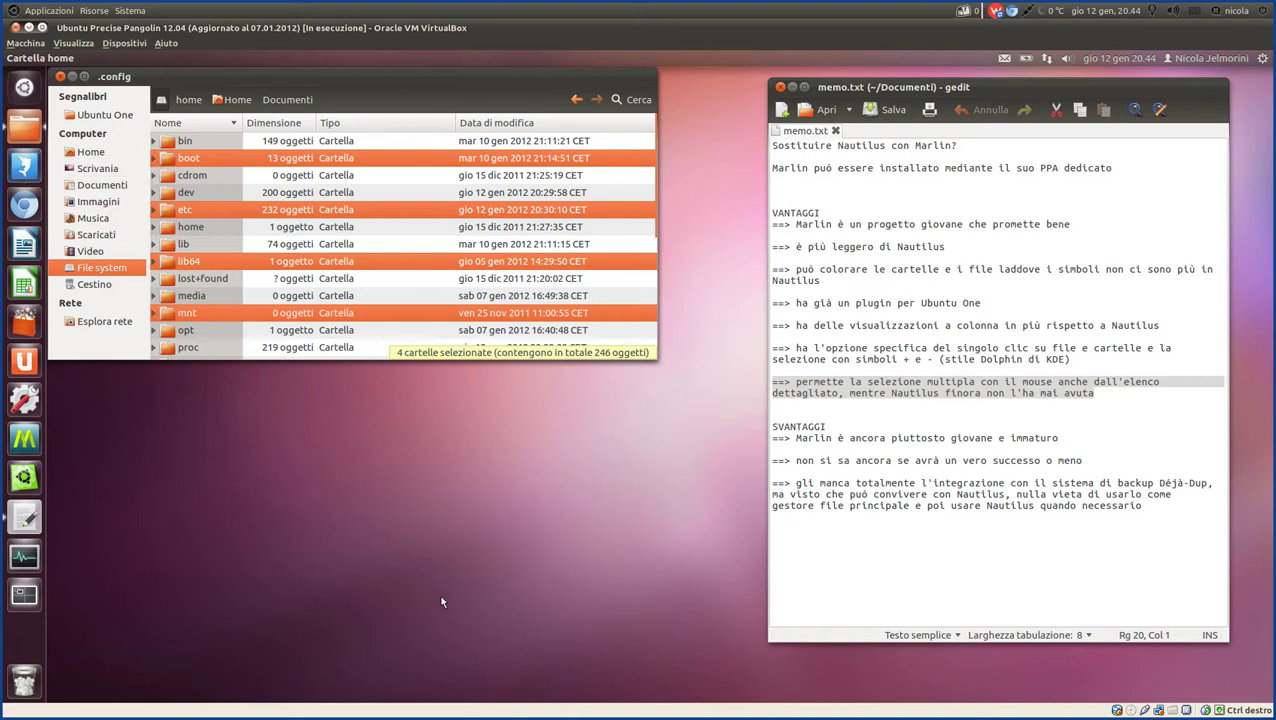
{"action": "left_click_drag", "start_coordinate": [654, 170], "coordinate": [443, 300]}
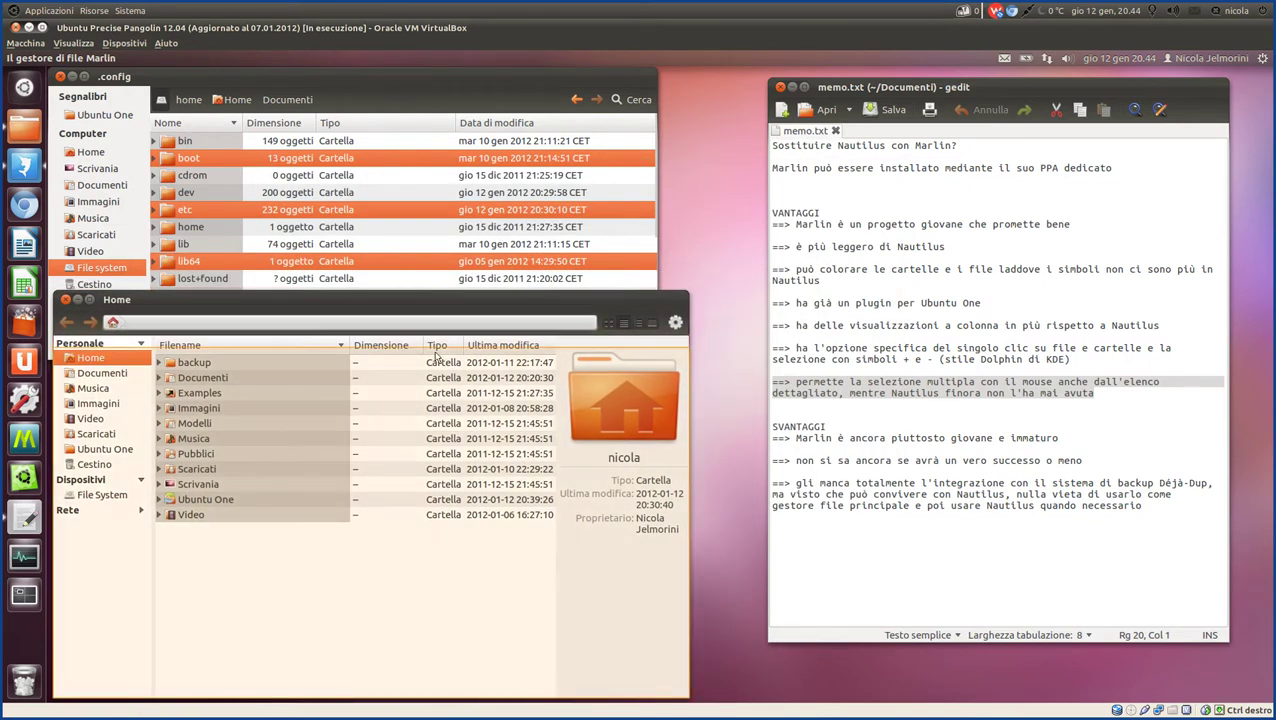
{"action": "left_click_drag", "start_coordinate": [434, 366], "coordinate": [432, 376]}
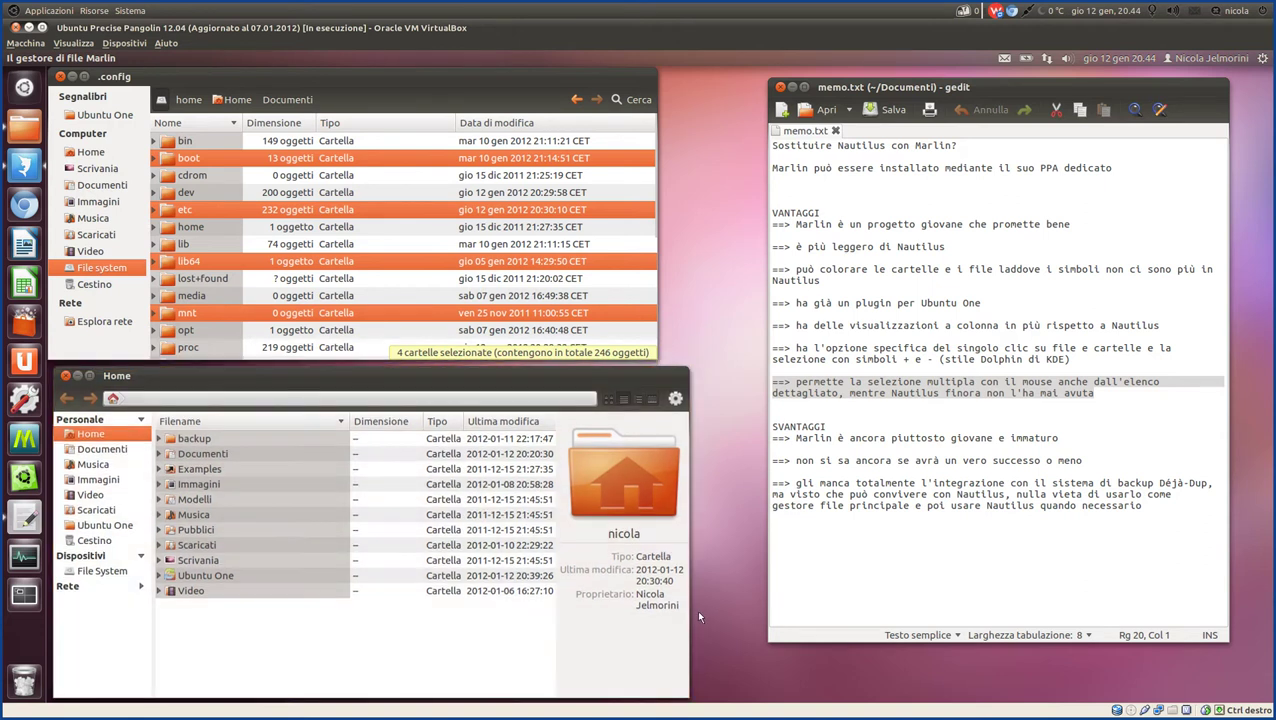
{"action": "left_click_drag", "start_coordinate": [690, 611], "coordinate": [664, 623]}
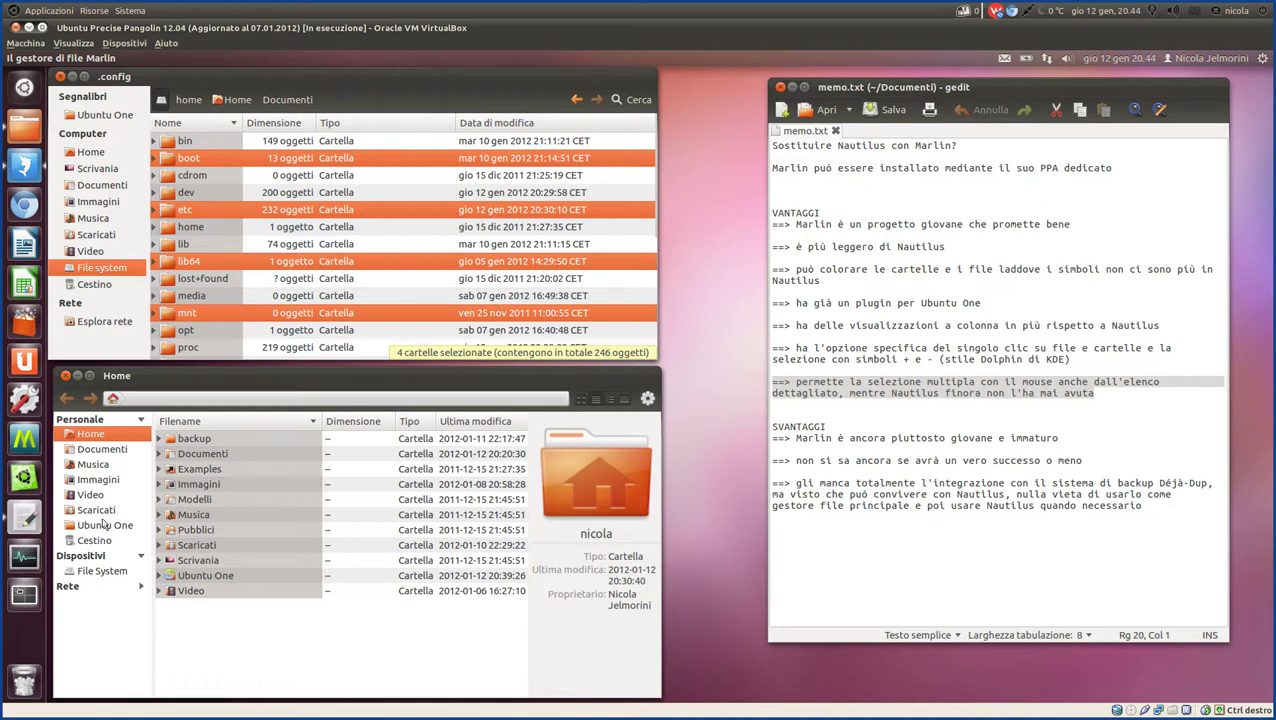
Show the root file system in Marlin, select the folders from bin to selinux with a selection rectangle, and clear the selection.
{"action": "left_click", "coordinate": [103, 570]}
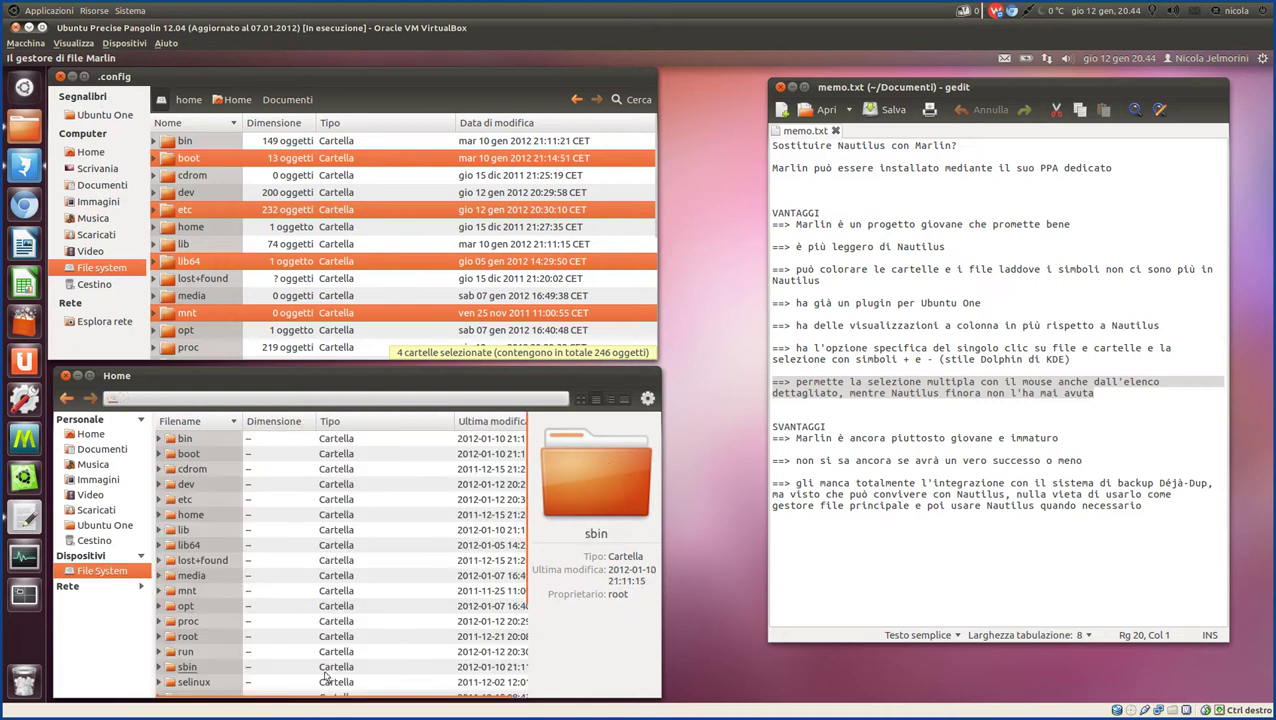
{"action": "left_click", "coordinate": [405, 684]}
{"action": "left_click_drag", "start_coordinate": [405, 682], "coordinate": [203, 437]}
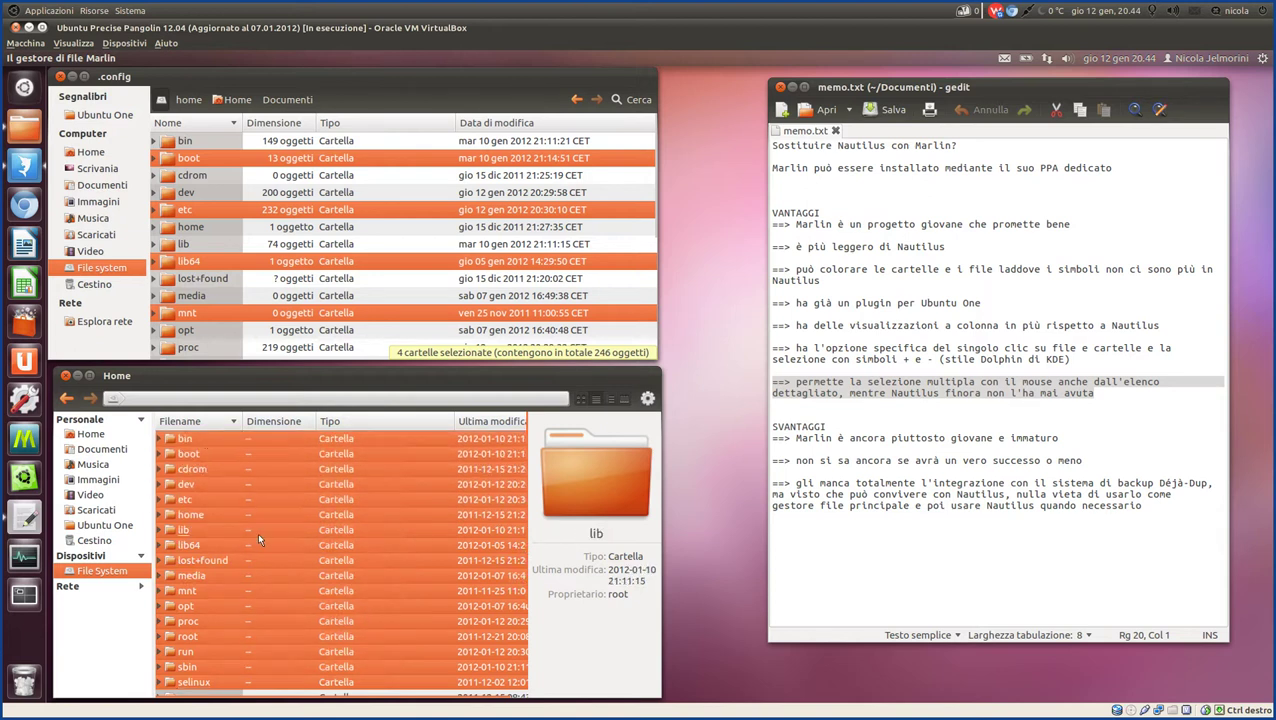
{"action": "scroll", "coordinate": [410, 586], "scroll_direction": "down", "scroll_amount": 3}
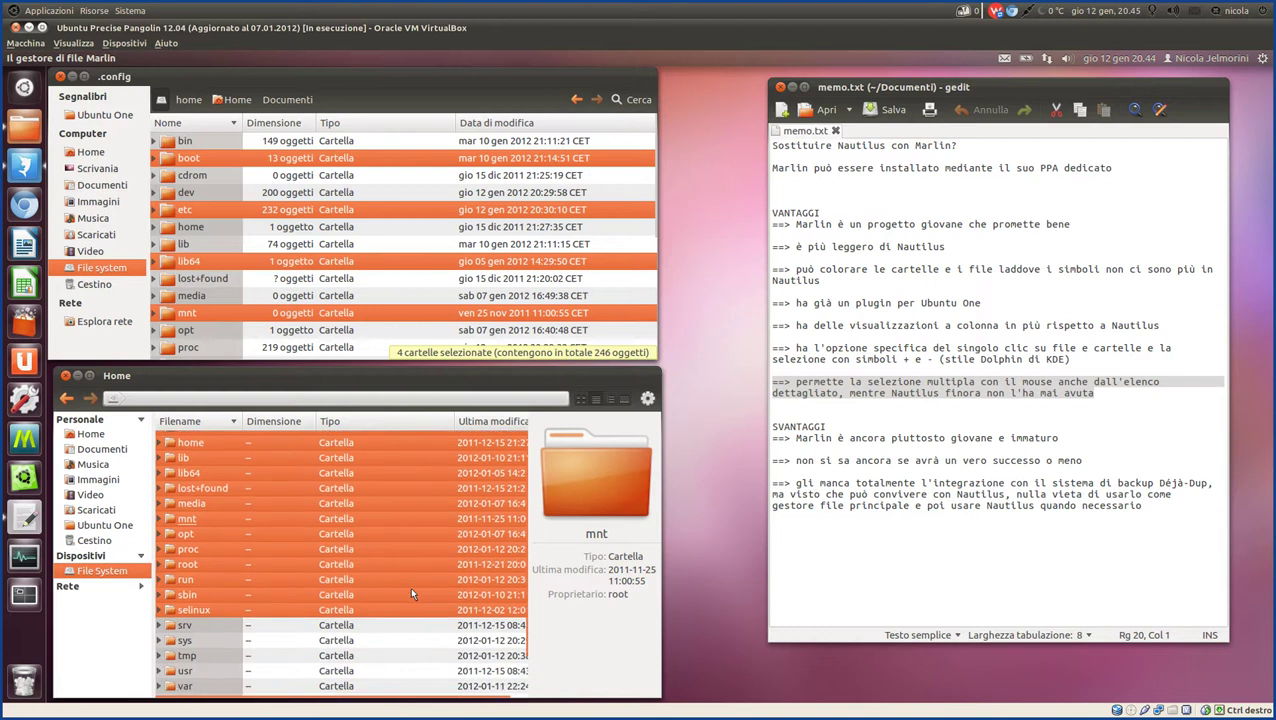
{"action": "scroll", "coordinate": [410, 586], "scroll_direction": "up", "scroll_amount": 4}
{"action": "scroll", "coordinate": [410, 586], "scroll_direction": "down", "scroll_amount": 2}
{"action": "double_click", "coordinate": [394, 630]}
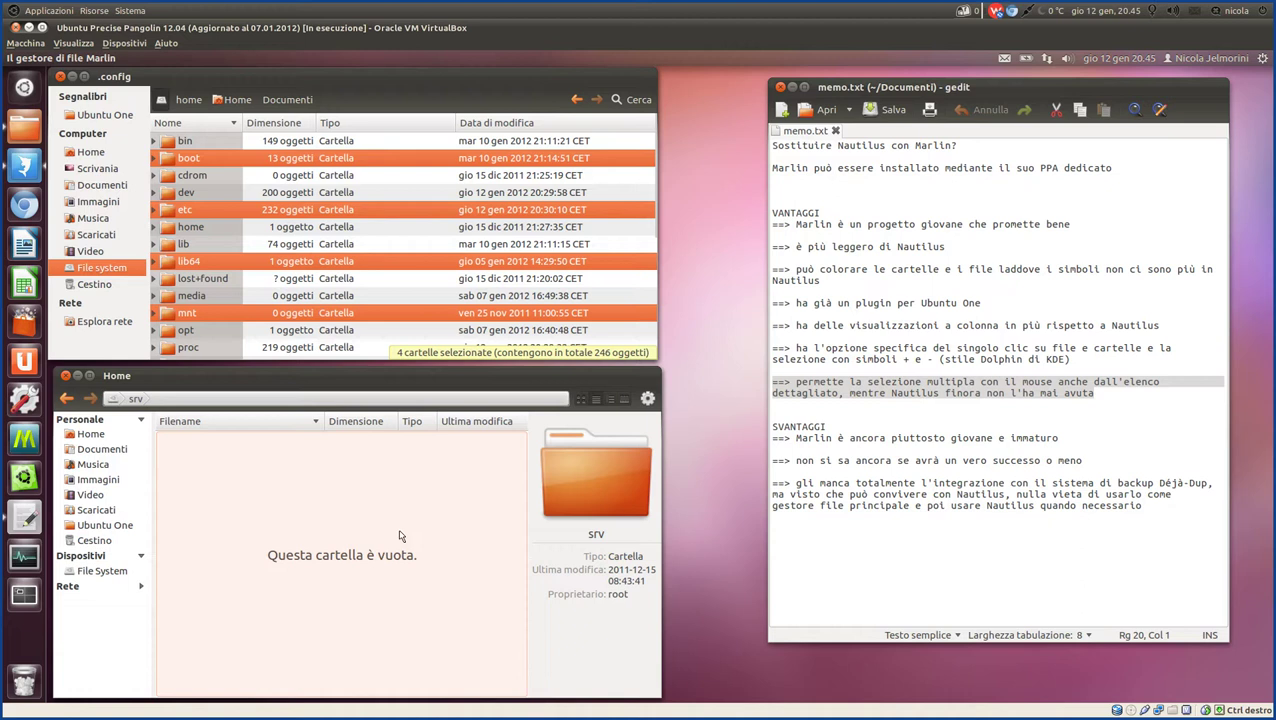
{"action": "left_click", "coordinate": [114, 399]}
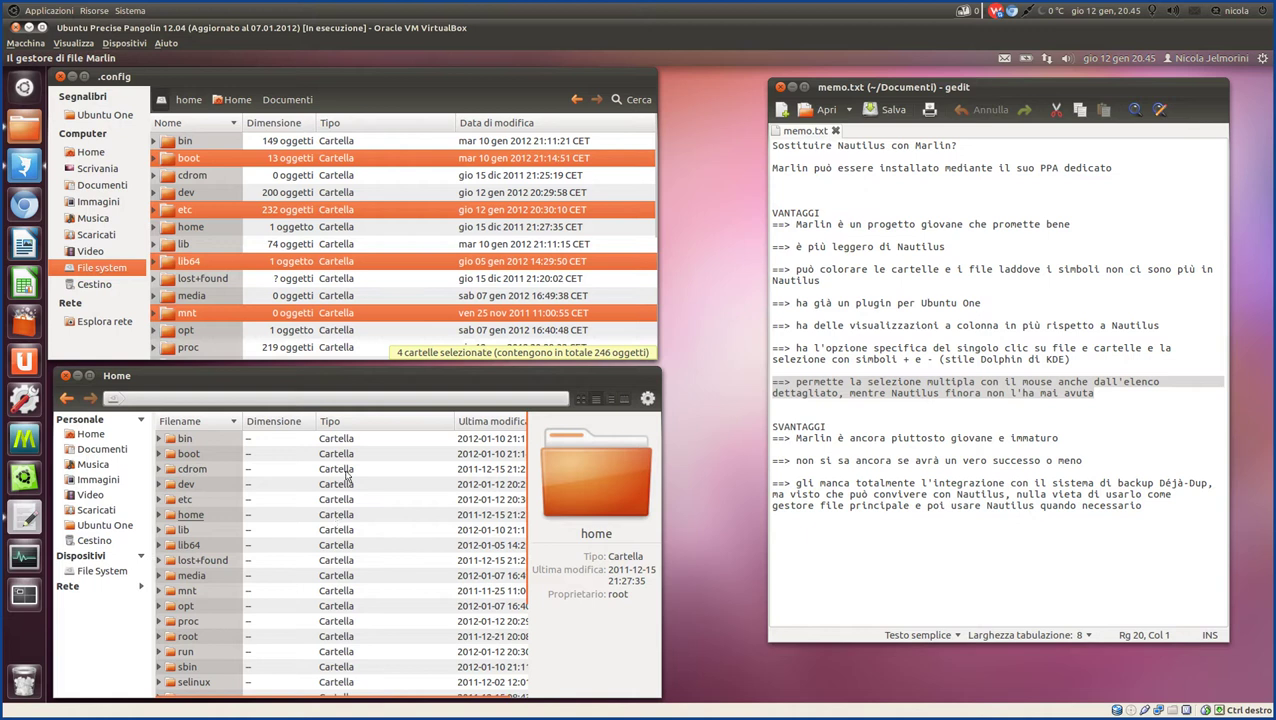
Select only bin in Nautilus, and rectangle-select both files in Marlin's Documenti folder before clearing them.
{"action": "left_click", "coordinate": [216, 144]}
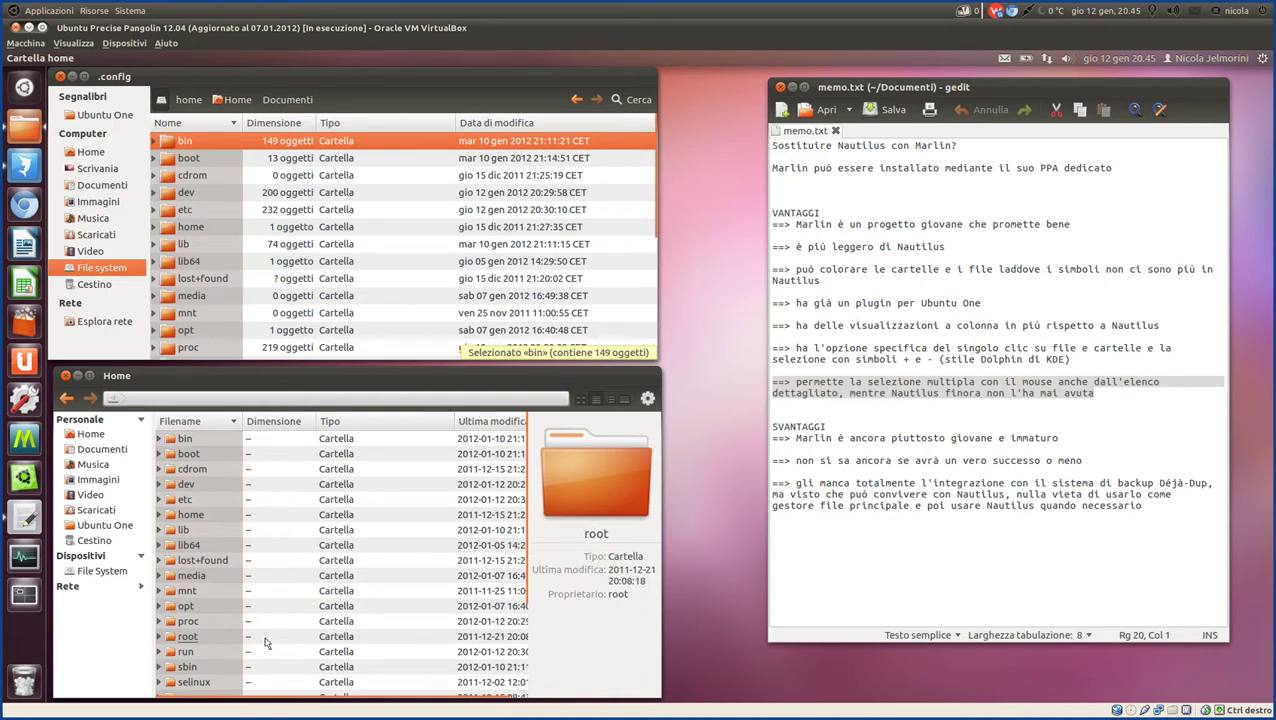
{"action": "left_click", "coordinate": [110, 449]}
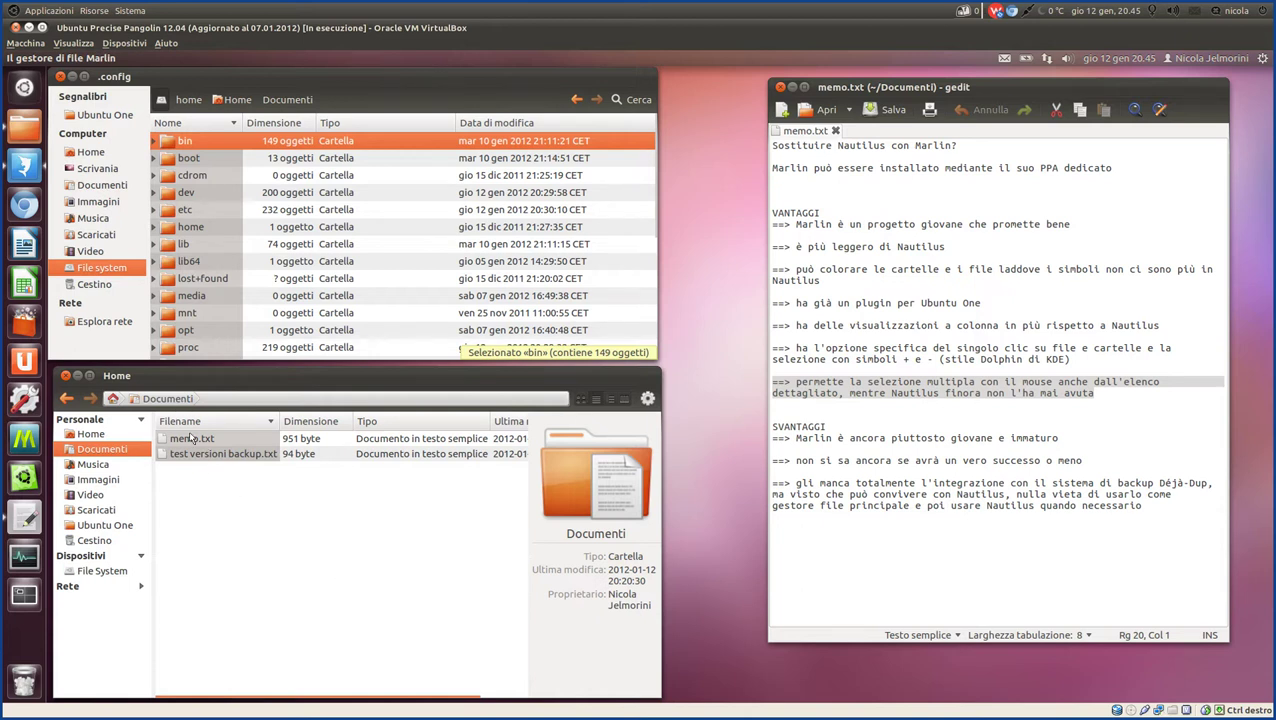
{"action": "mouse_move", "coordinate": [333, 459]}
{"action": "left_click_drag", "start_coordinate": [333, 459], "coordinate": [321, 440]}
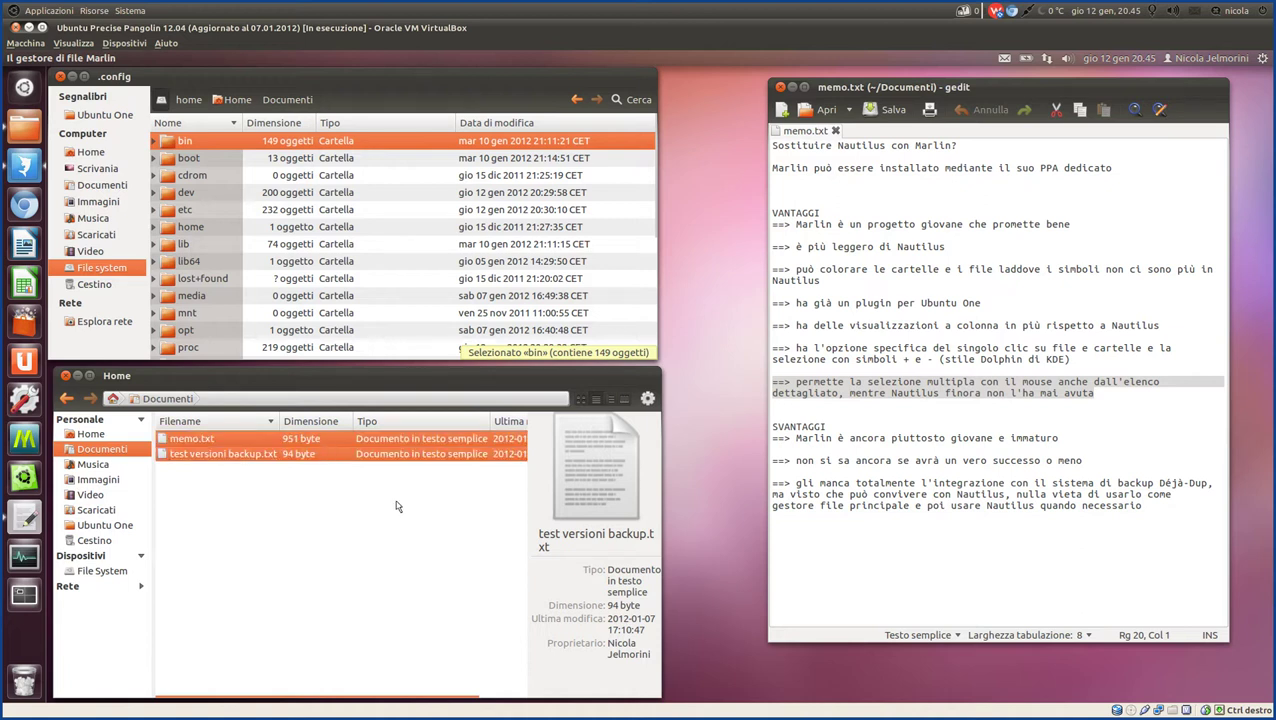
{"action": "left_click", "coordinate": [406, 532]}
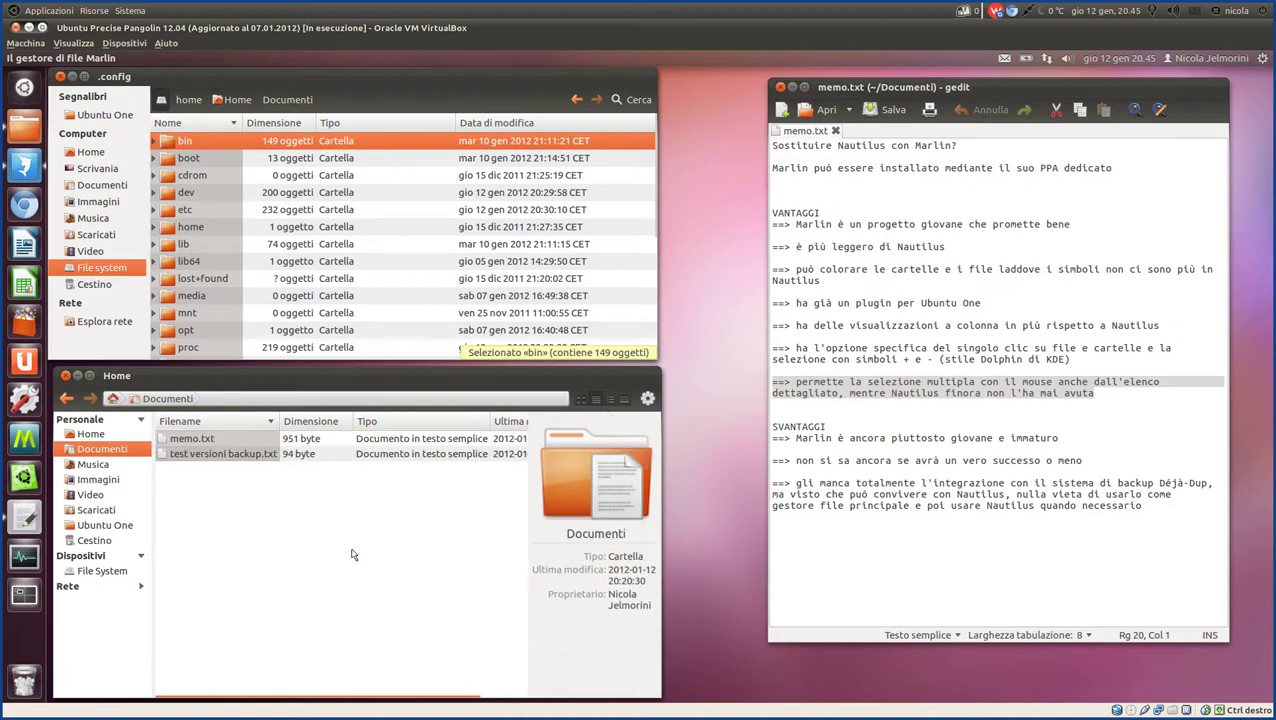
Show the root file system as icons in Marlin and select bin, boot and lib64 using their plus markers.
{"action": "left_click", "coordinate": [101, 570]}
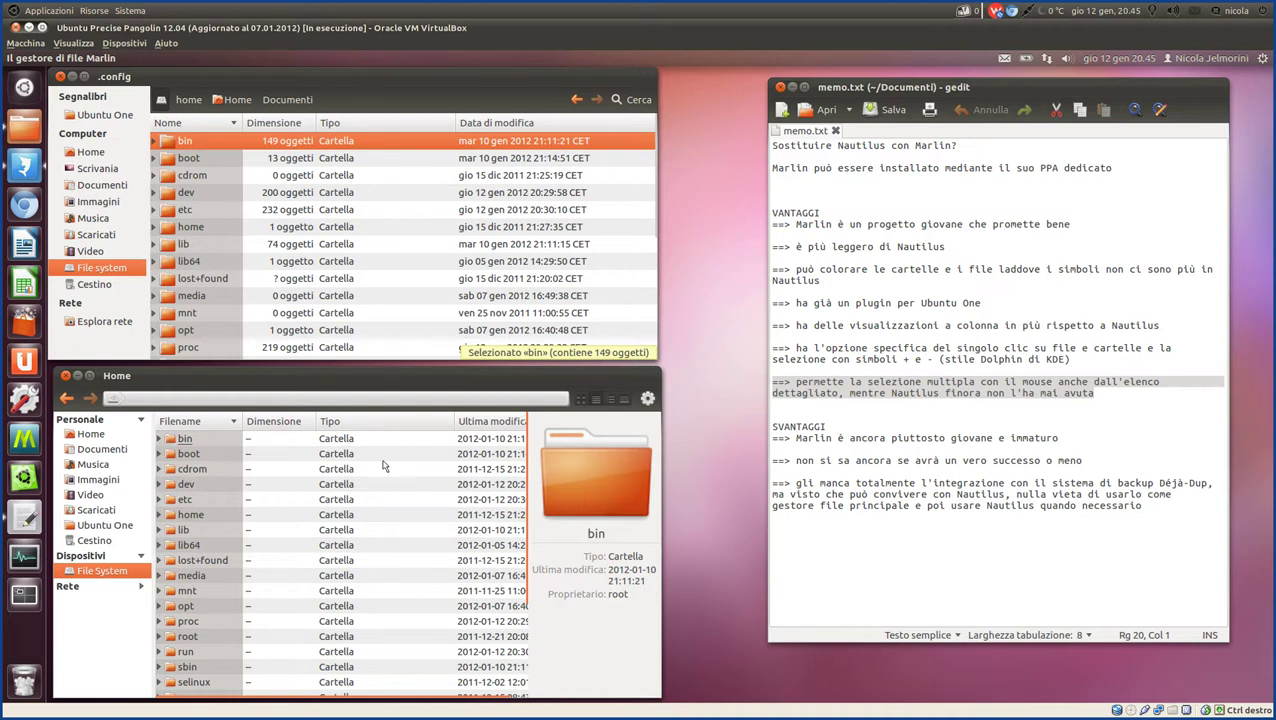
{"action": "left_click", "coordinate": [583, 400]}
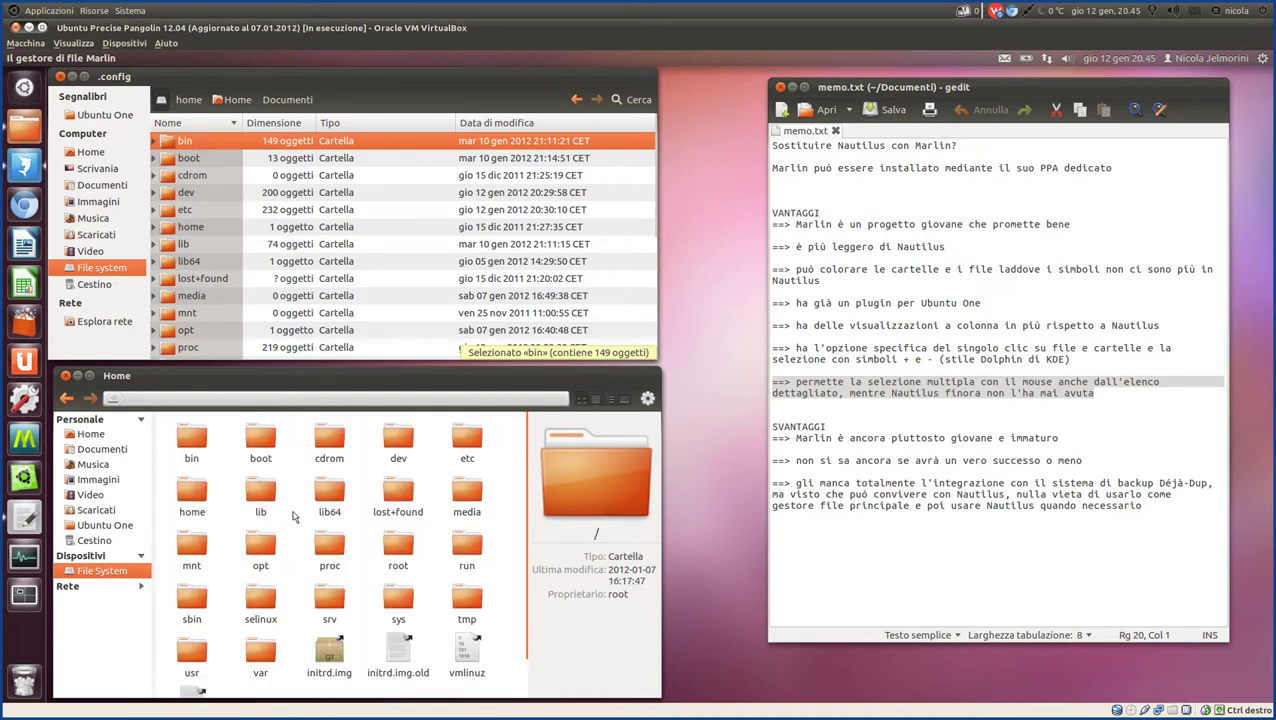
{"action": "left_click", "coordinate": [181, 425]}
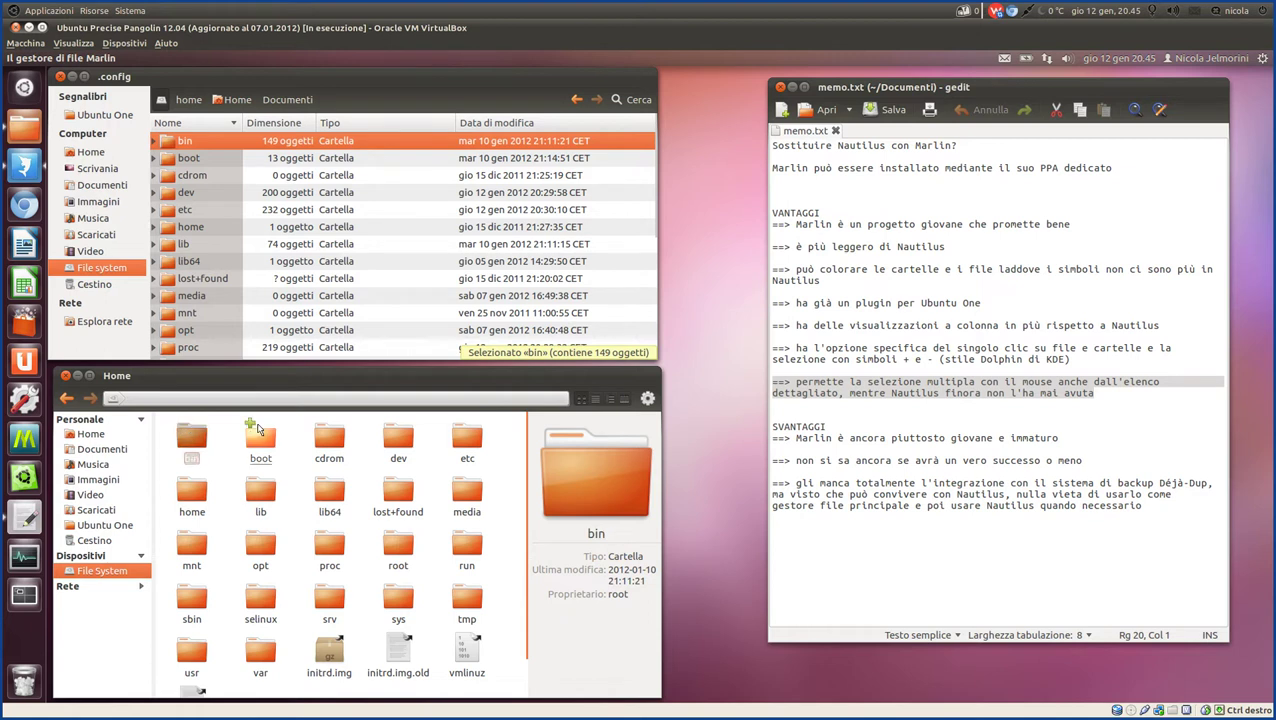
{"action": "left_click", "coordinate": [250, 425]}
{"action": "left_click", "coordinate": [320, 477]}
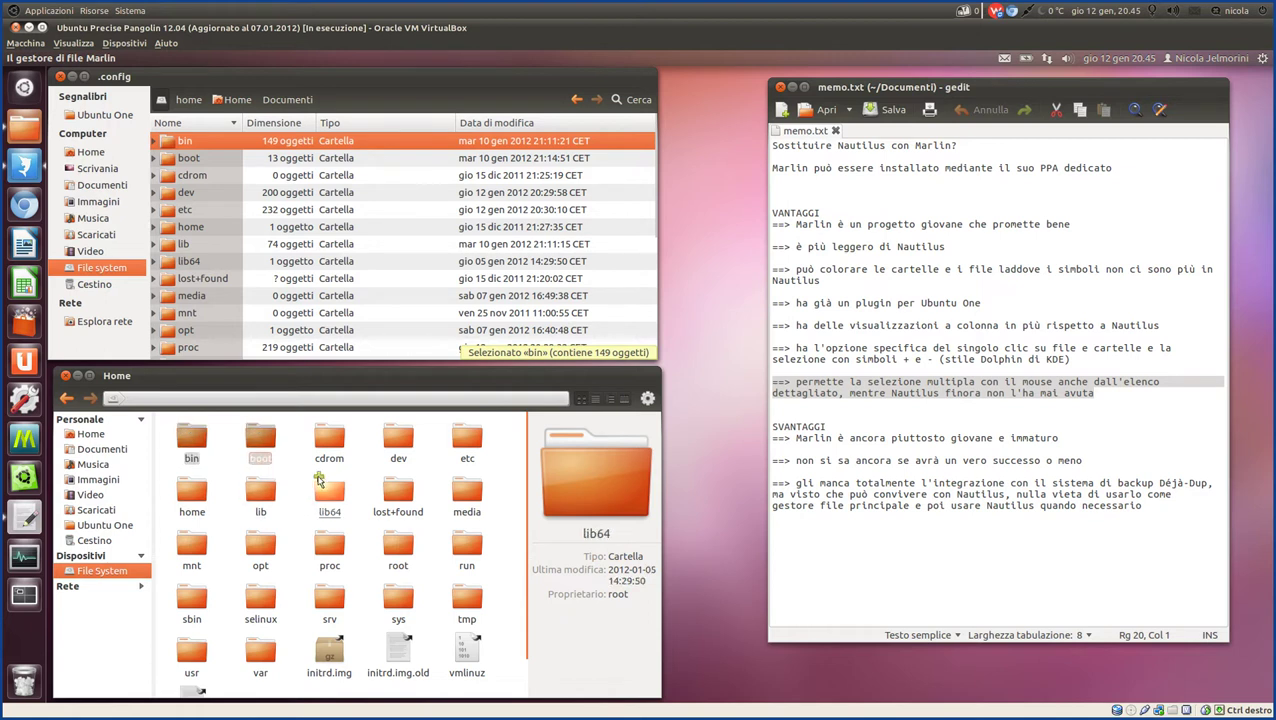
{"action": "mouse_move", "coordinate": [477, 480]}
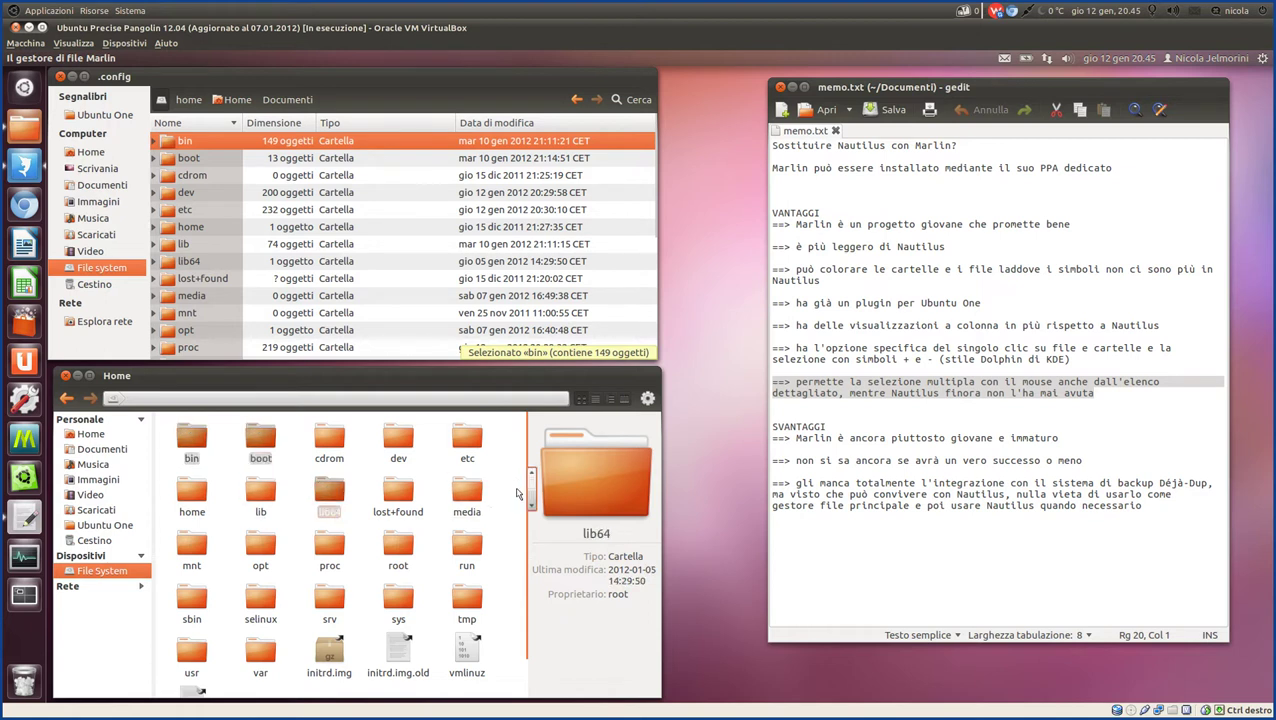
Clear Marlin's selection and return it to the detailed list, and remove the text highlight in memo.txt.
{"action": "left_click", "coordinate": [510, 465]}
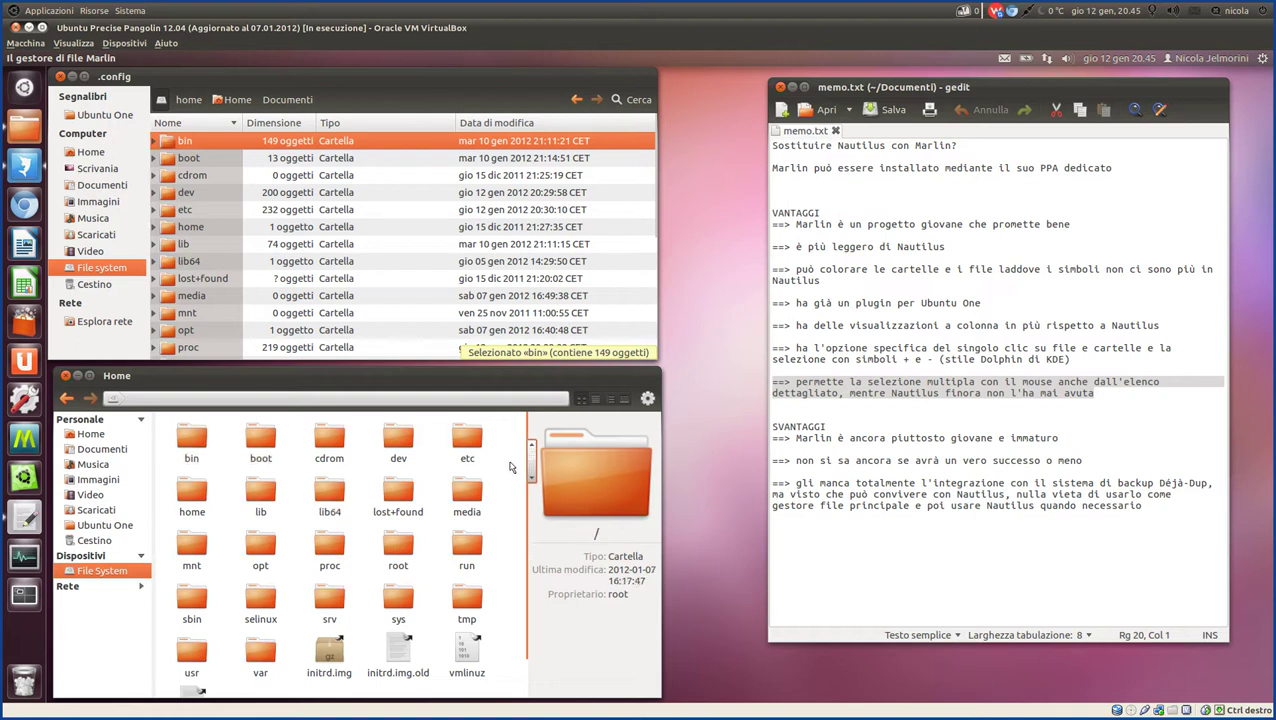
{"action": "left_click", "coordinate": [598, 399]}
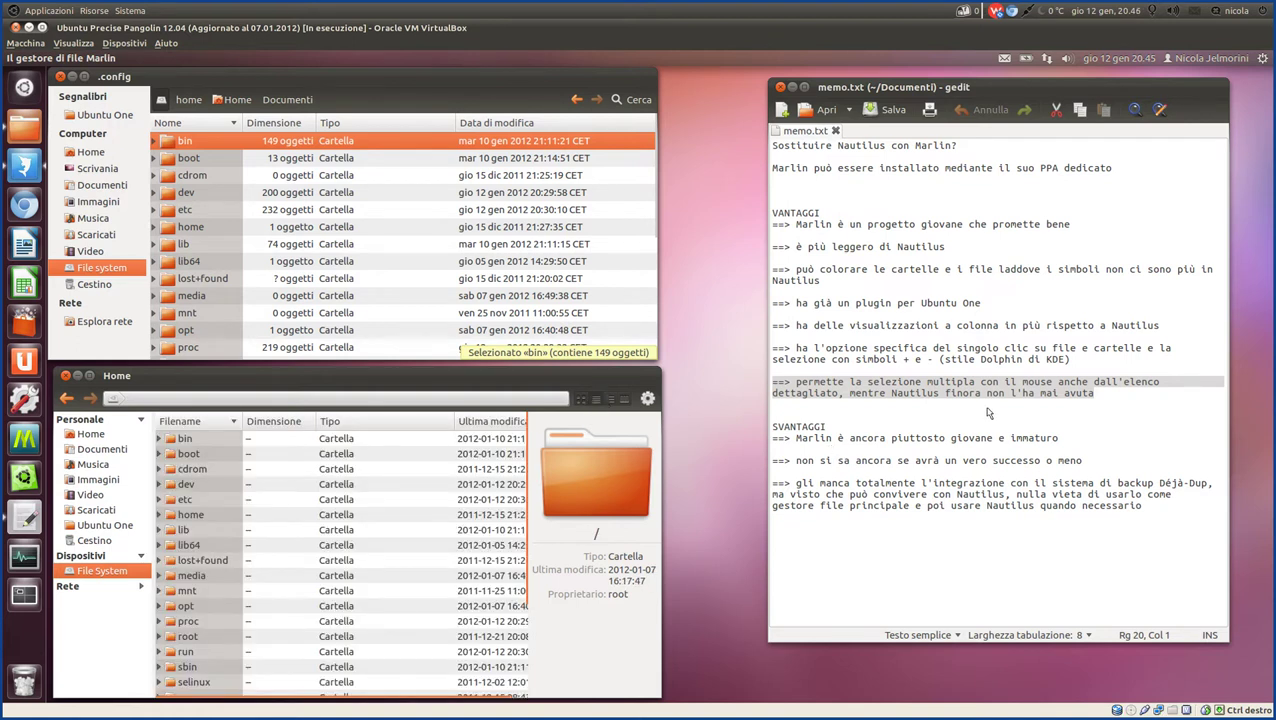
{"action": "left_click", "coordinate": [1104, 400]}
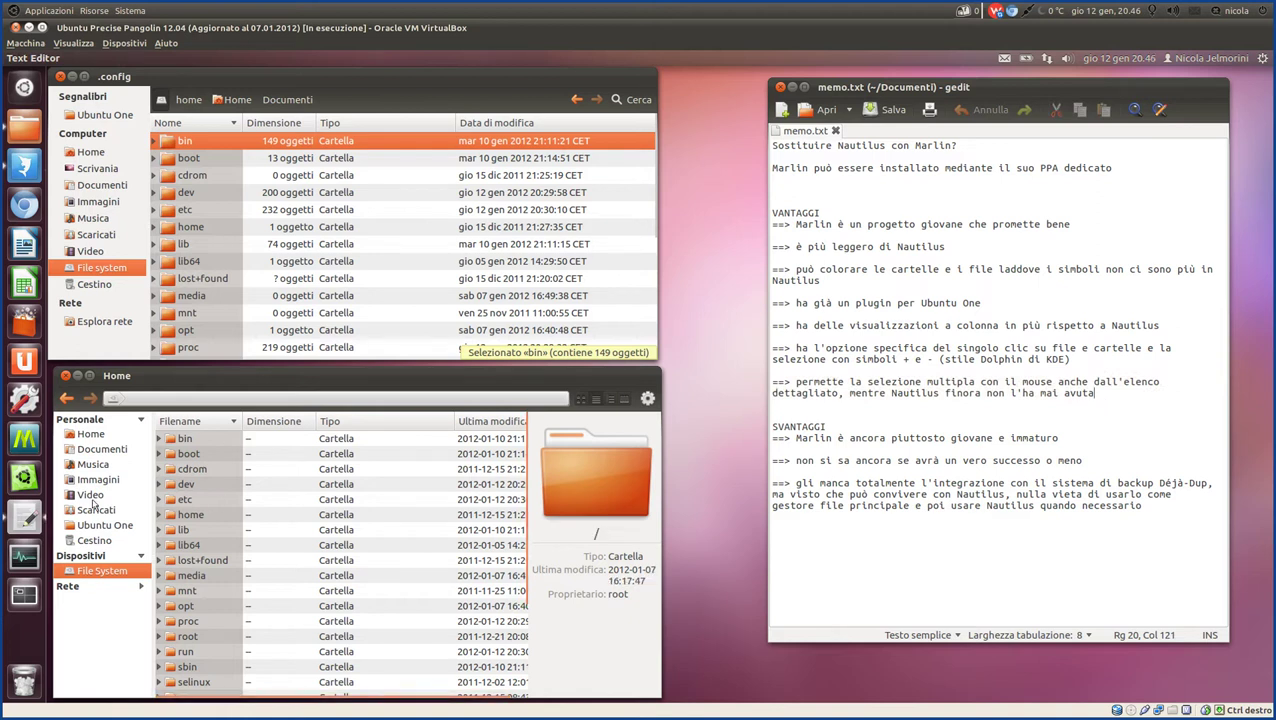
Show Documenti in Marlin and examine the folder list offered by the Documenti entry in its path bar.
{"action": "left_click", "coordinate": [95, 452]}
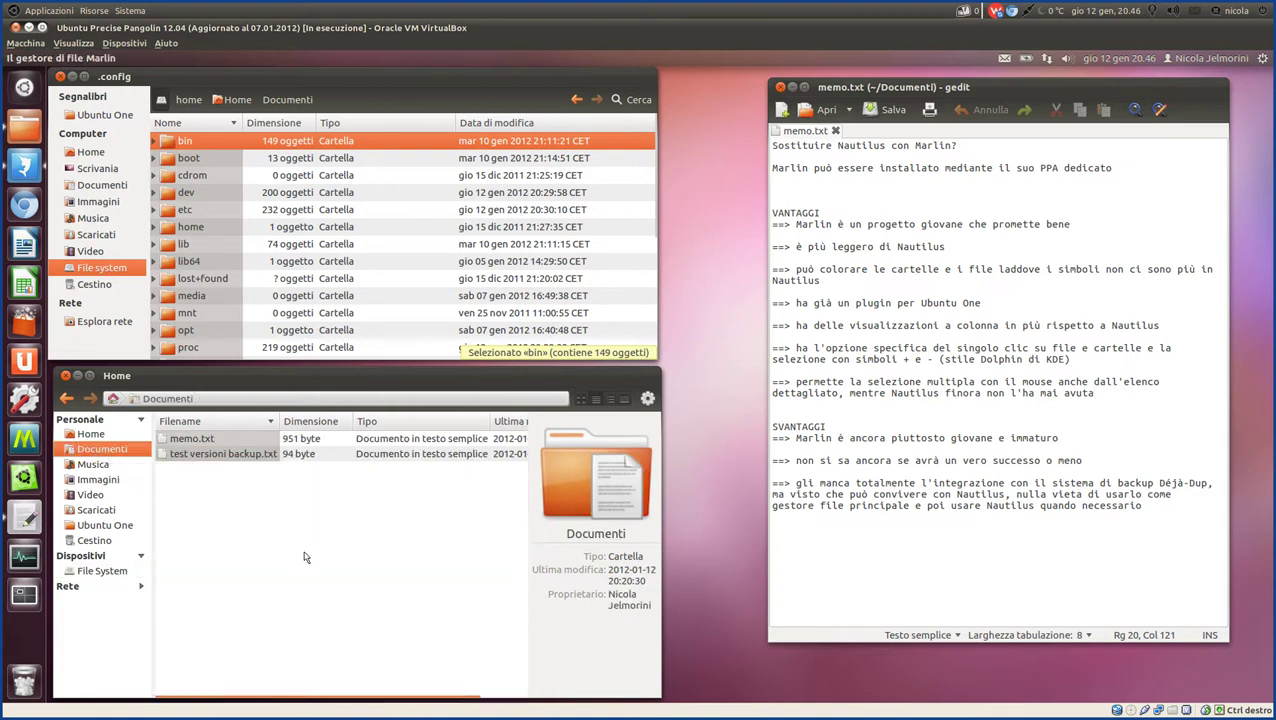
{"action": "right_click", "coordinate": [283, 100]}
{"action": "left_click", "coordinate": [438, 75]}
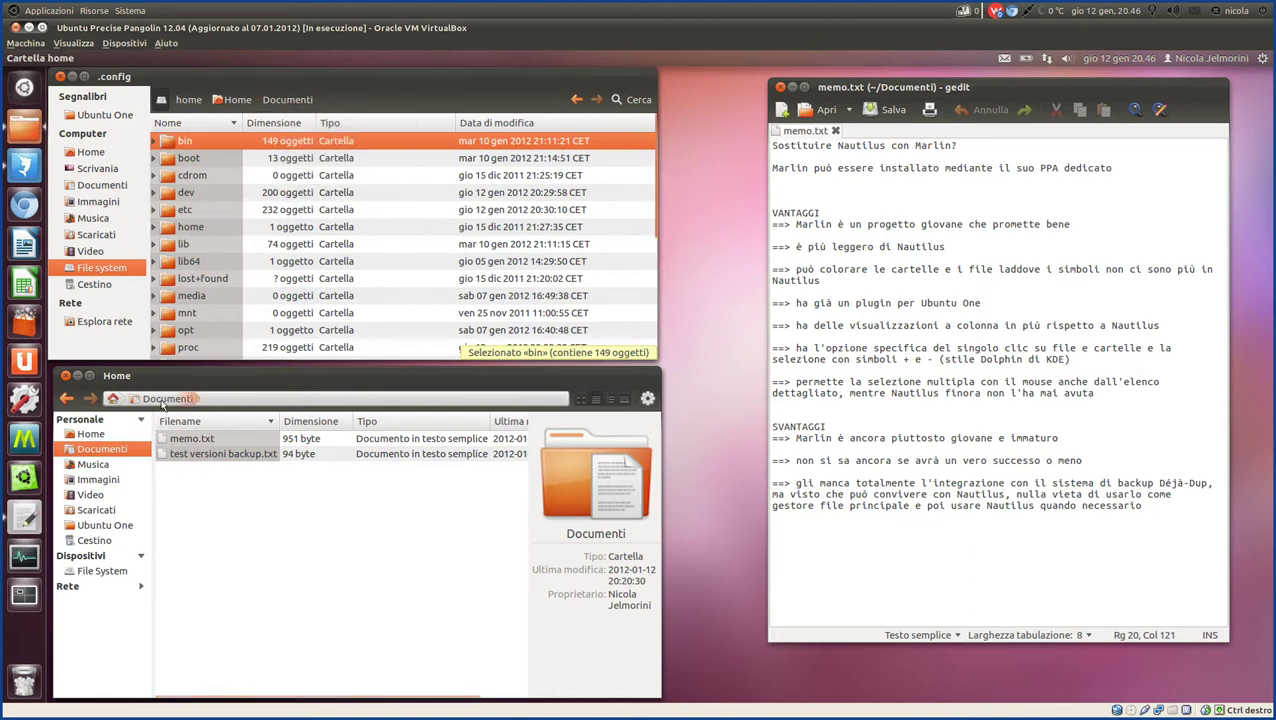
{"action": "left_click", "coordinate": [162, 400]}
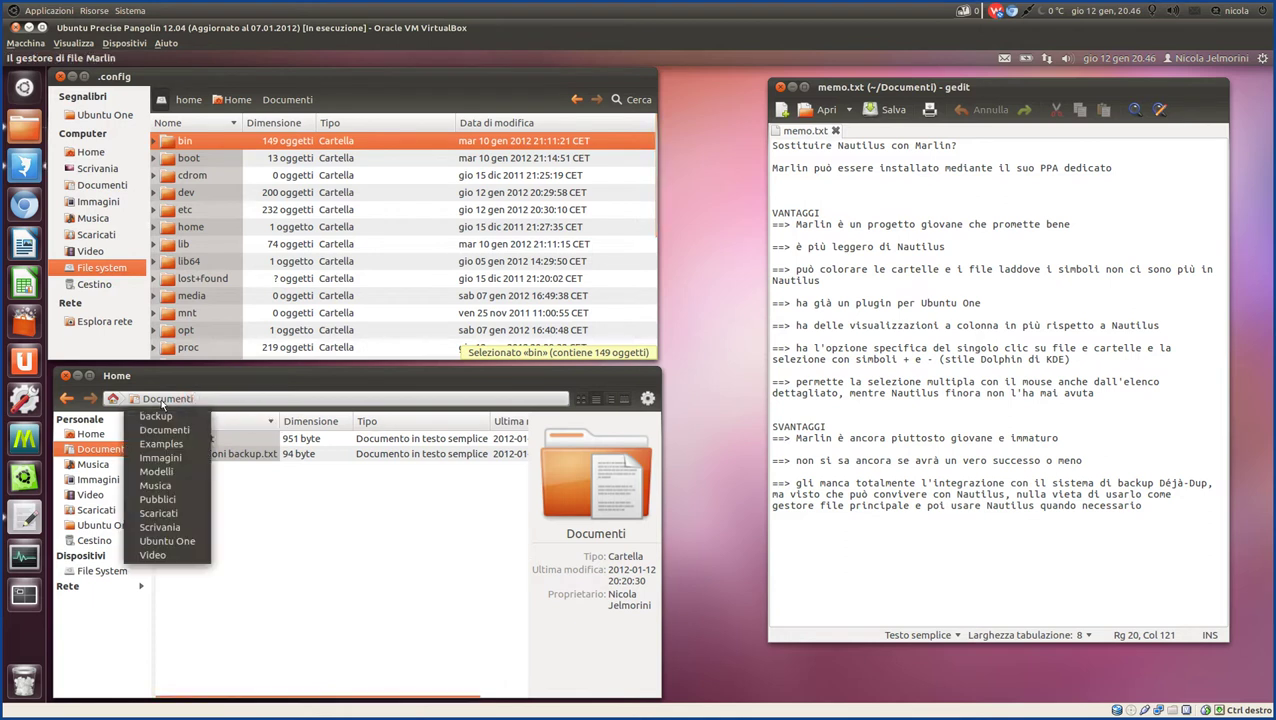
{"action": "left_click", "coordinate": [320, 555]}
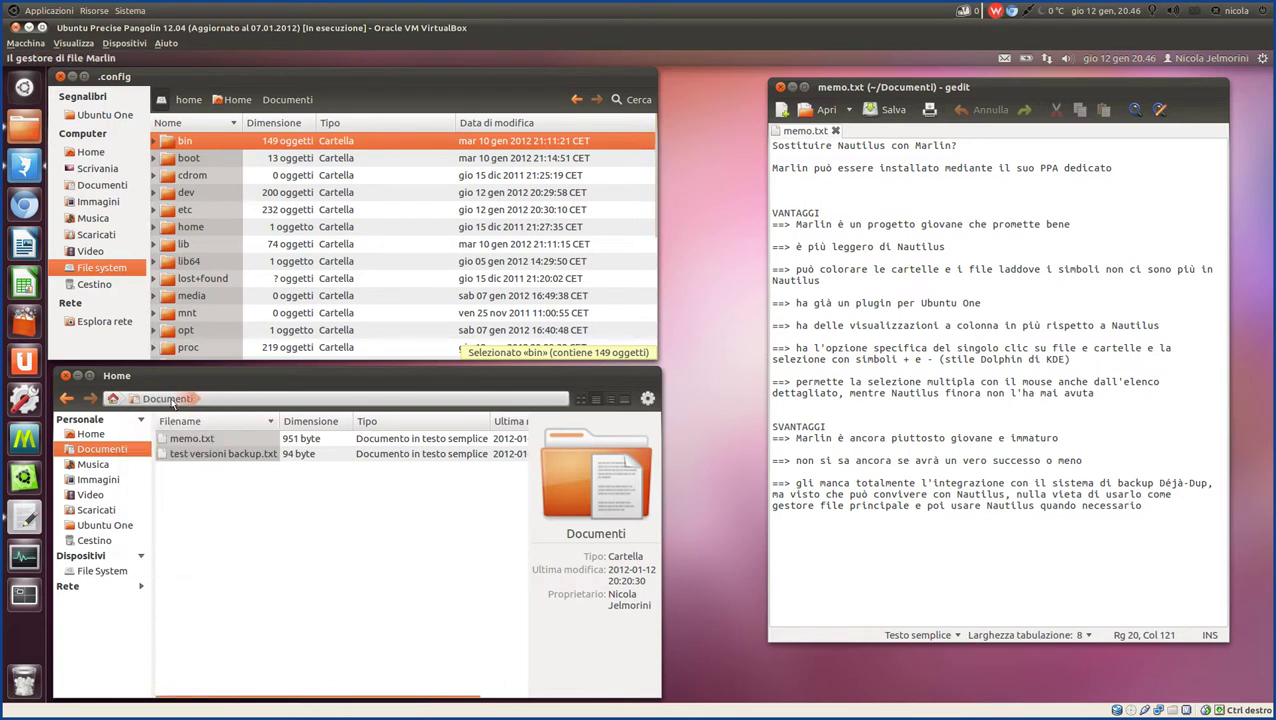
{"action": "left_click", "coordinate": [896, 406]}
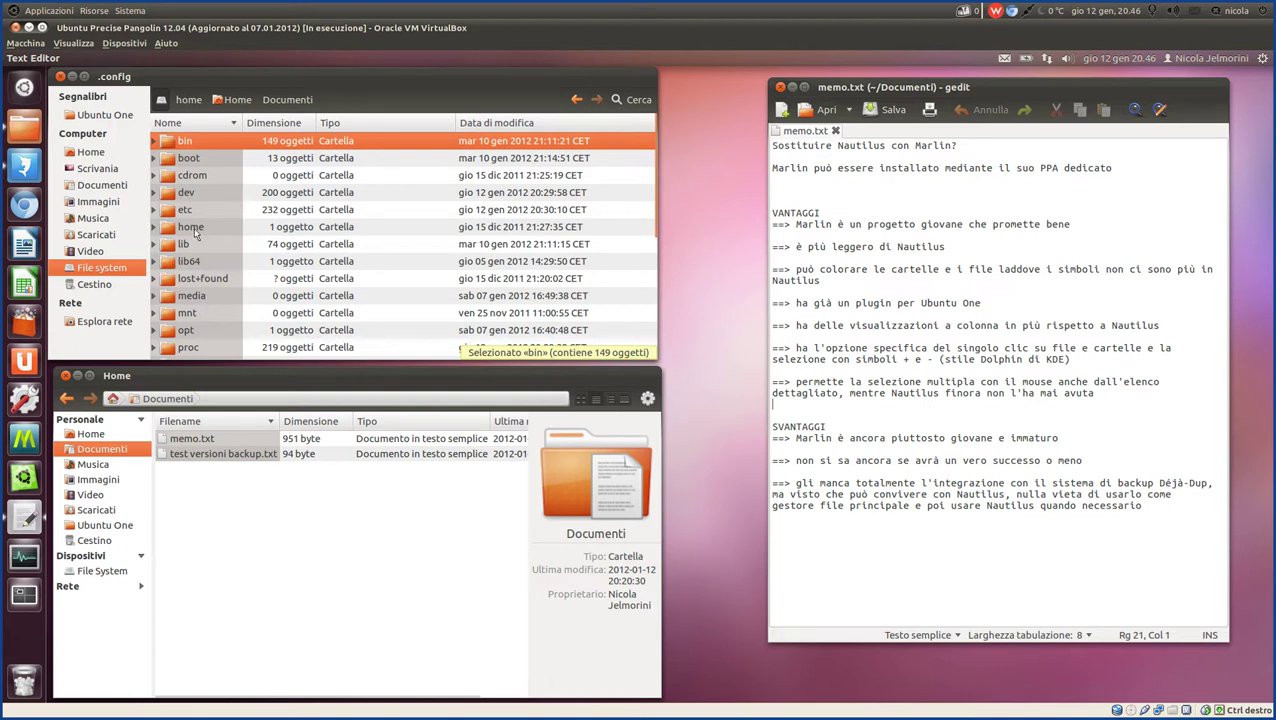
Open the usr folder in Nautilus, followed by its share subfolder.
{"action": "scroll", "coordinate": [205, 318], "scroll_direction": "down", "scroll_amount": 3}
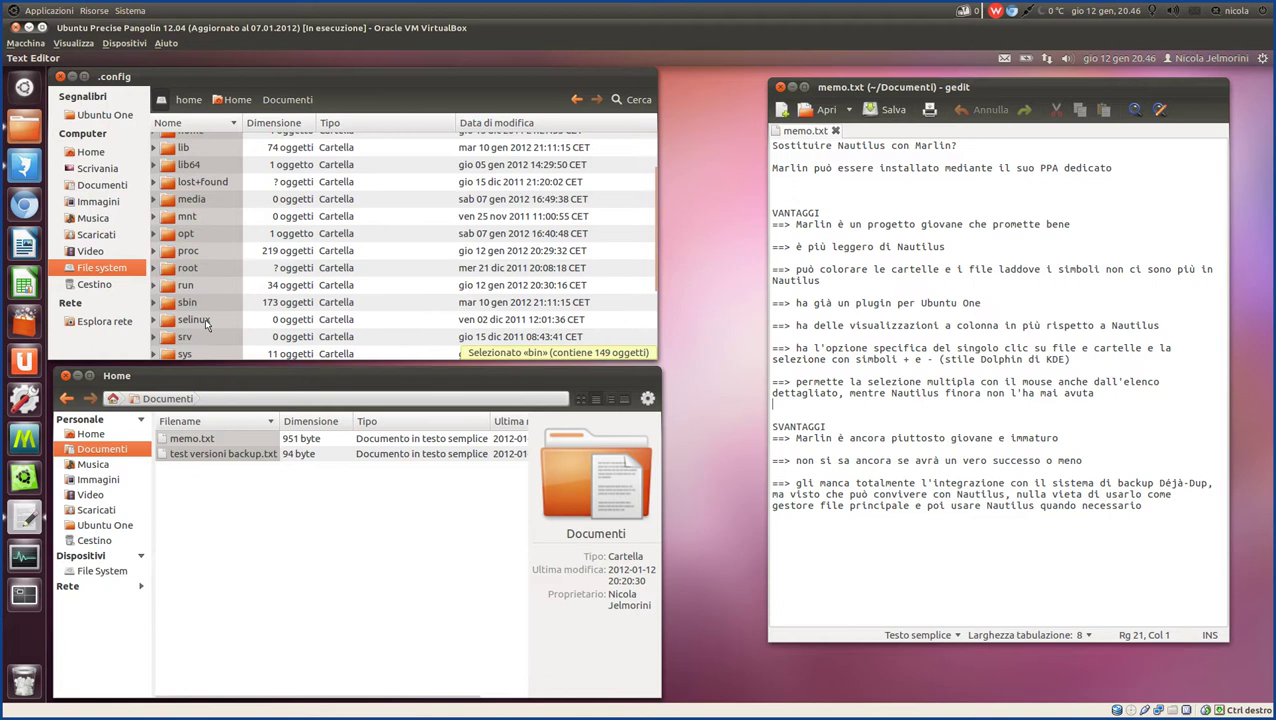
{"action": "scroll", "coordinate": [205, 323], "scroll_direction": "down", "scroll_amount": 3}
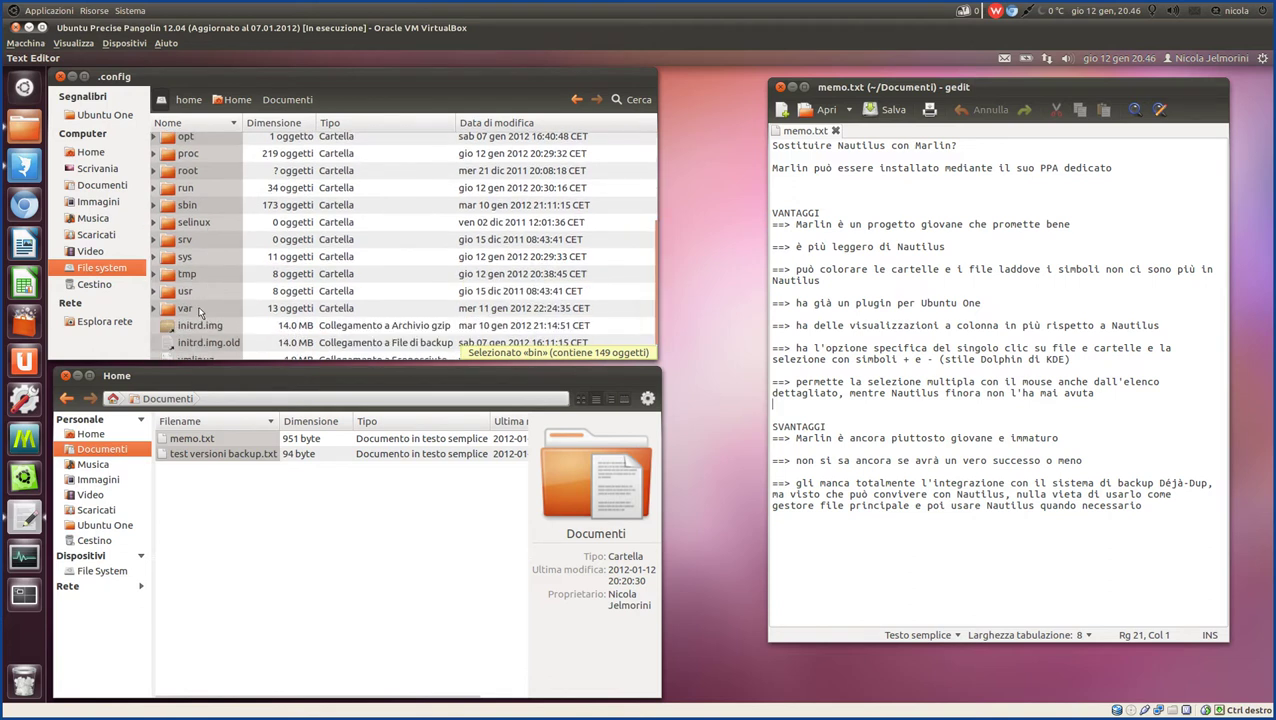
{"action": "left_click", "coordinate": [188, 291]}
{"action": "double_click", "coordinate": [188, 289]}
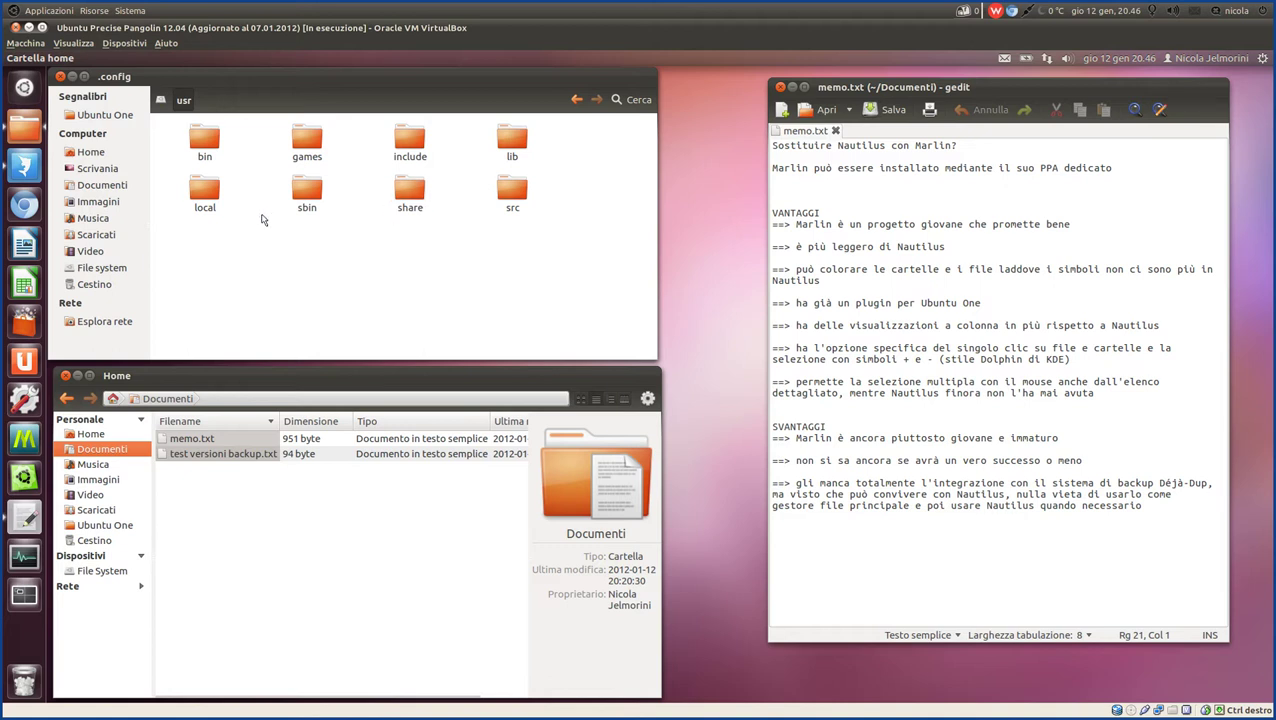
{"action": "double_click", "coordinate": [408, 192]}
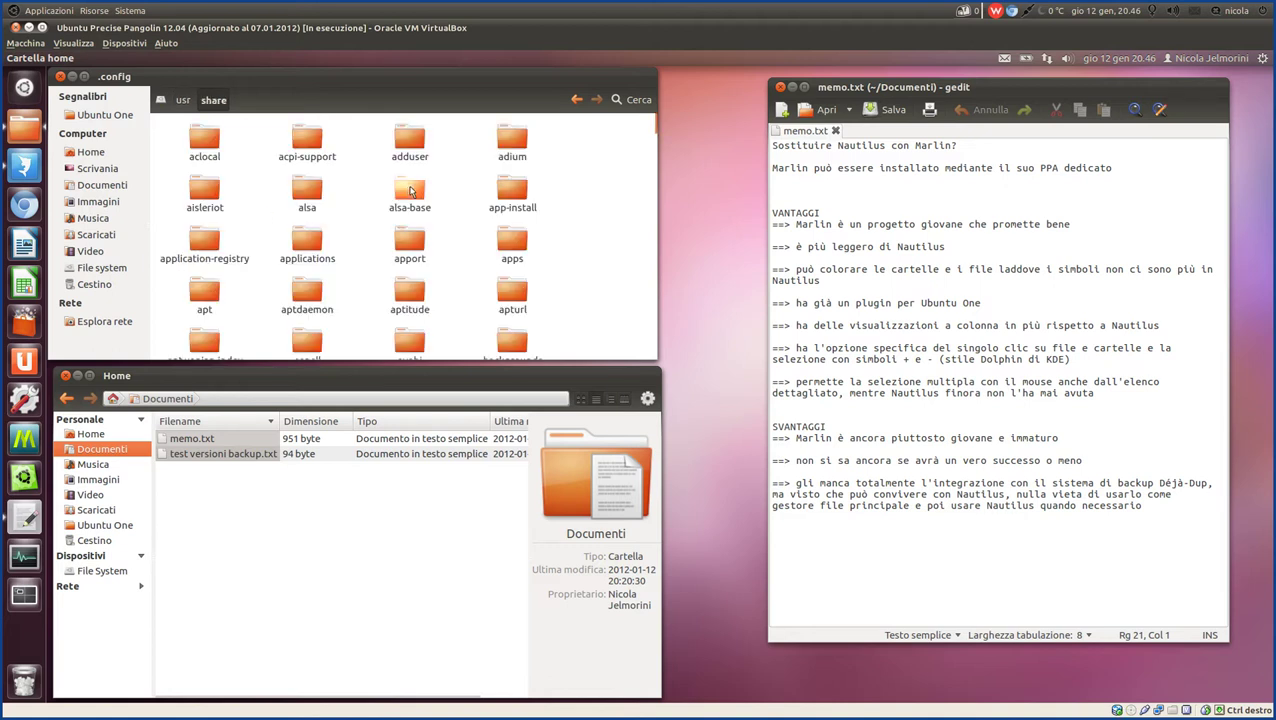
Examine the context menus of the share and usr entries in the Nautilus path bar.
{"action": "right_click", "coordinate": [212, 102]}
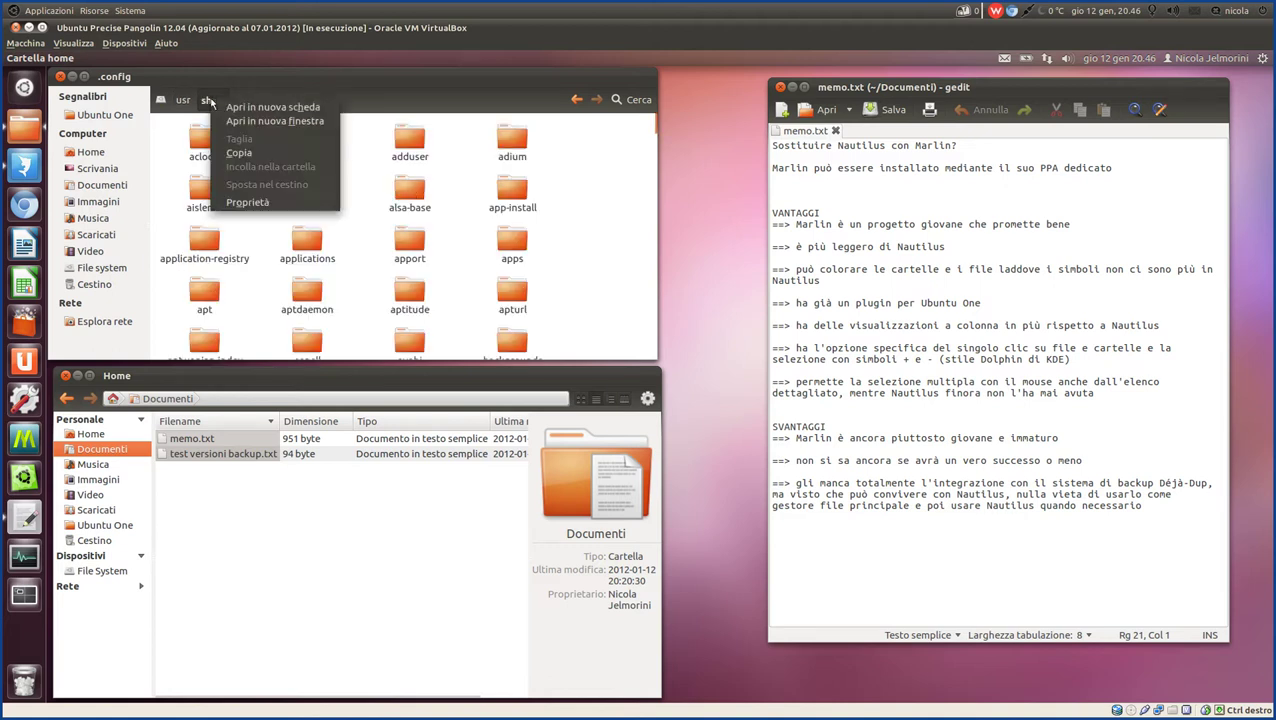
{"action": "key", "text": "Escape"}
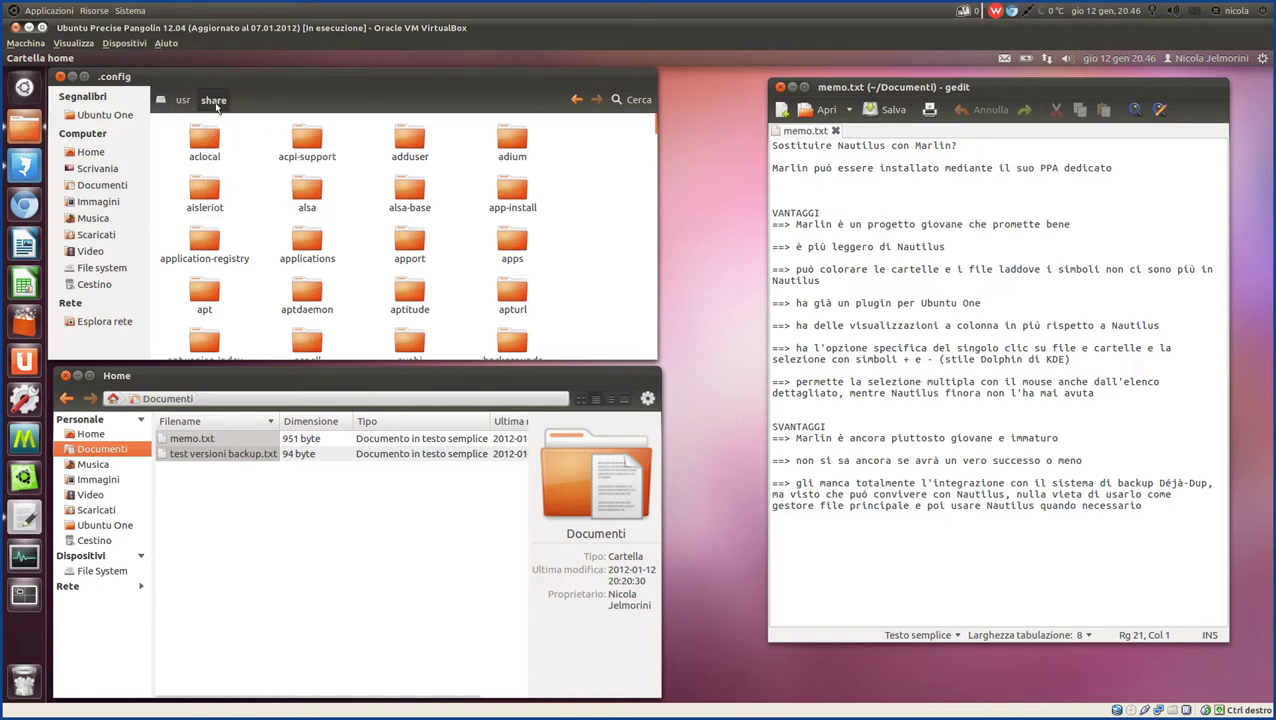
{"action": "right_click", "coordinate": [216, 108]}
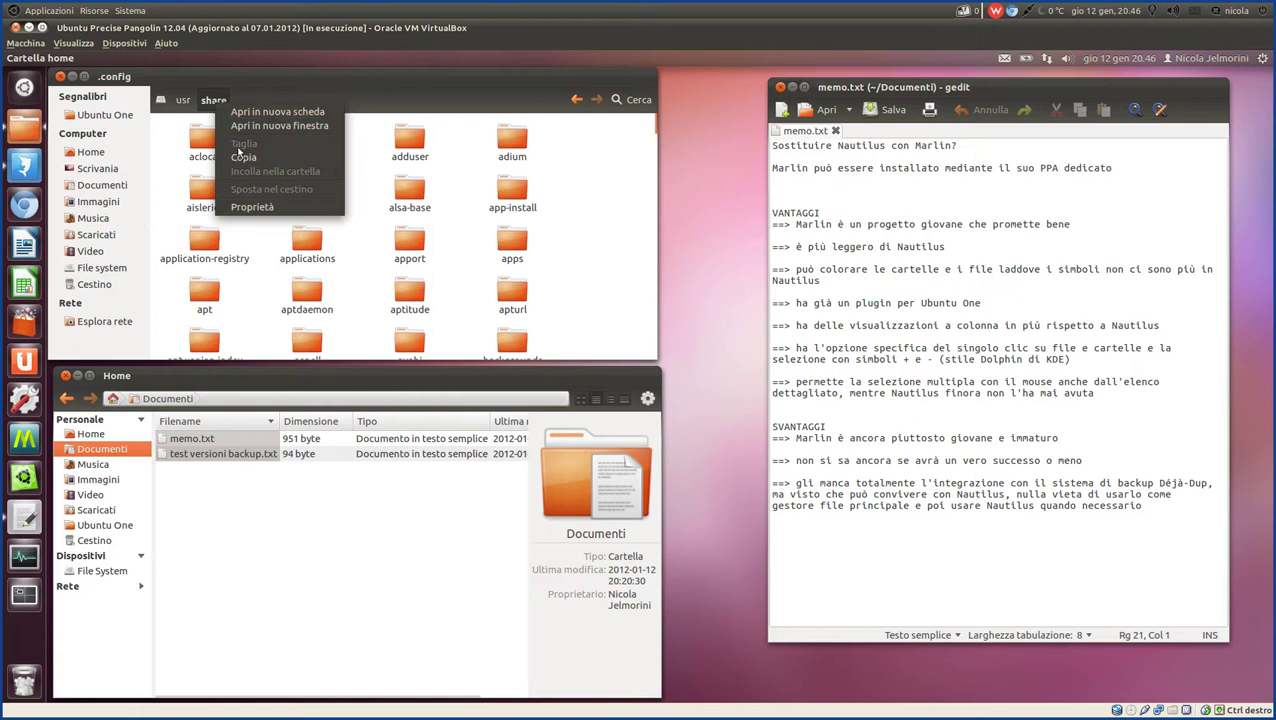
{"action": "left_click", "coordinate": [153, 121]}
{"action": "right_click", "coordinate": [177, 101]}
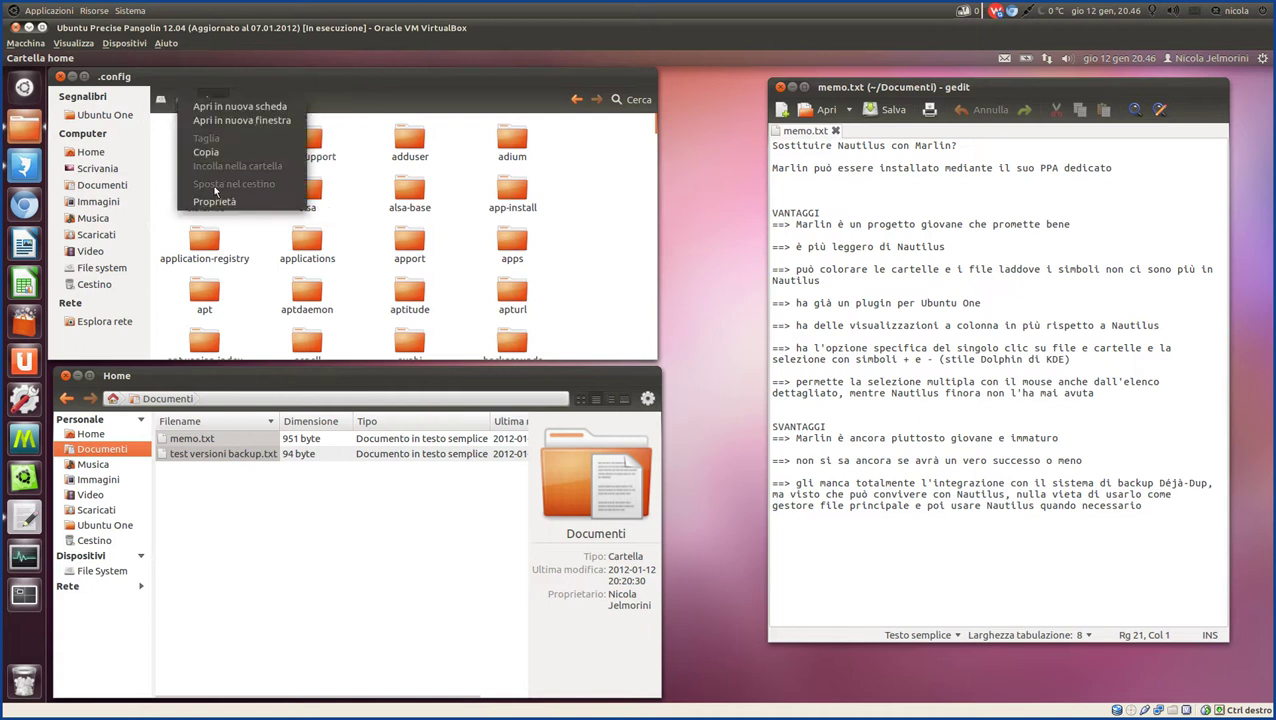
{"action": "left_click", "coordinate": [376, 115]}
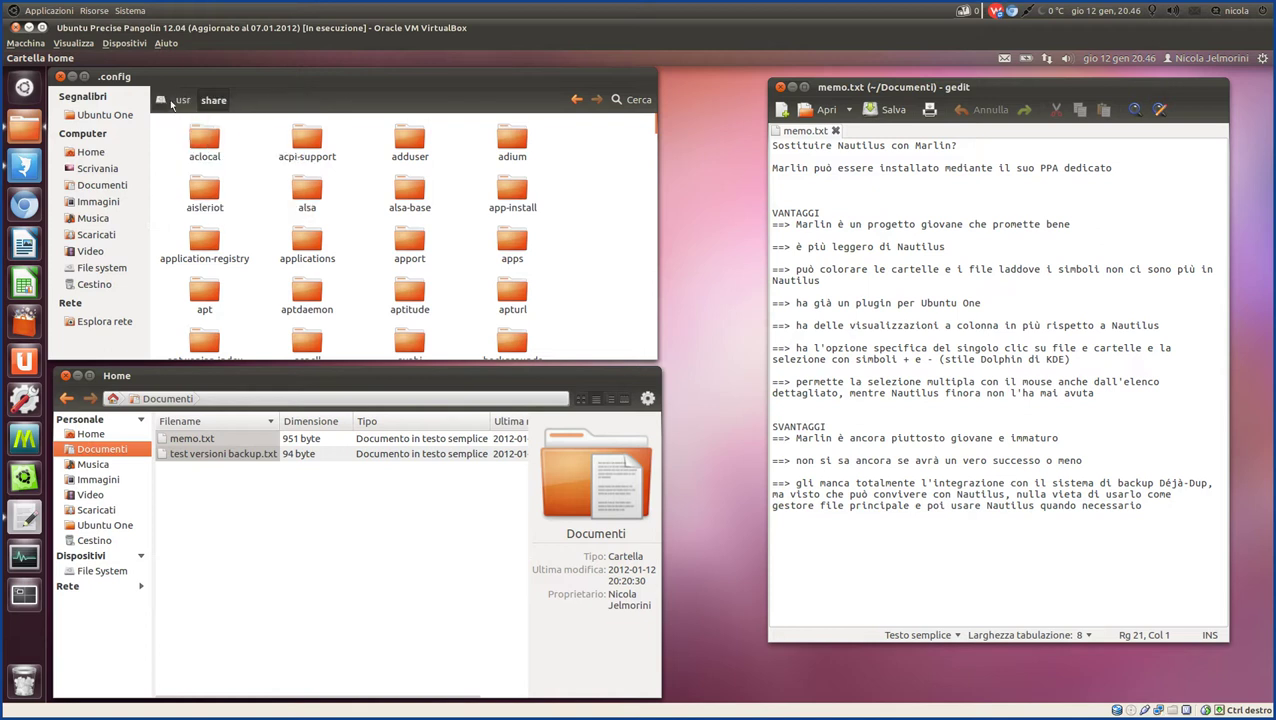
Examine the context menu of the file system root entry in the Nautilus path bar.
{"action": "right_click", "coordinate": [162, 100]}
{"action": "left_click", "coordinate": [408, 358]}
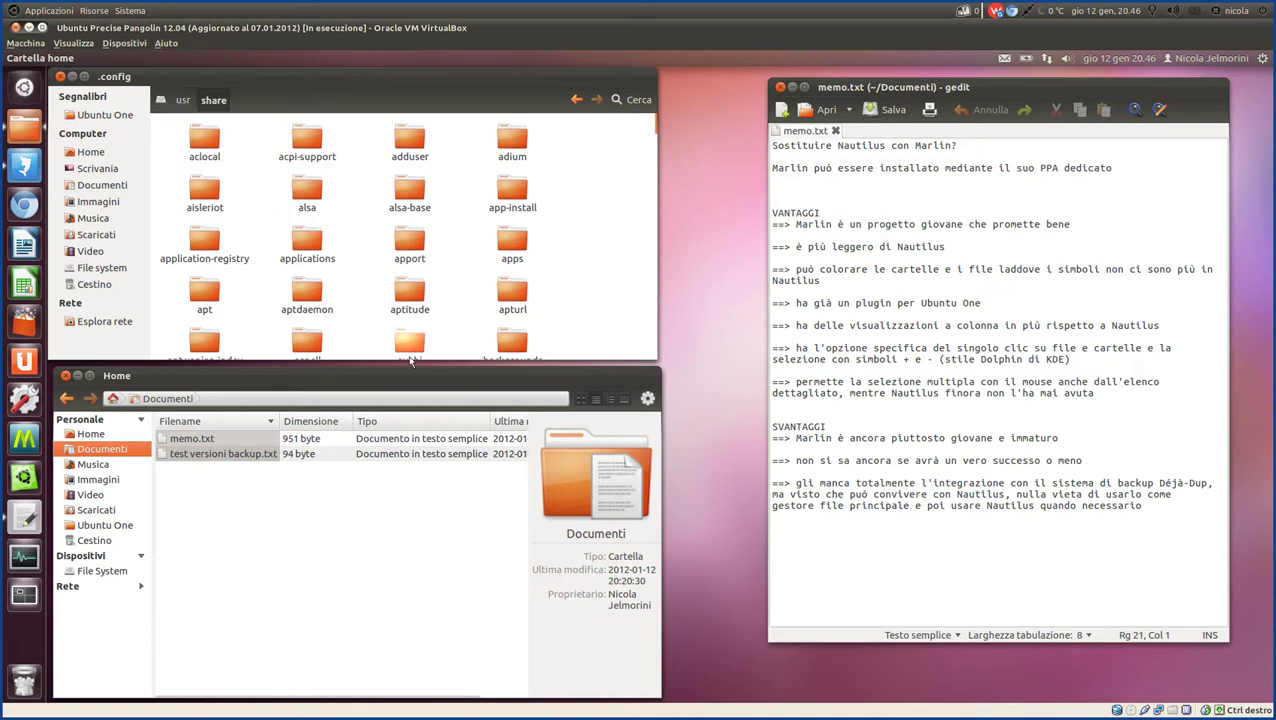
Open the File System in Marlin and go into usr and its share subfolder.
{"action": "left_click", "coordinate": [102, 571]}
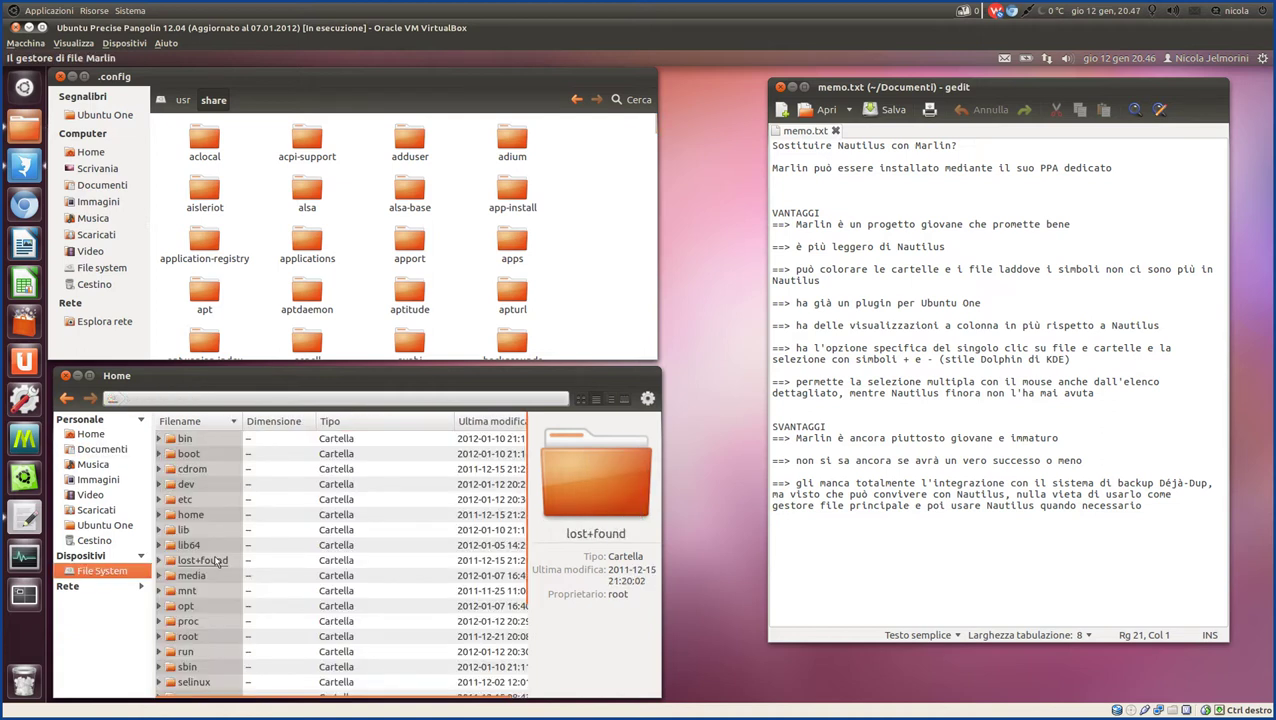
{"action": "scroll", "coordinate": [214, 567], "scroll_direction": "down", "scroll_amount": 3}
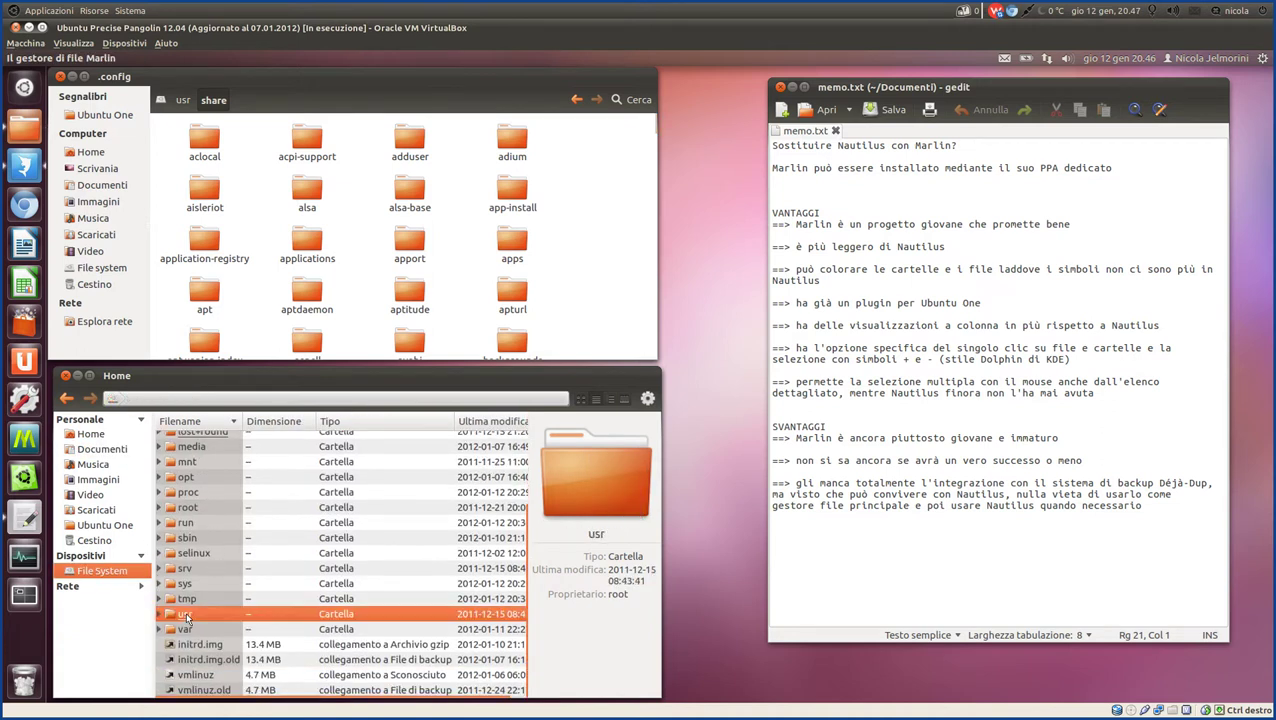
{"action": "double_click", "coordinate": [185, 613]}
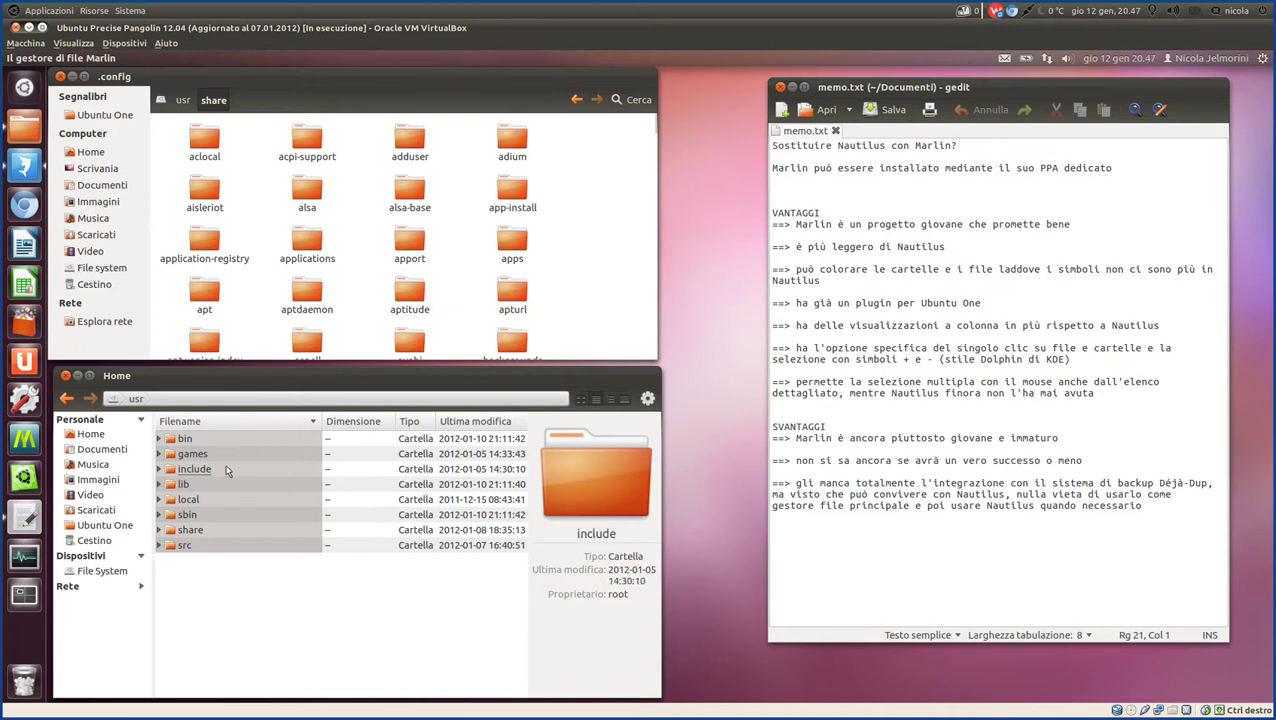
{"action": "double_click", "coordinate": [195, 531]}
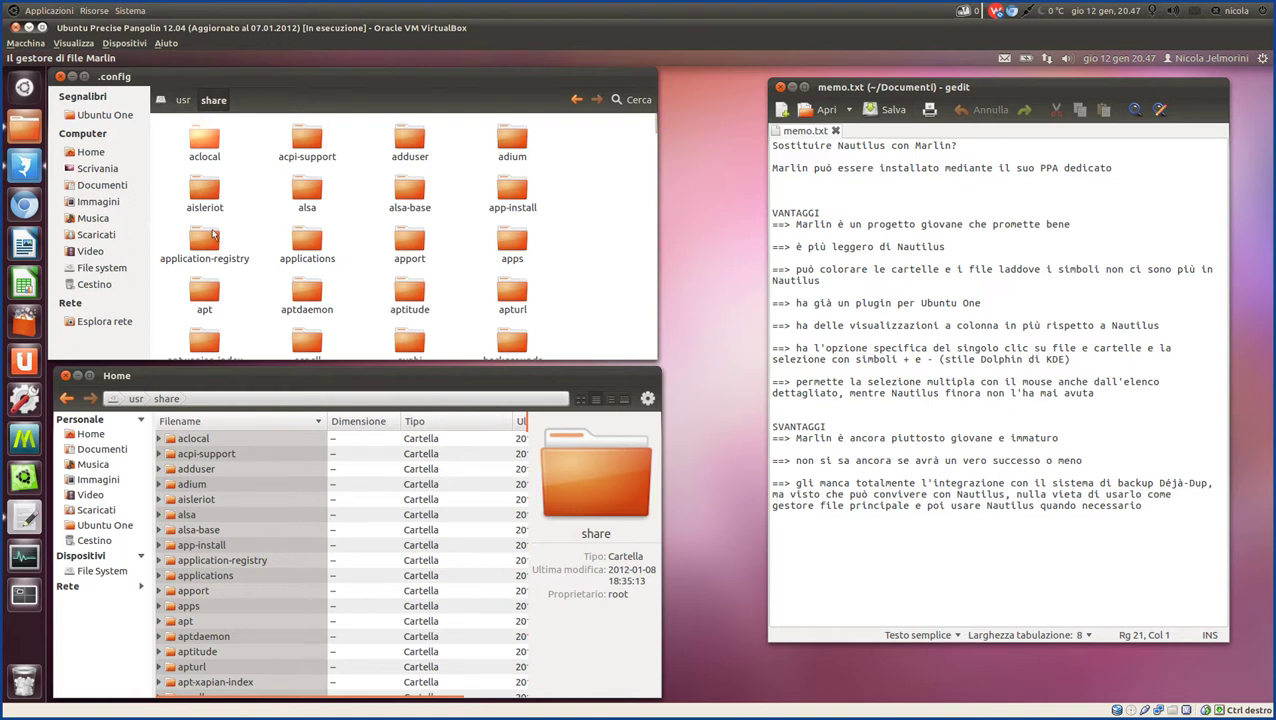
Examine the folder list behind the share entry in Marlin's path bar, and go up to usr and back into share.
{"action": "left_click", "coordinate": [168, 400]}
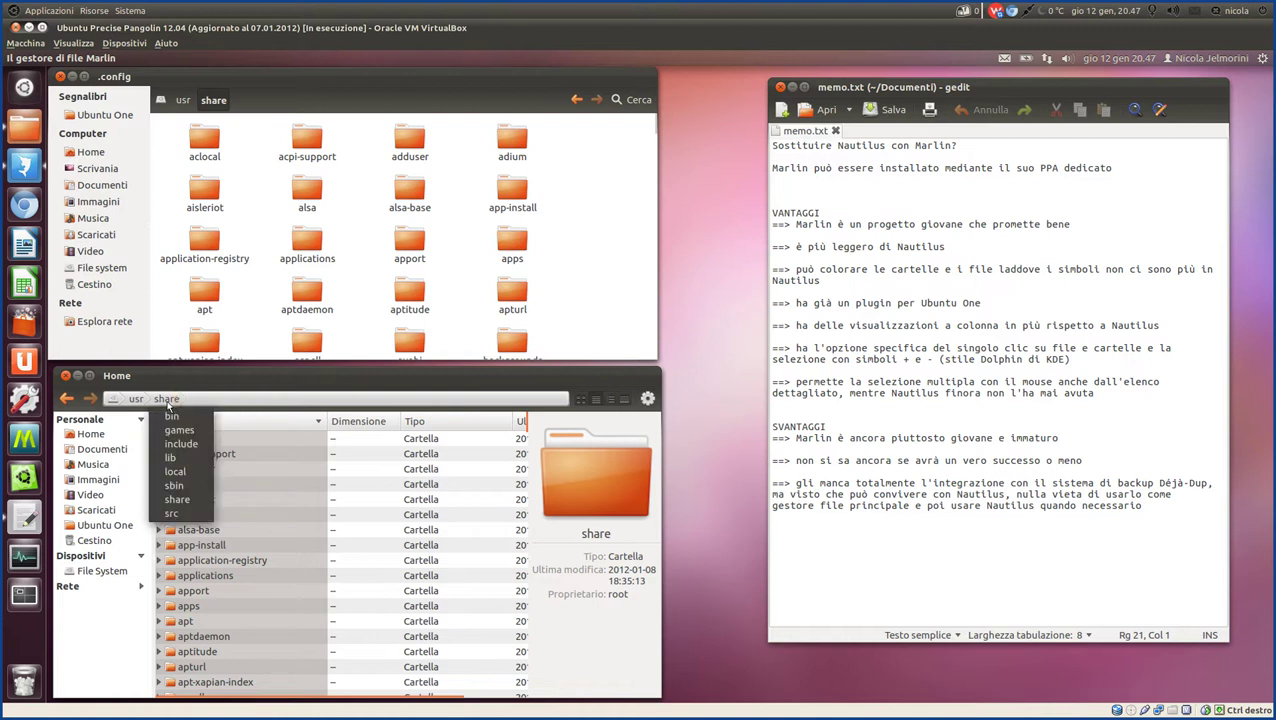
{"action": "left_click", "coordinate": [243, 377]}
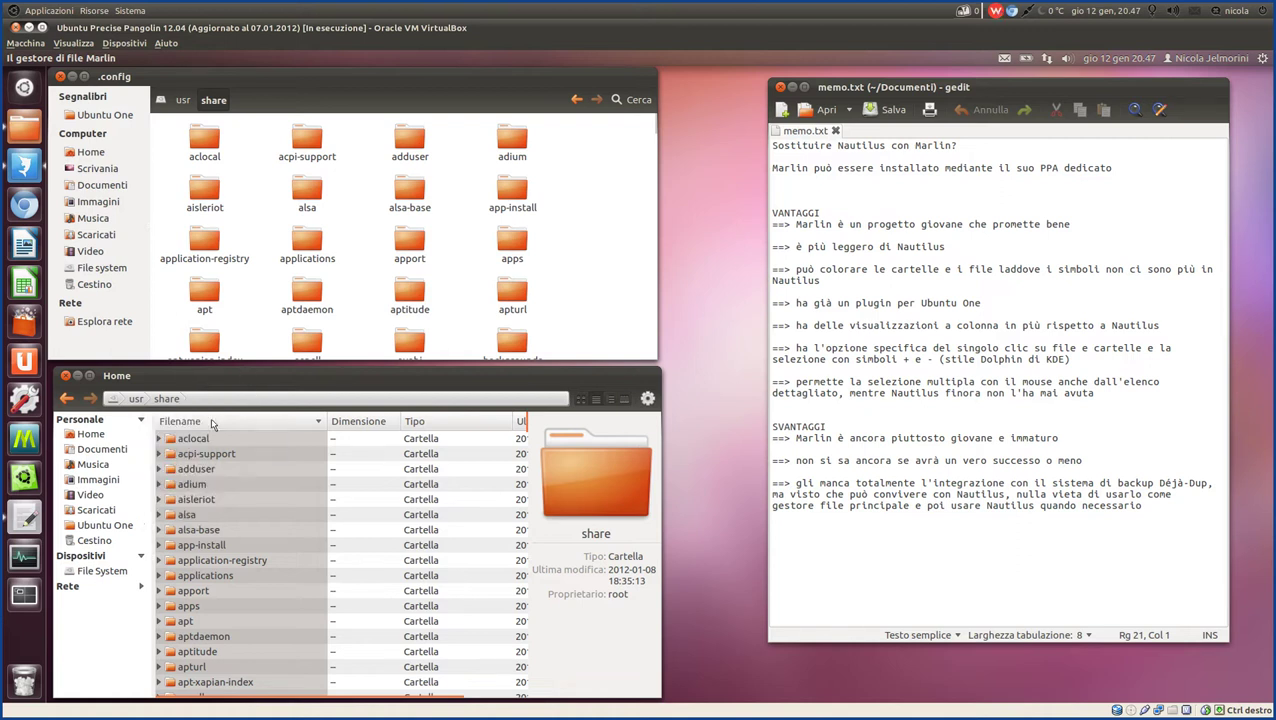
{"action": "left_click", "coordinate": [140, 399]}
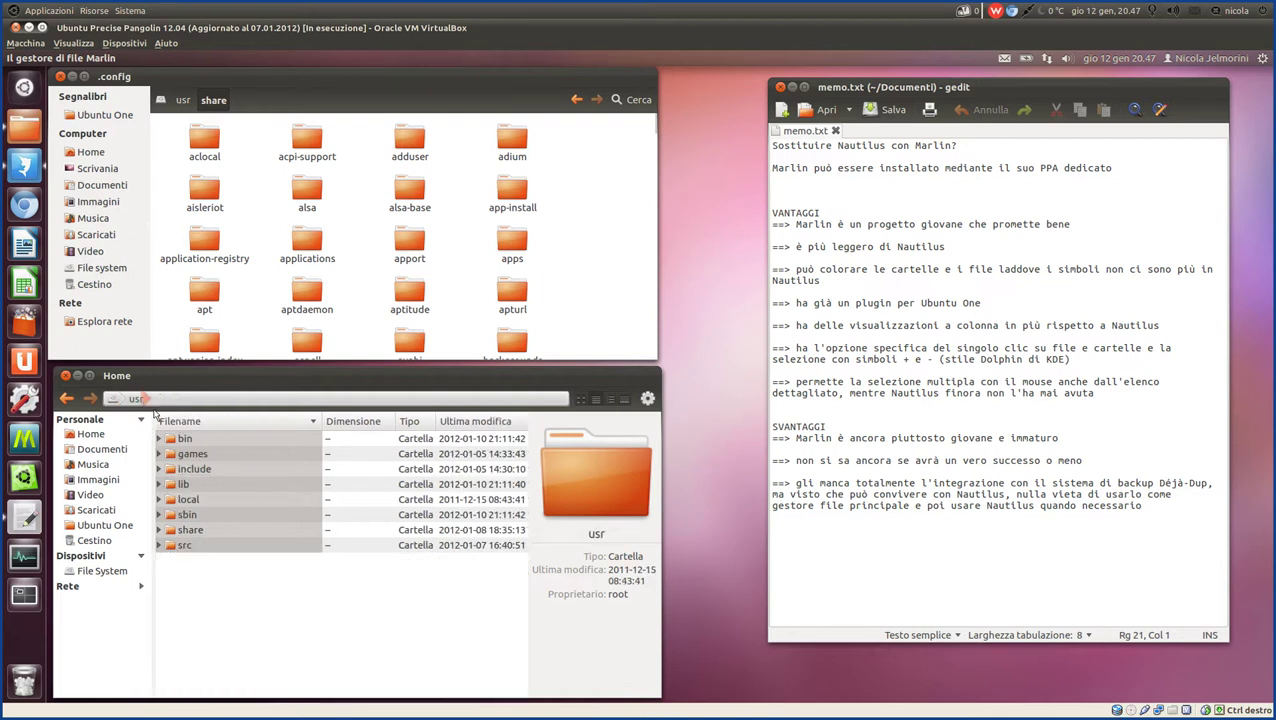
{"action": "double_click", "coordinate": [192, 532]}
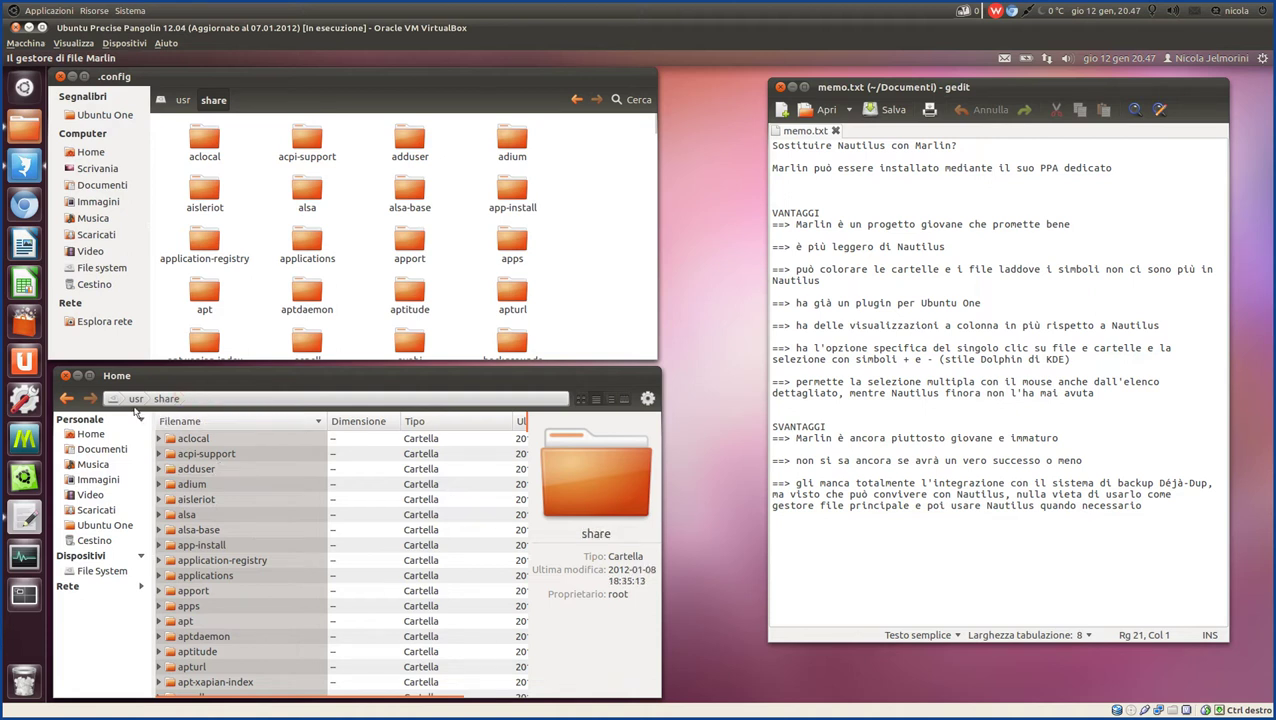
Switch Marlin from share to lib and back to share using the folder lists of the path bar entries.
{"action": "left_click", "coordinate": [168, 399]}
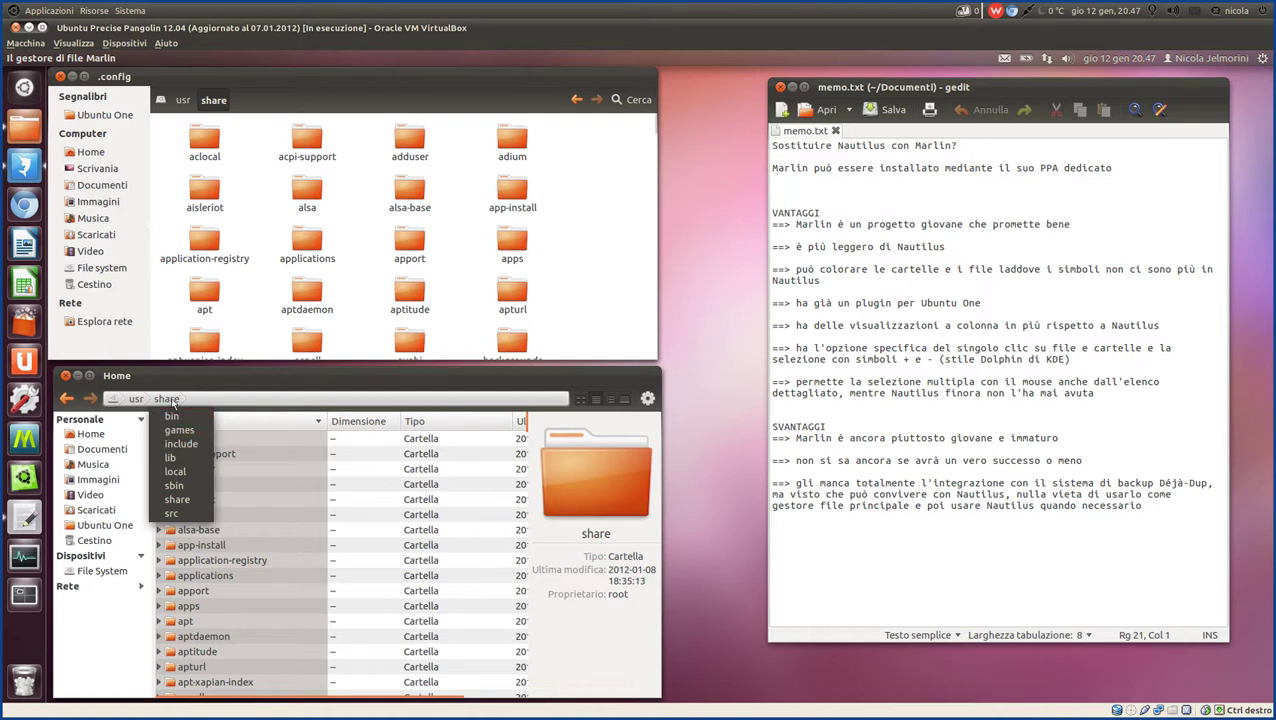
{"action": "left_click", "coordinate": [179, 459]}
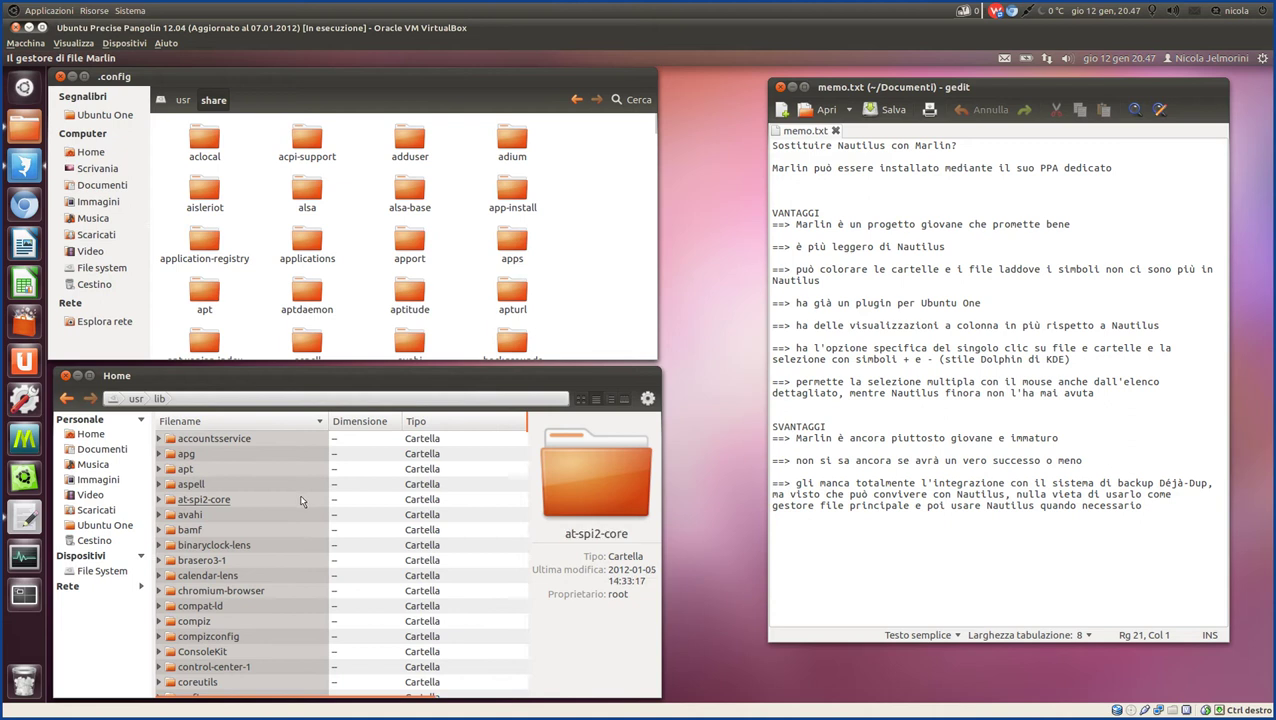
{"action": "left_click", "coordinate": [160, 399]}
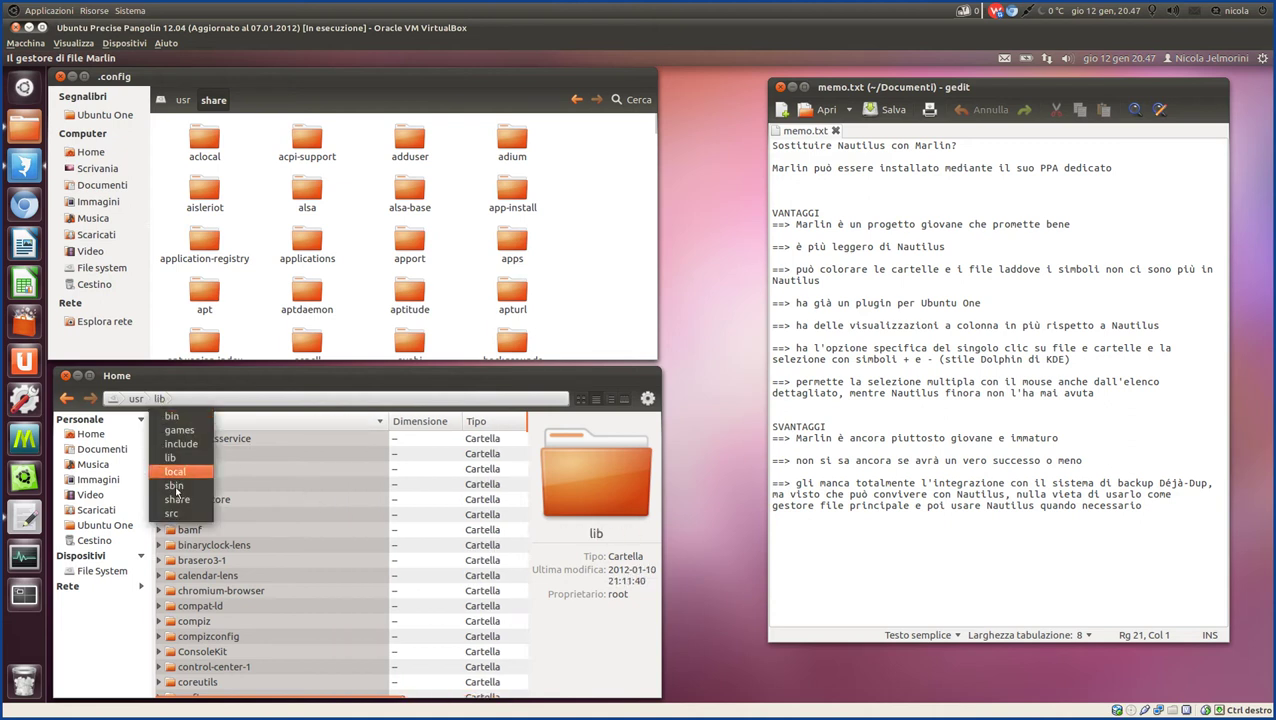
{"action": "left_click", "coordinate": [214, 425]}
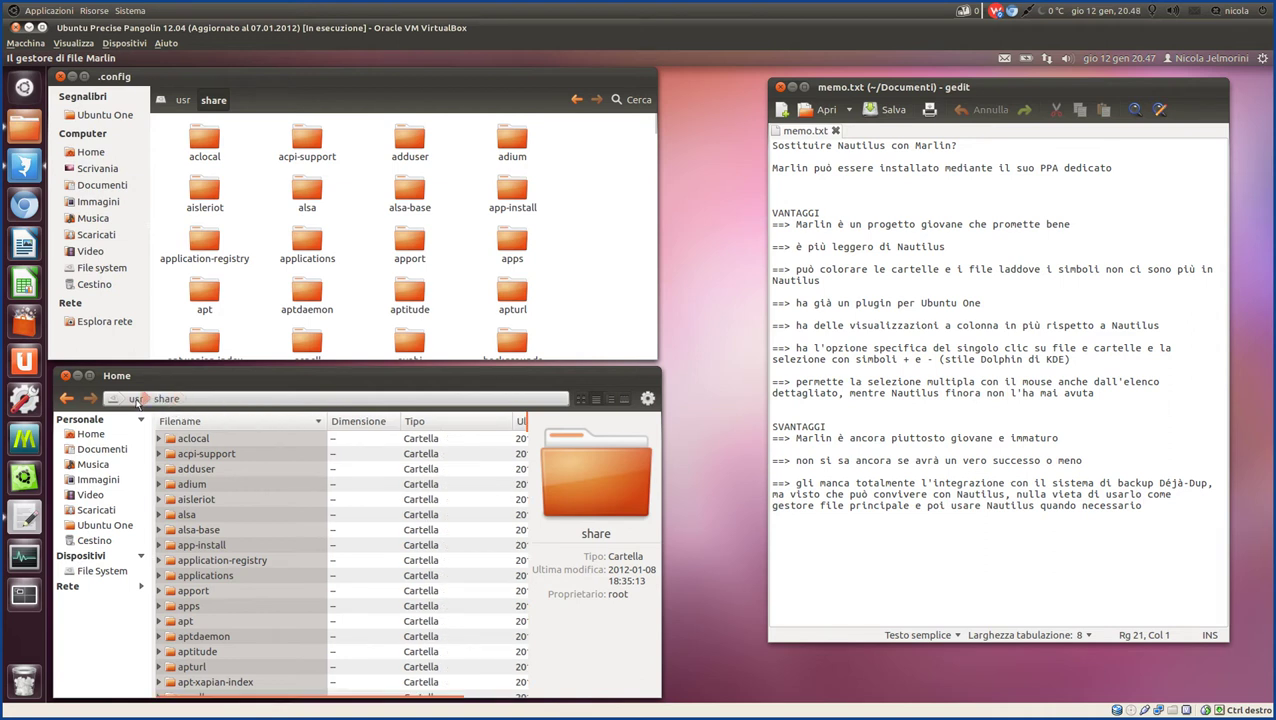
Switch Marlin to the media folder through the folder list of the usr entry in the path bar.
{"action": "left_click", "coordinate": [136, 399]}
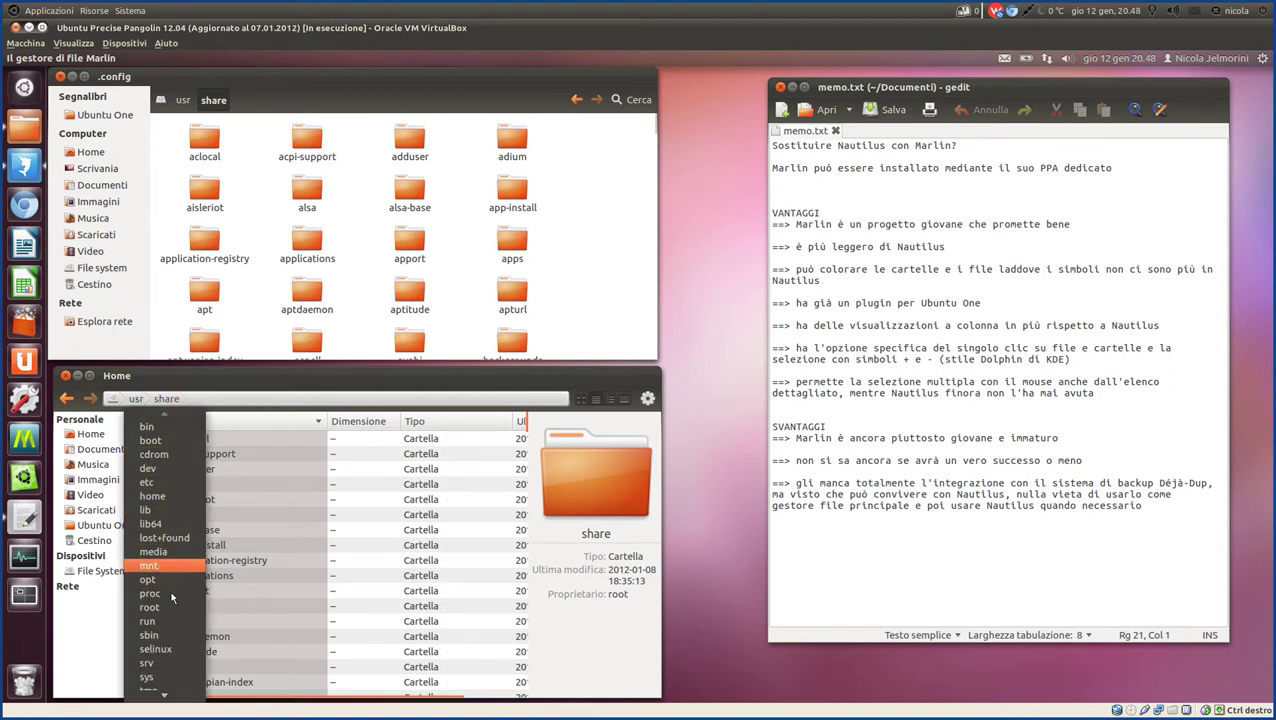
{"action": "mouse_move", "coordinate": [166, 705]}
{"action": "mouse_move", "coordinate": [173, 399]}
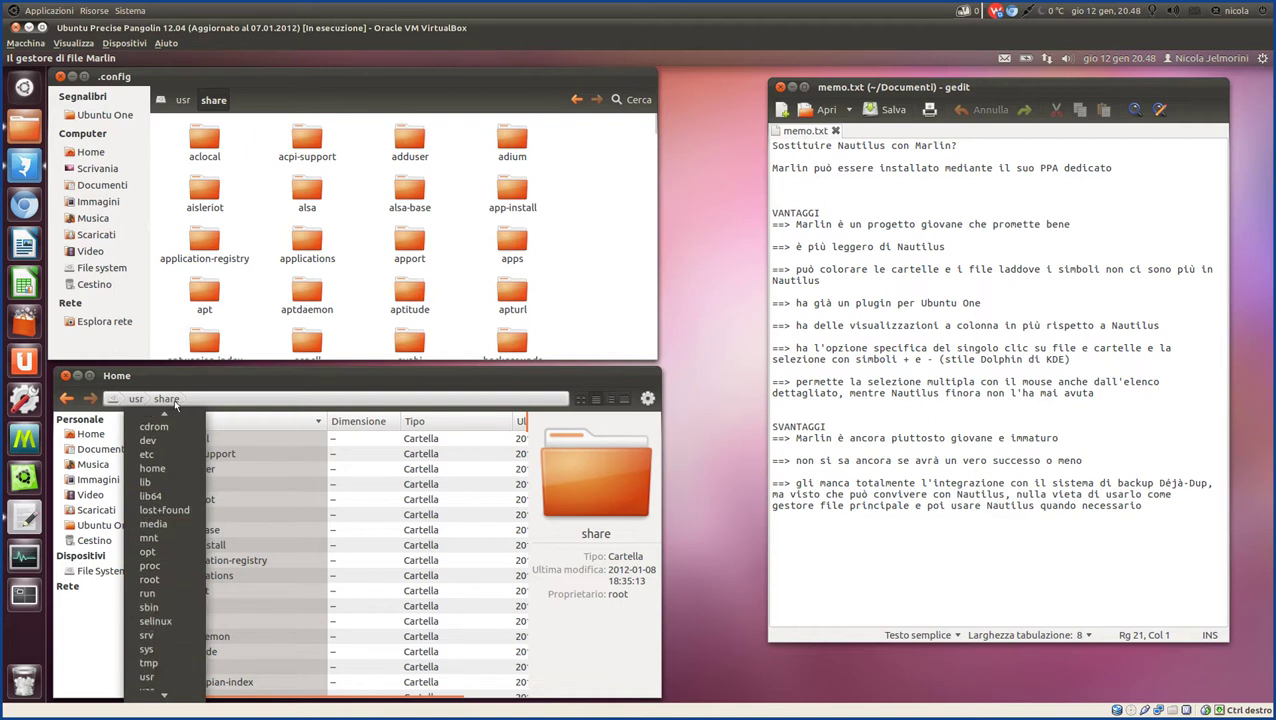
{"action": "left_click", "coordinate": [163, 553]}
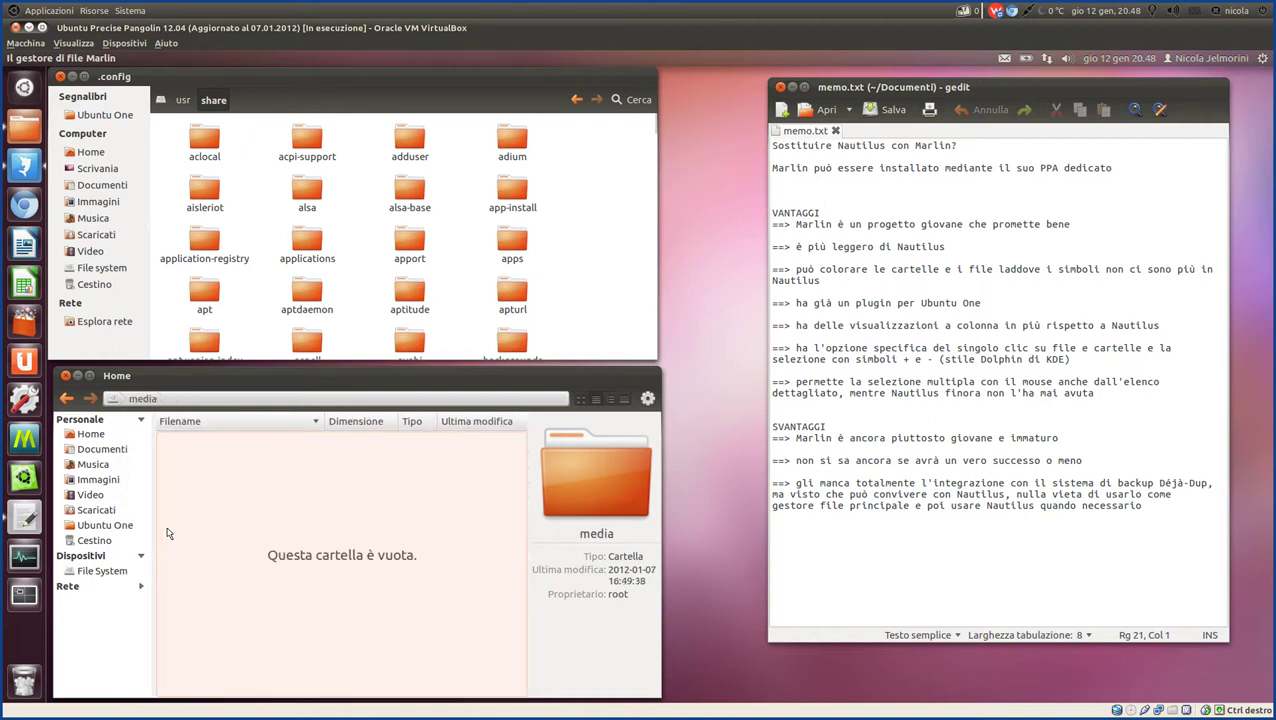
Switch Marlin from media to usr through the path bar's folder list, and open the share/alsa subfolder.
{"action": "left_click", "coordinate": [143, 399]}
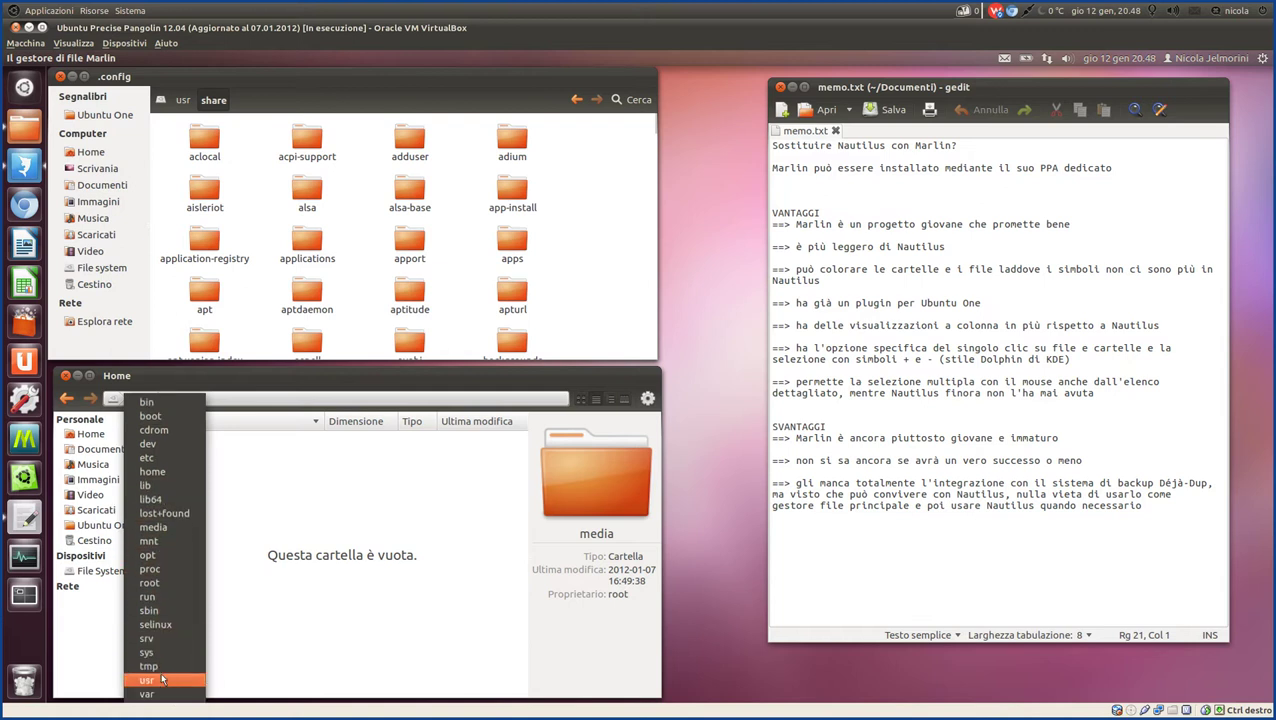
{"action": "left_click", "coordinate": [165, 681]}
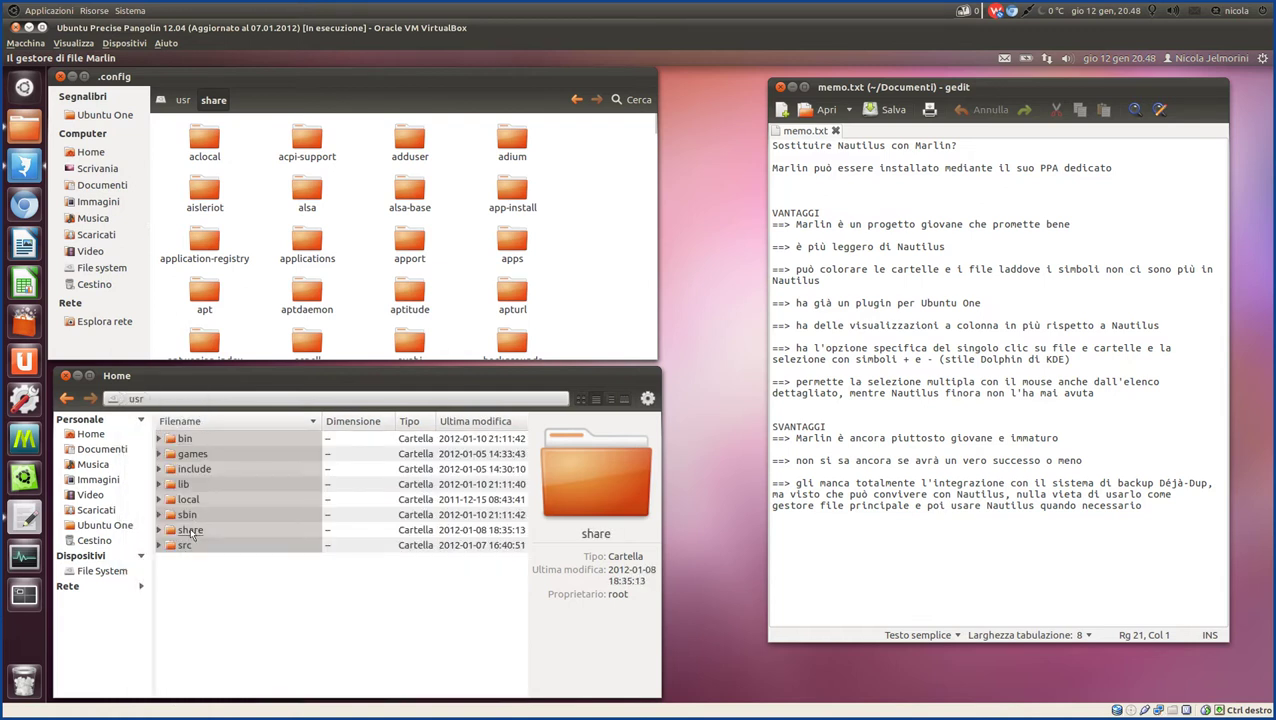
{"action": "double_click", "coordinate": [192, 530]}
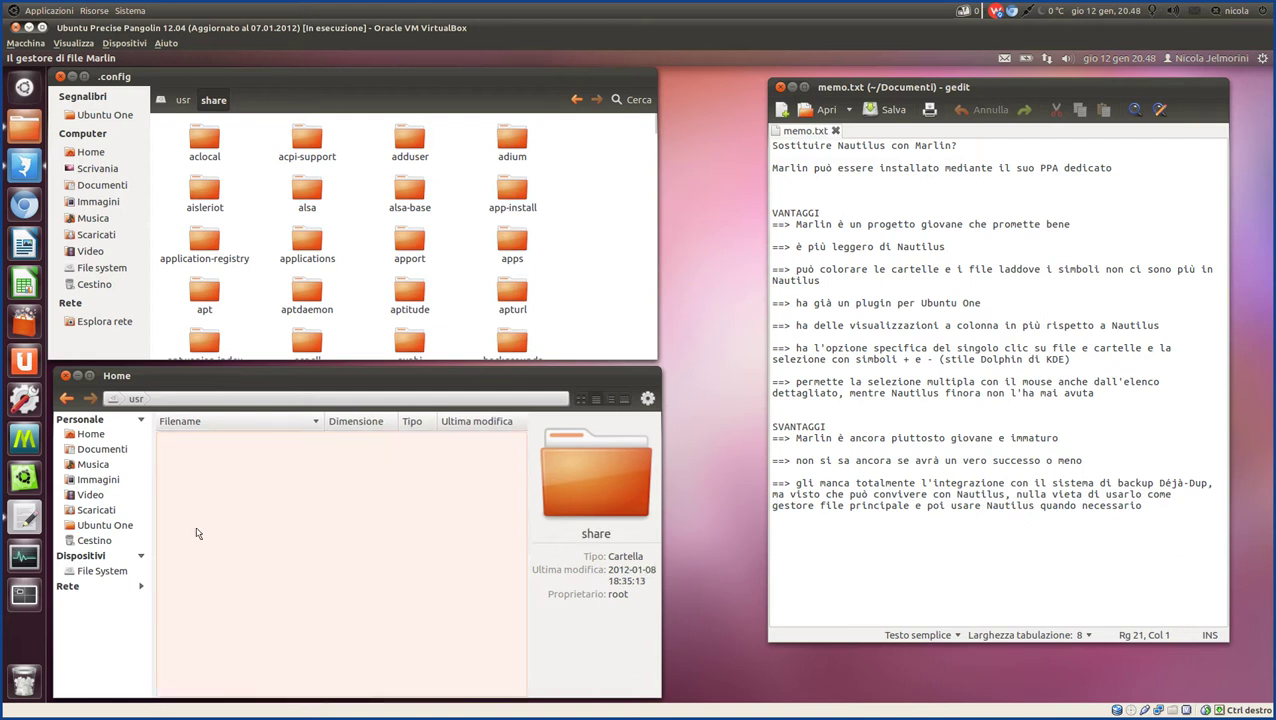
{"action": "double_click", "coordinate": [186, 514]}
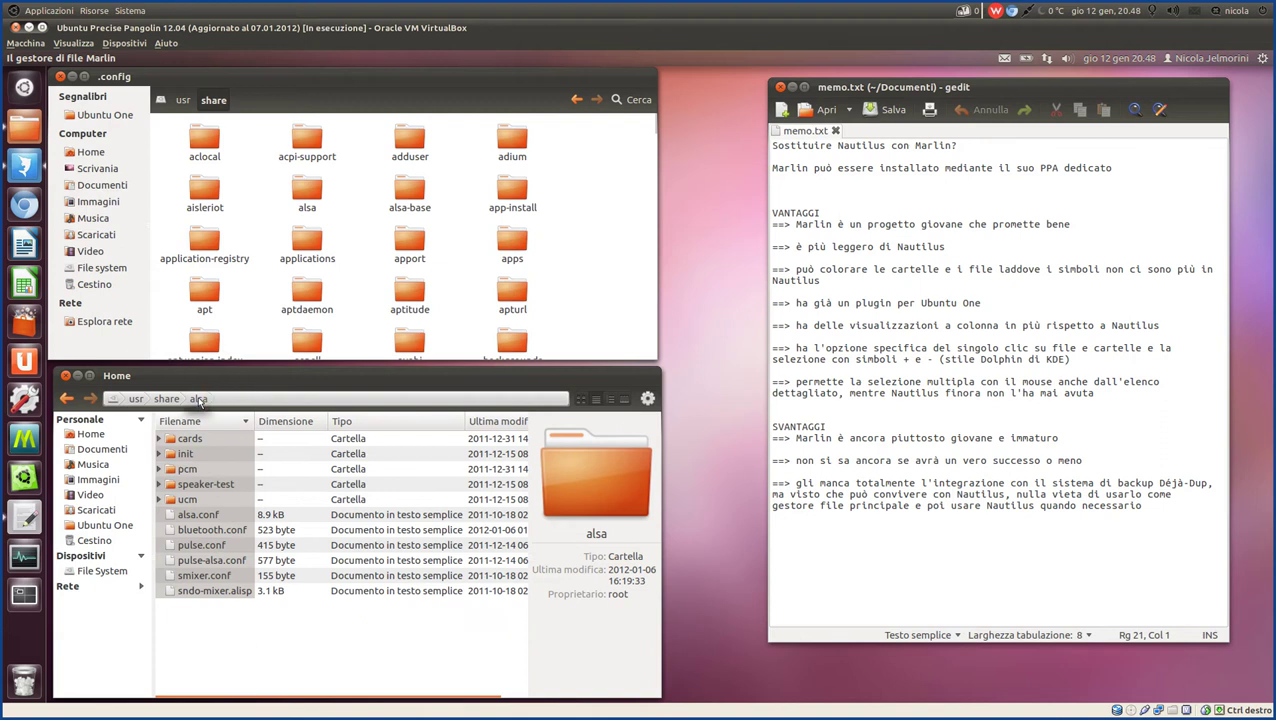
Switch Marlin from alsa to the cups folder through the folder list of the alsa path bar entry.
{"action": "left_click", "coordinate": [199, 399]}
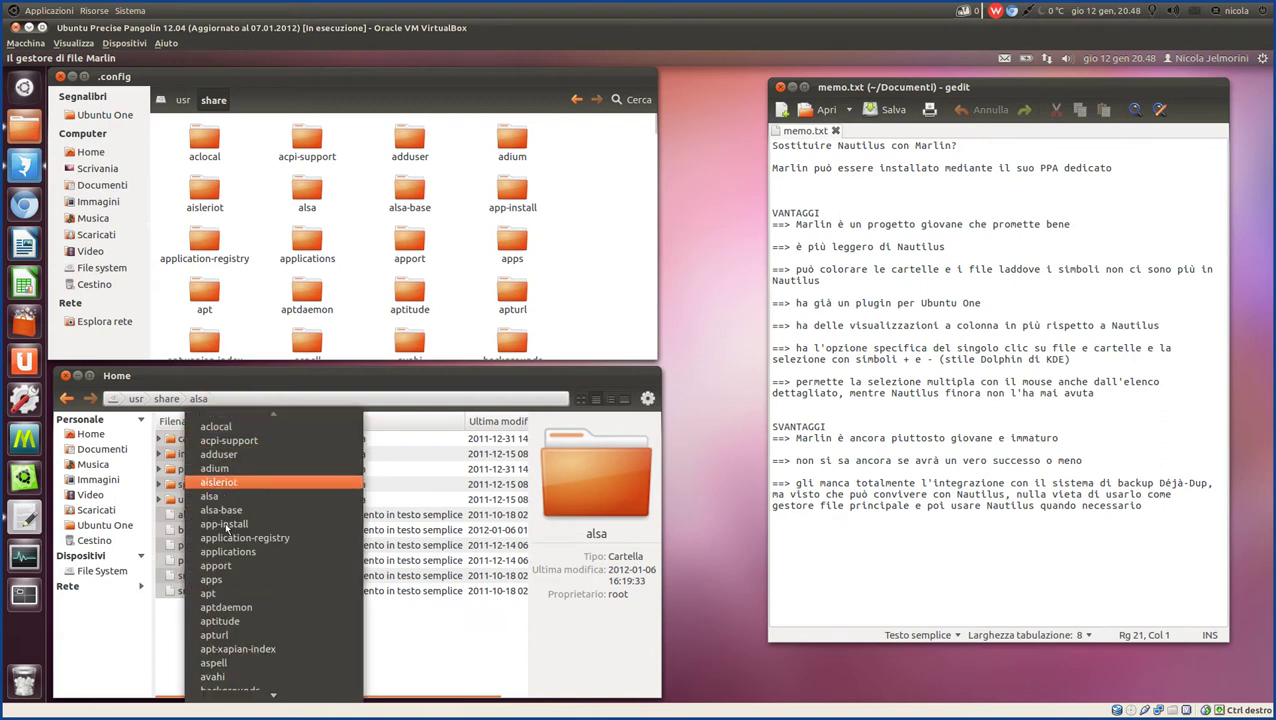
{"action": "mouse_move", "coordinate": [254, 705]}
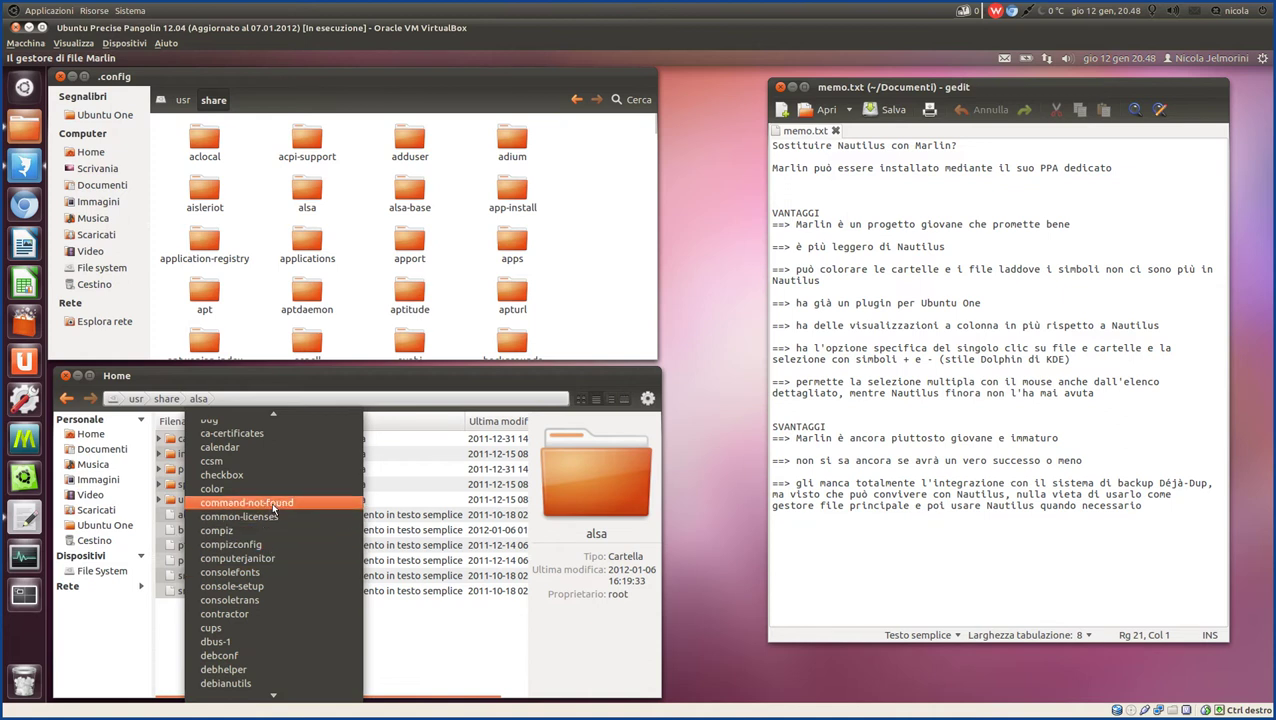
{"action": "left_click", "coordinate": [241, 627]}
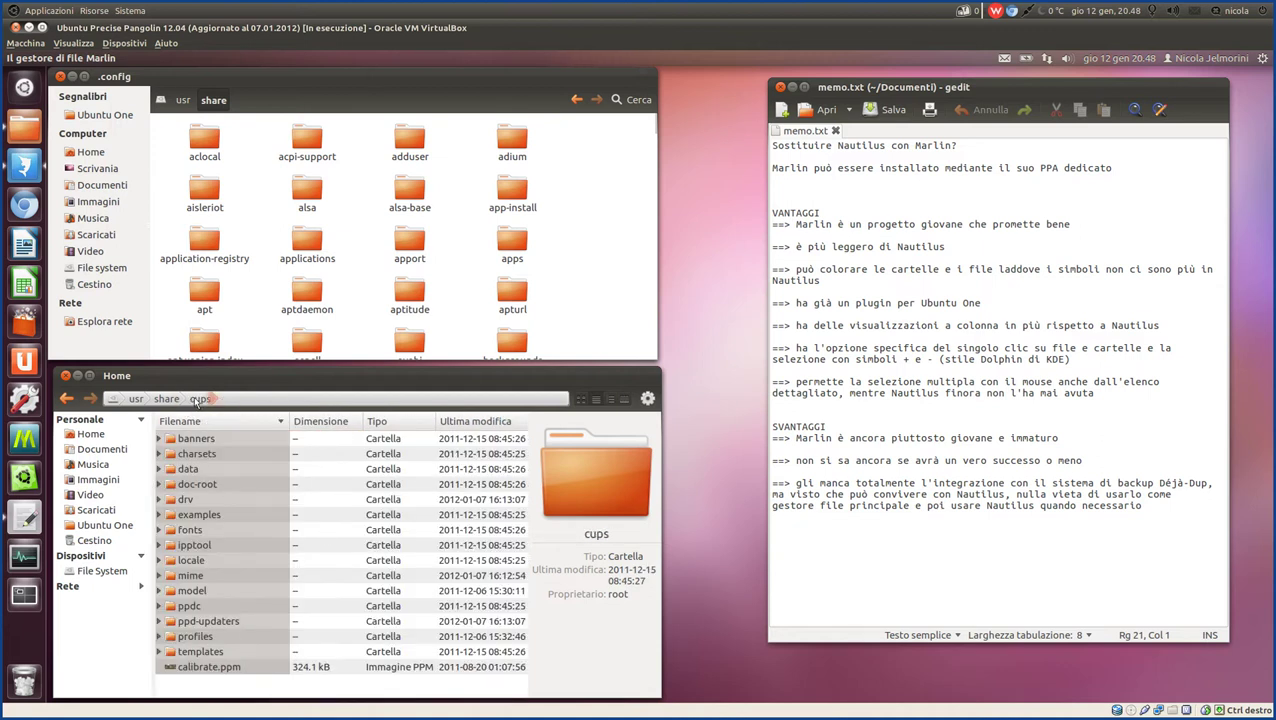
Examine the folder list of the cups path bar entry, and switch Marlin to usr/games through the share entry's list.
{"action": "left_click", "coordinate": [197, 400]}
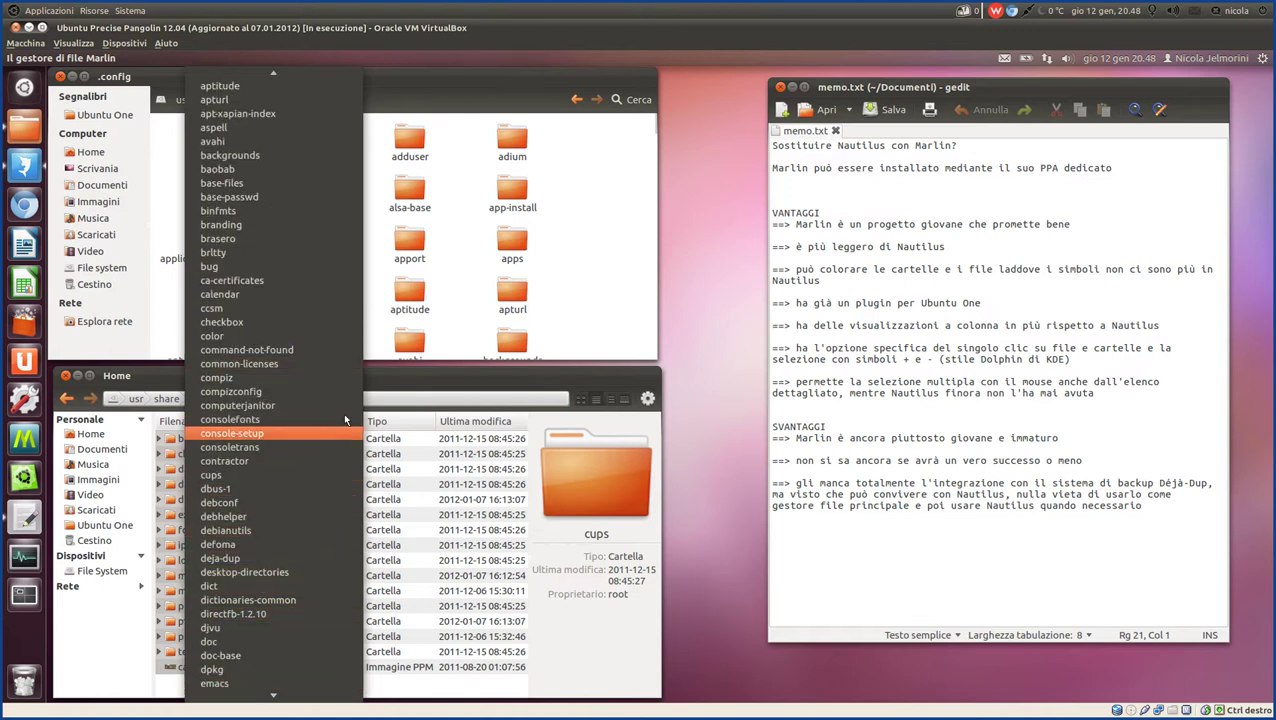
{"action": "left_click", "coordinate": [435, 370]}
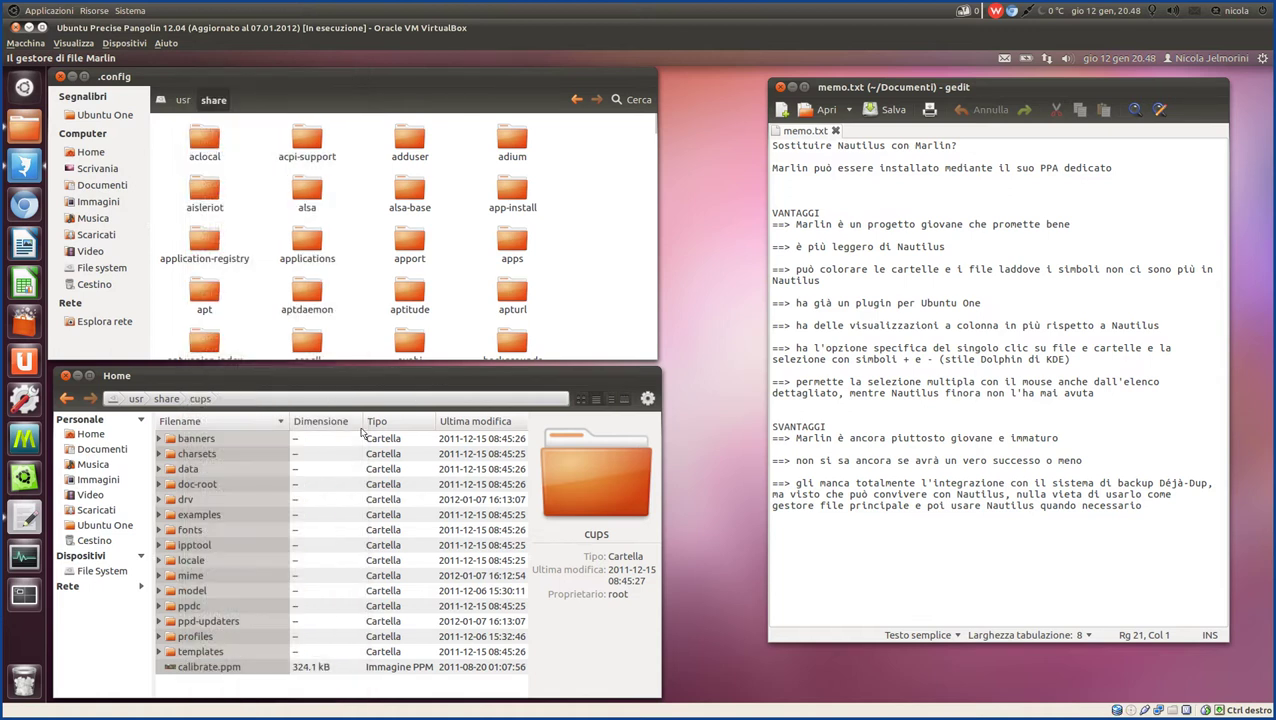
{"action": "left_click", "coordinate": [157, 399]}
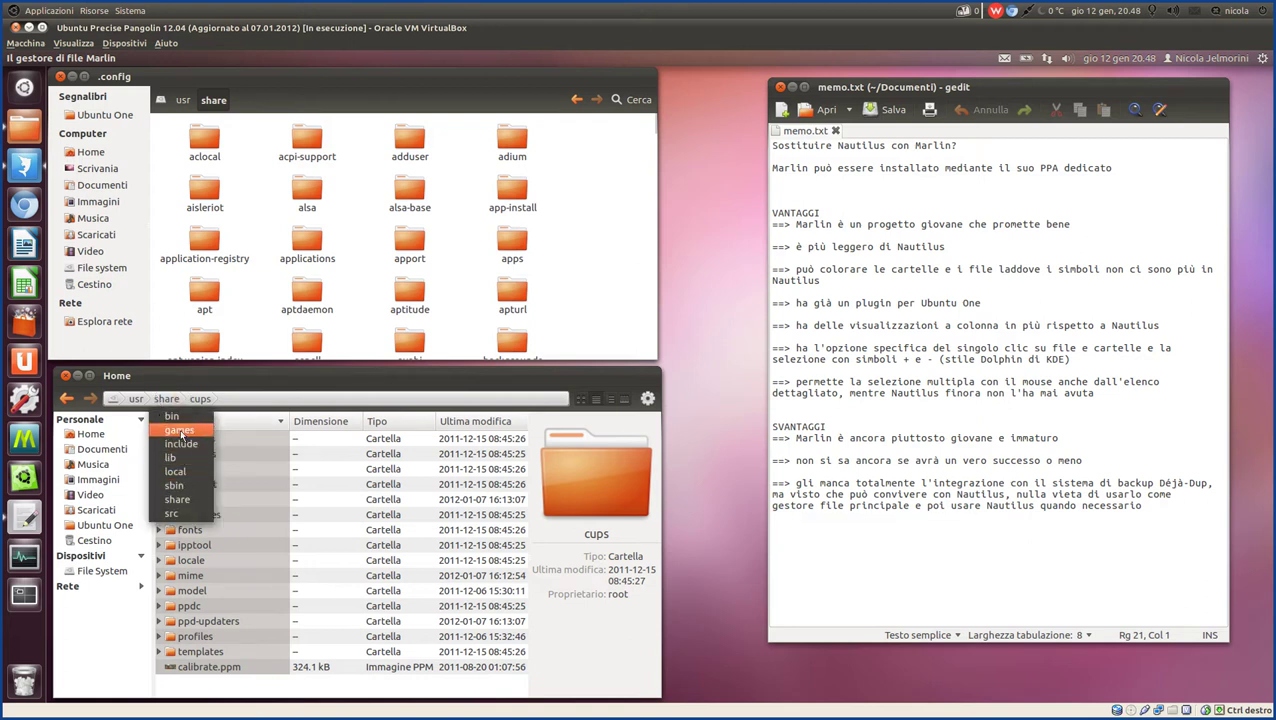
{"action": "left_click", "coordinate": [180, 433]}
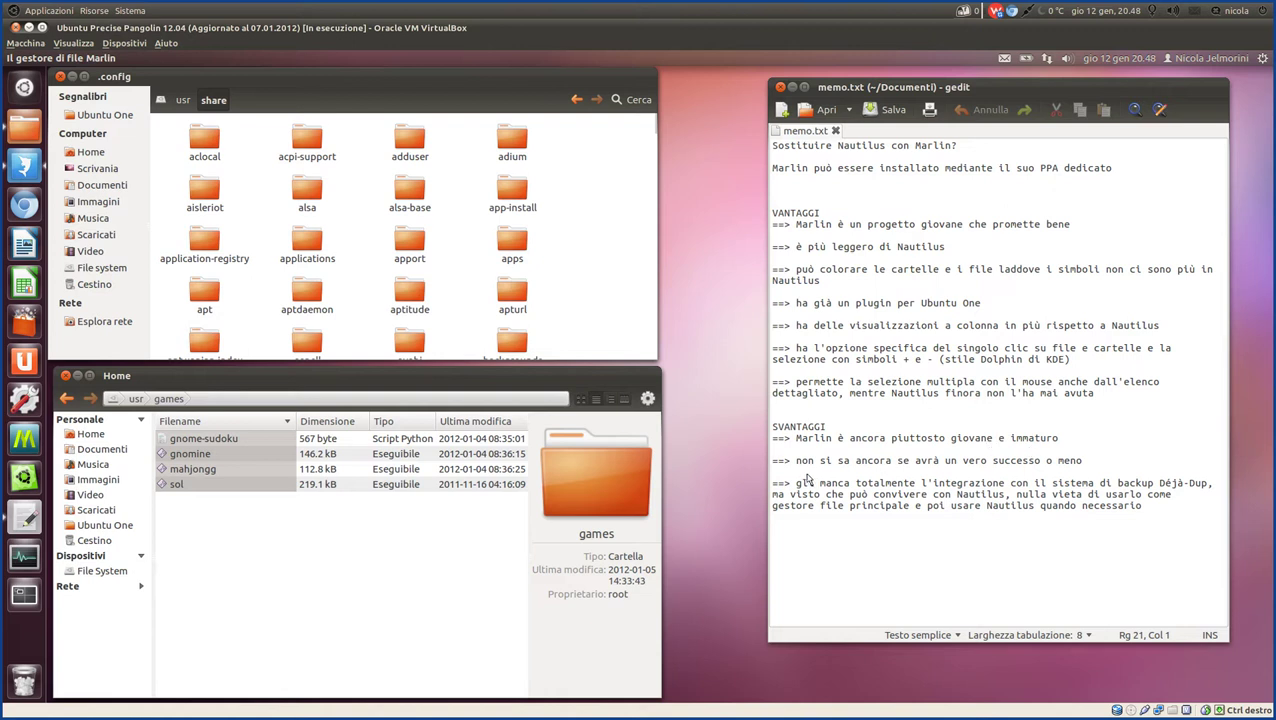
Review Marlin's preferences for behaviour, display and extensions, and close them.
{"action": "left_click", "coordinate": [648, 399]}
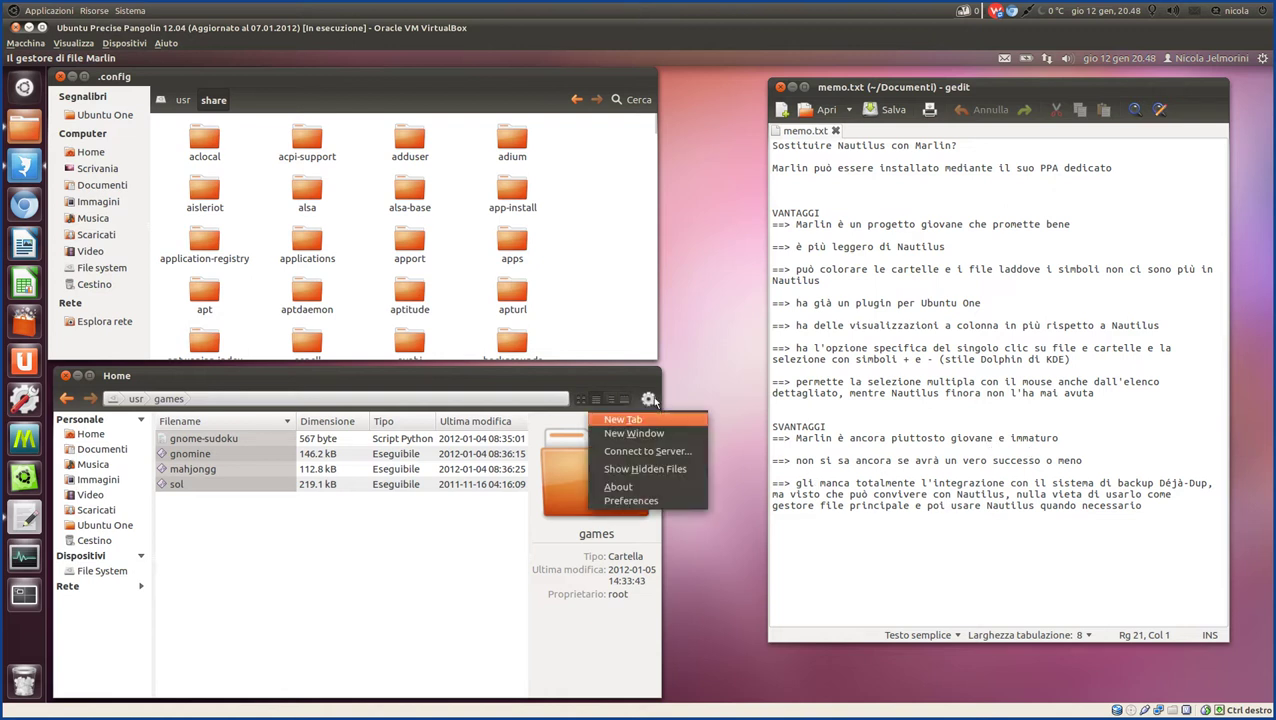
{"action": "left_click", "coordinate": [640, 502]}
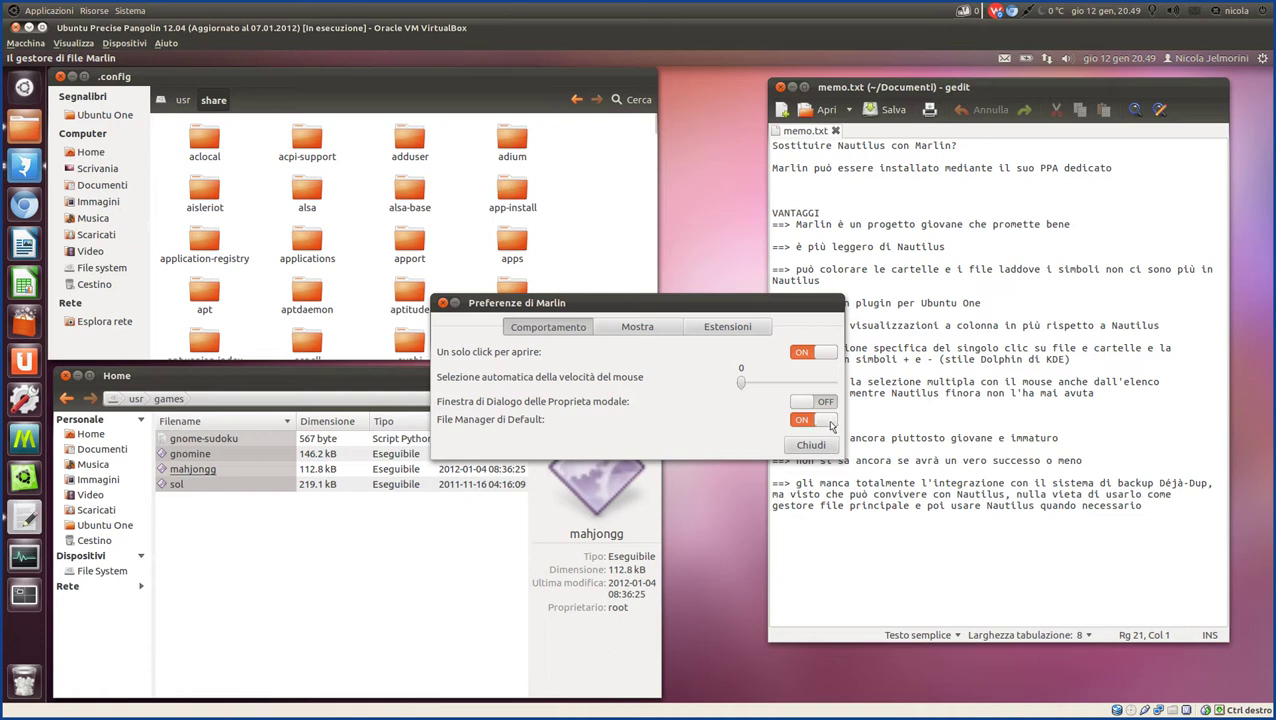
{"action": "left_click", "coordinate": [638, 328]}
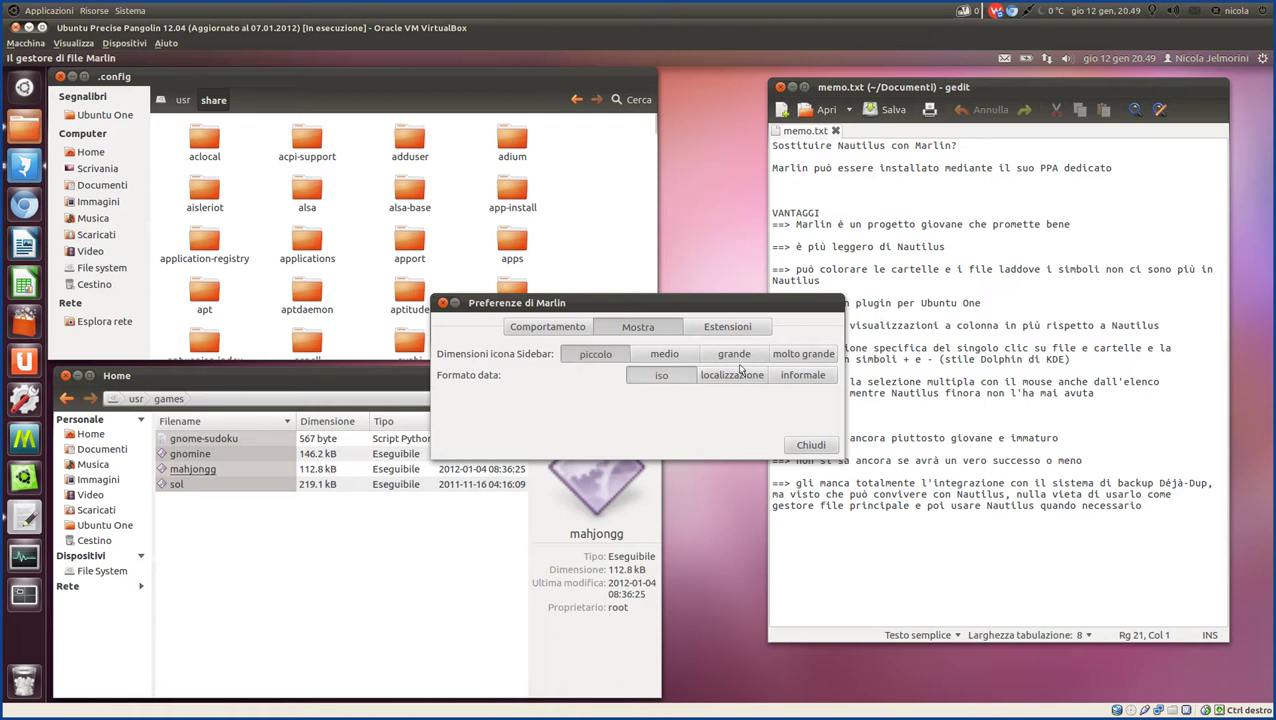
{"action": "left_click", "coordinate": [708, 328]}
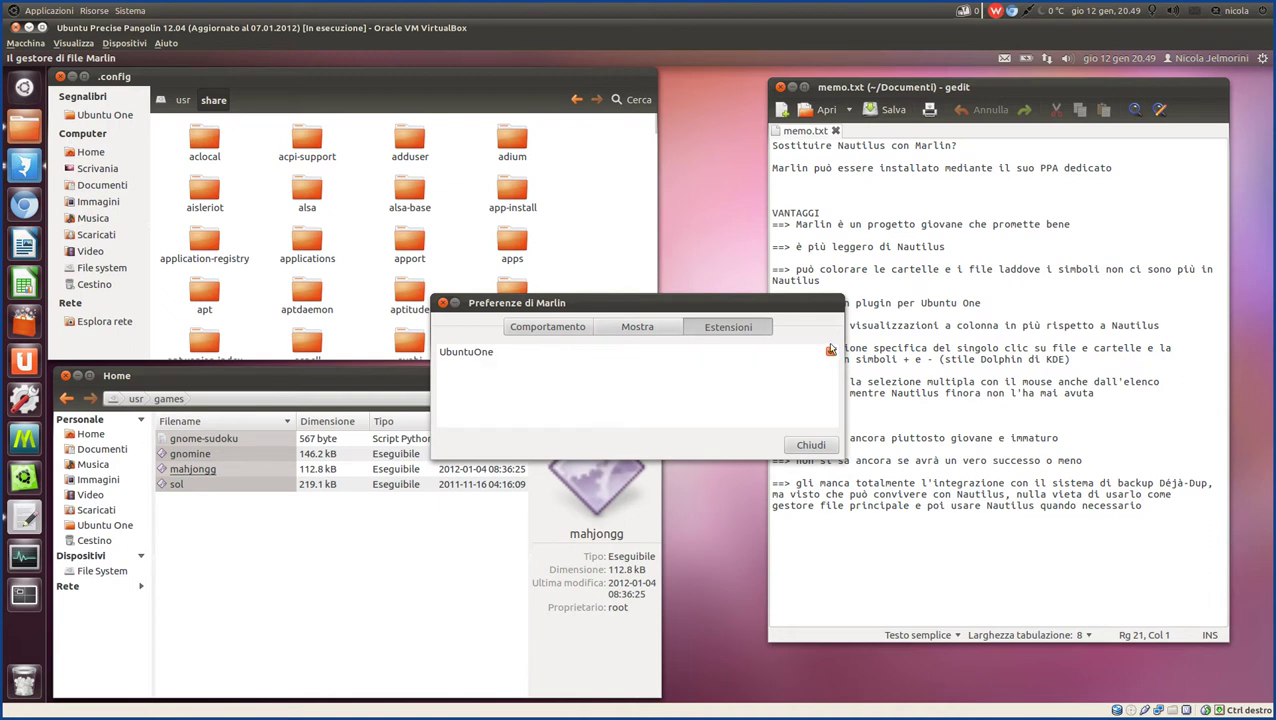
{"action": "left_click", "coordinate": [815, 446]}
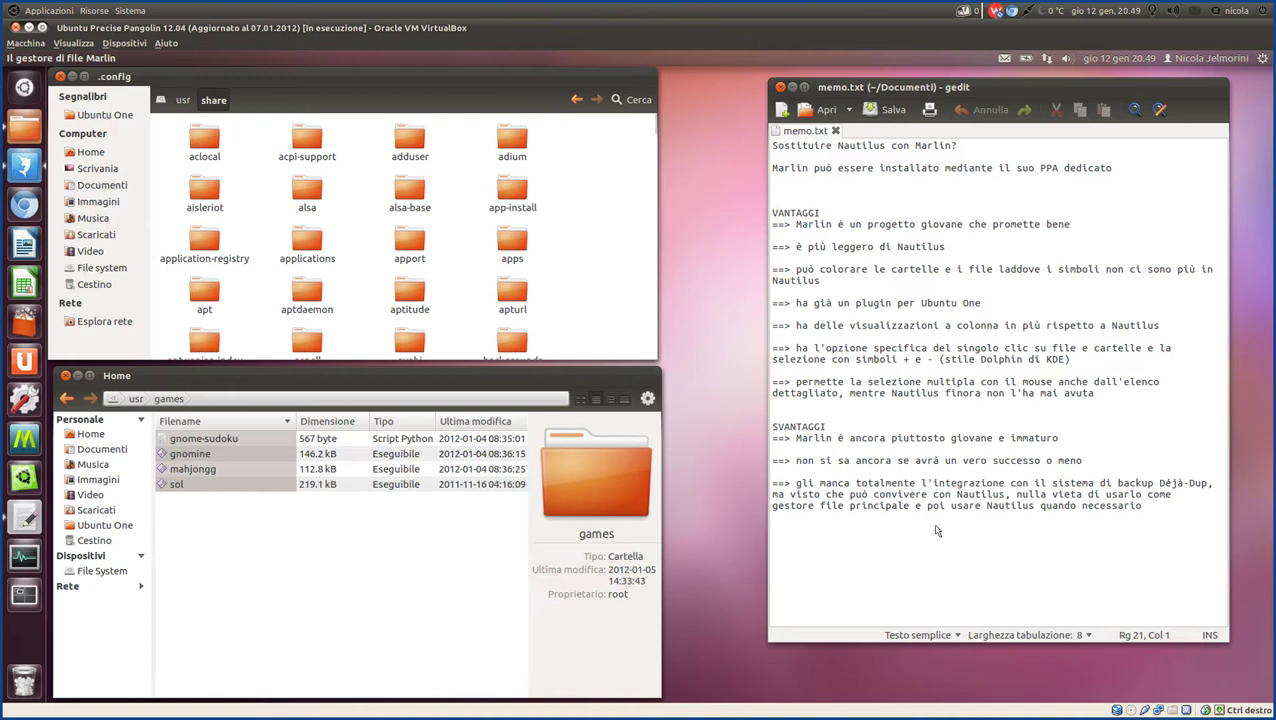
Highlight the memo.txt line about Marlin being young and immature, and open the Ubuntu One folder from Home in Marlin.
{"action": "left_click_drag", "start_coordinate": [1072, 440], "coordinate": [770, 445]}
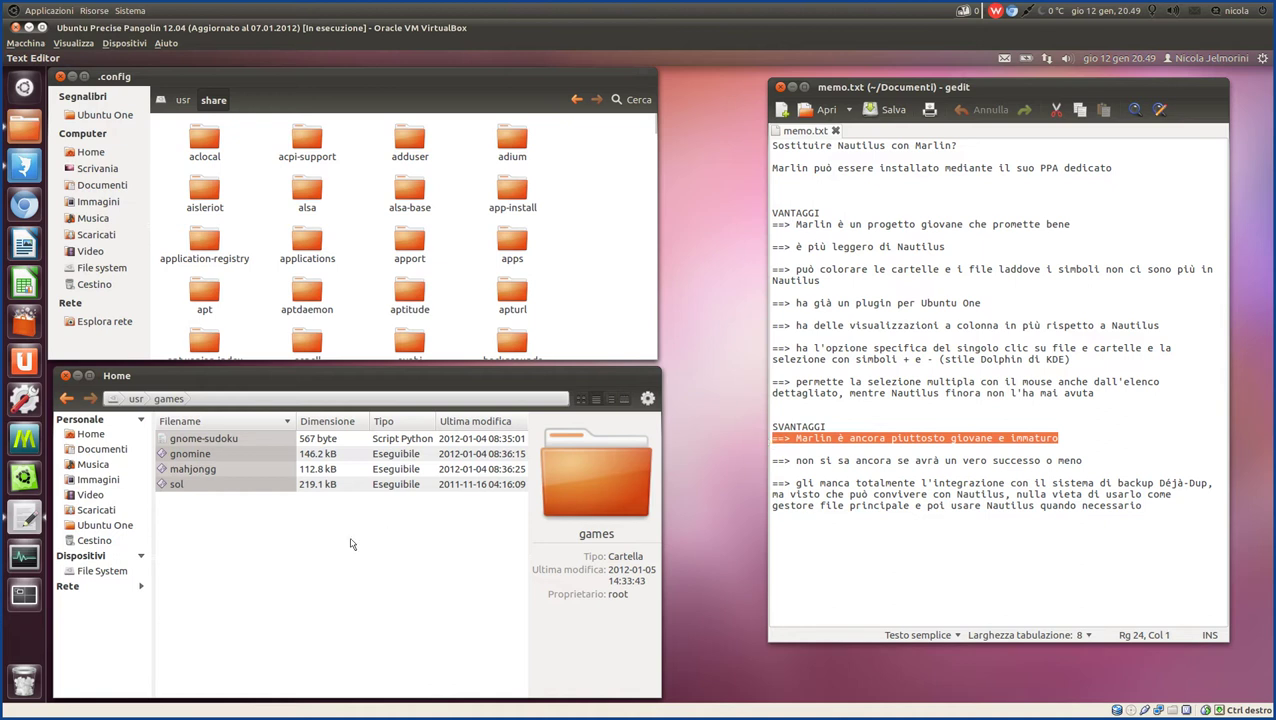
{"action": "left_click", "coordinate": [86, 440]}
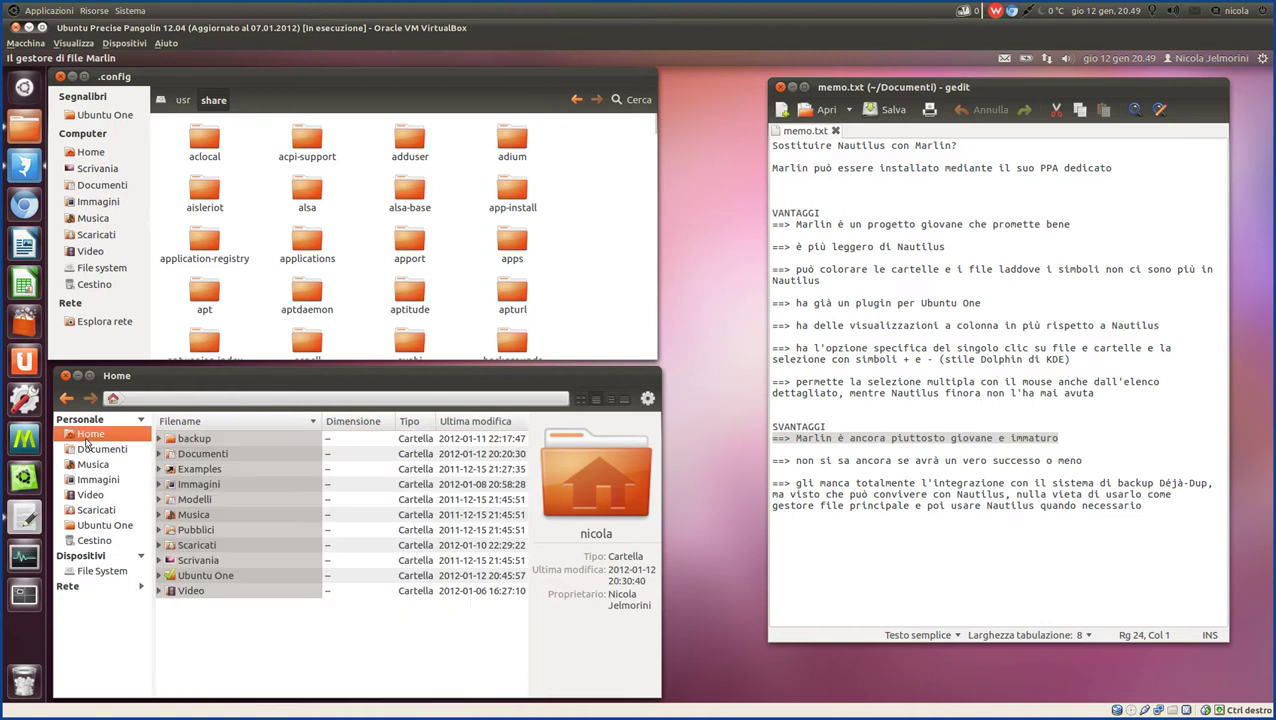
{"action": "double_click", "coordinate": [205, 577]}
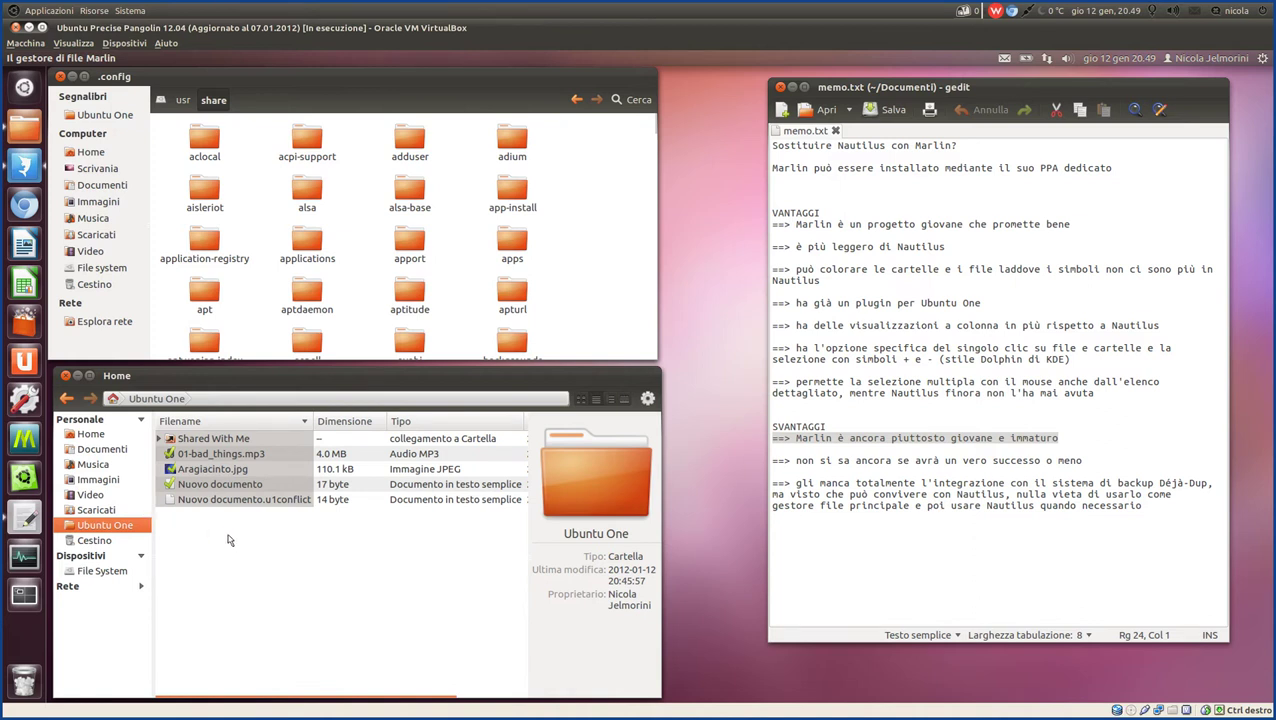
Show the Ubuntu One folder as icons in Marlin, and return to the Home folder.
{"action": "left_click", "coordinate": [581, 400]}
{"action": "mouse_move", "coordinate": [357, 446]}
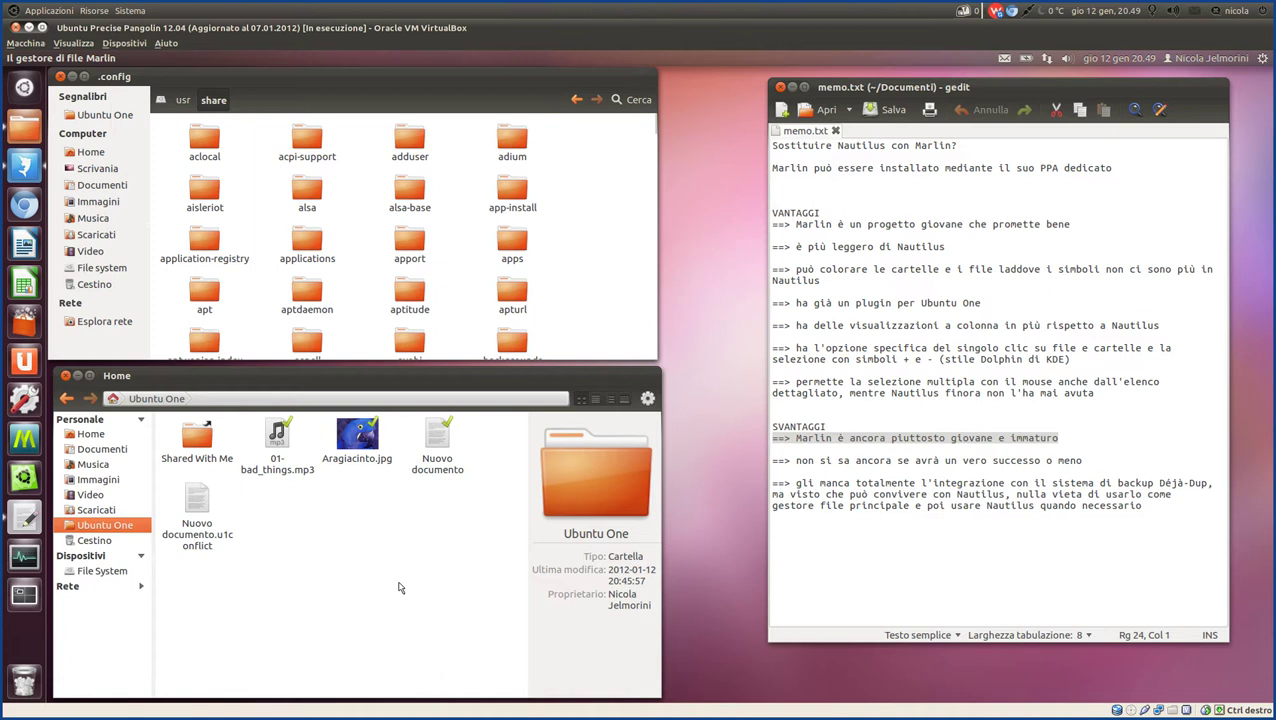
{"action": "mouse_move", "coordinate": [173, 428]}
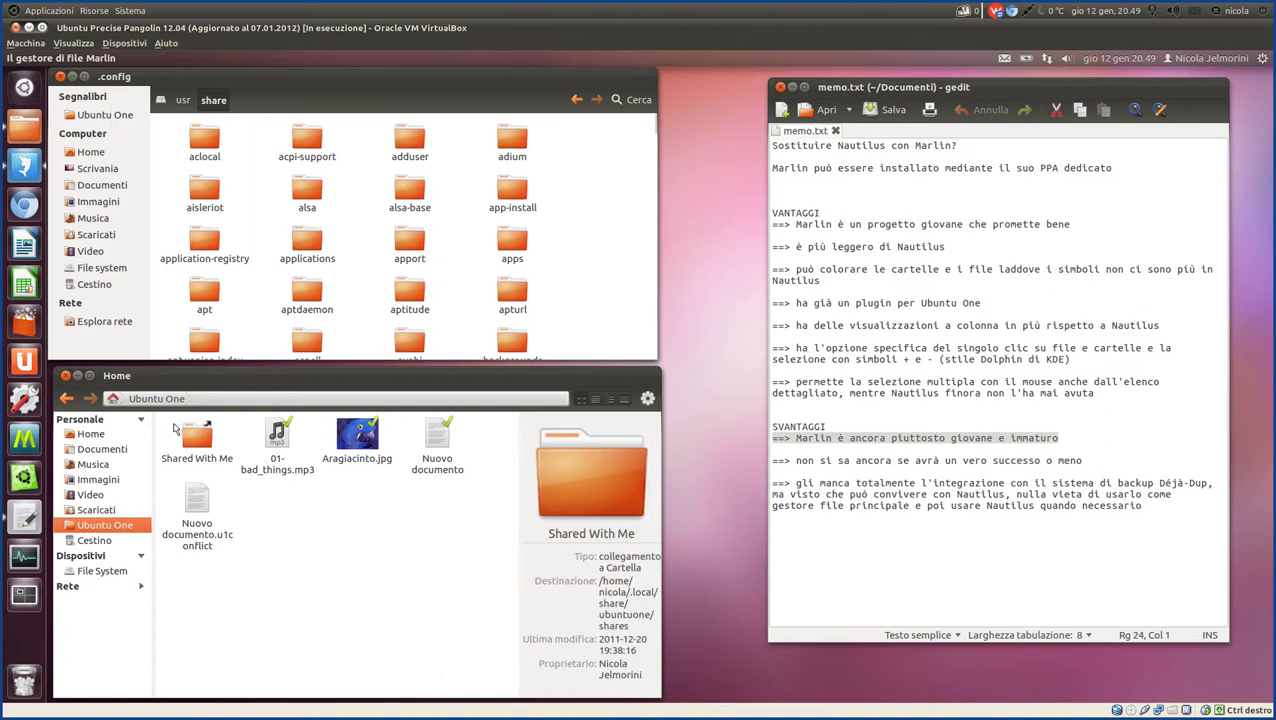
{"action": "left_click", "coordinate": [116, 399]}
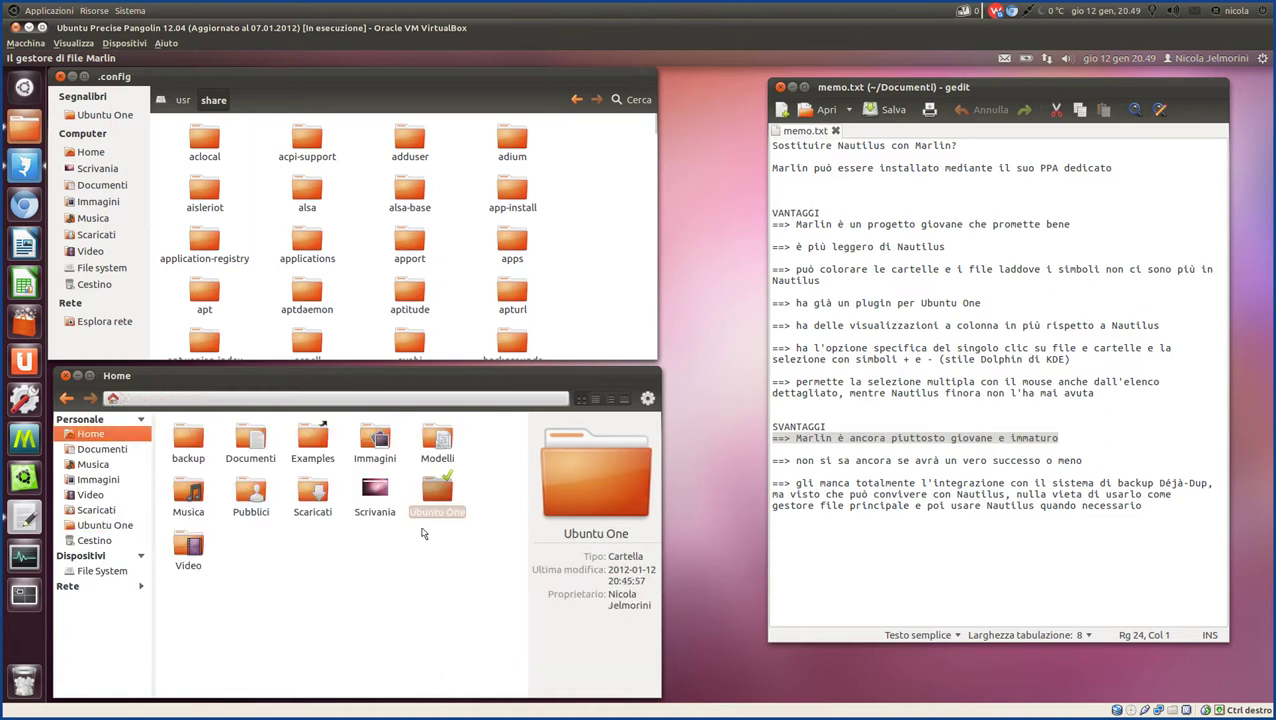
{"action": "left_click", "coordinate": [443, 556]}
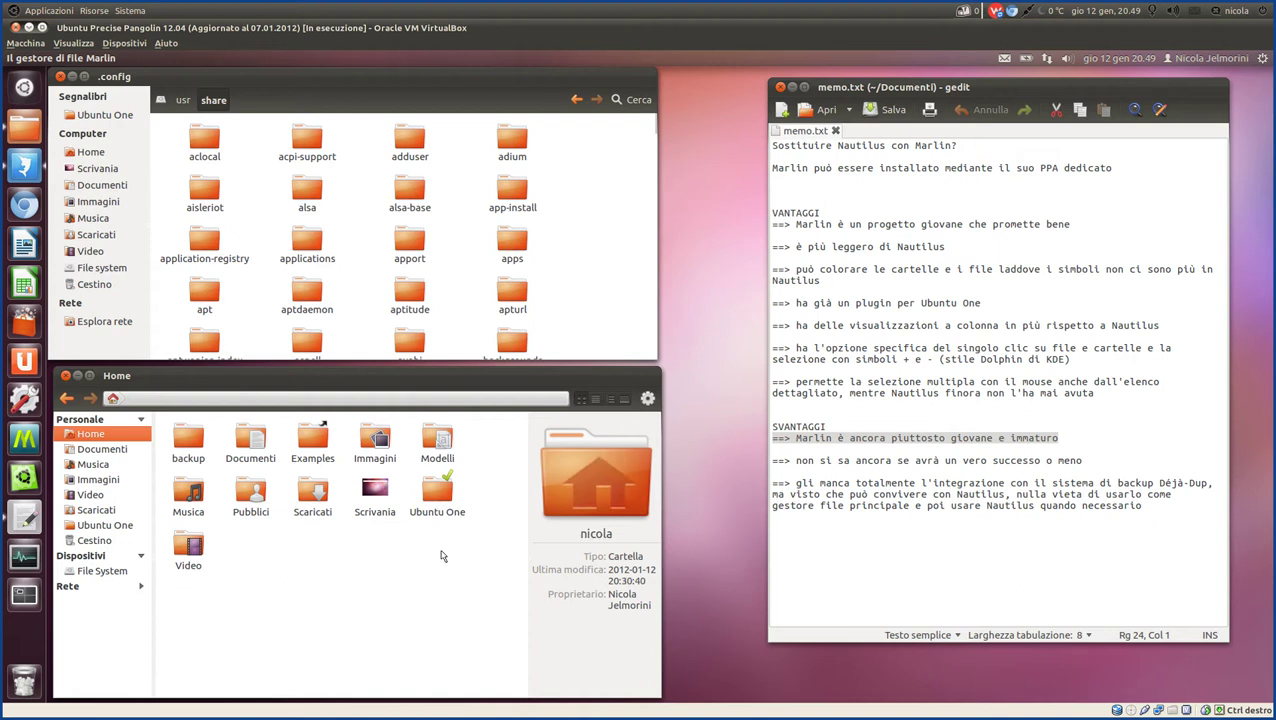
Highlight the memo.txt line saying it is unknown whether Marlin will have real success.
{"action": "left_click", "coordinate": [1108, 464]}
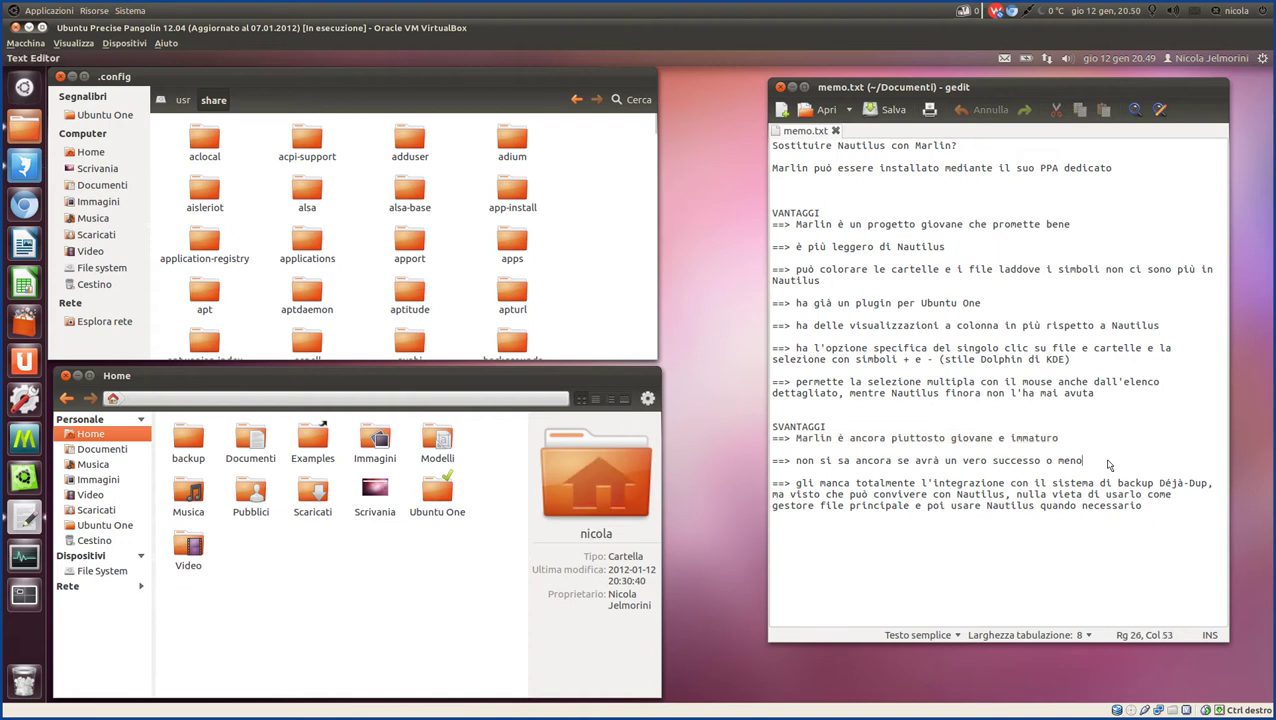
{"action": "left_click_drag", "start_coordinate": [1108, 464], "coordinate": [771, 466]}
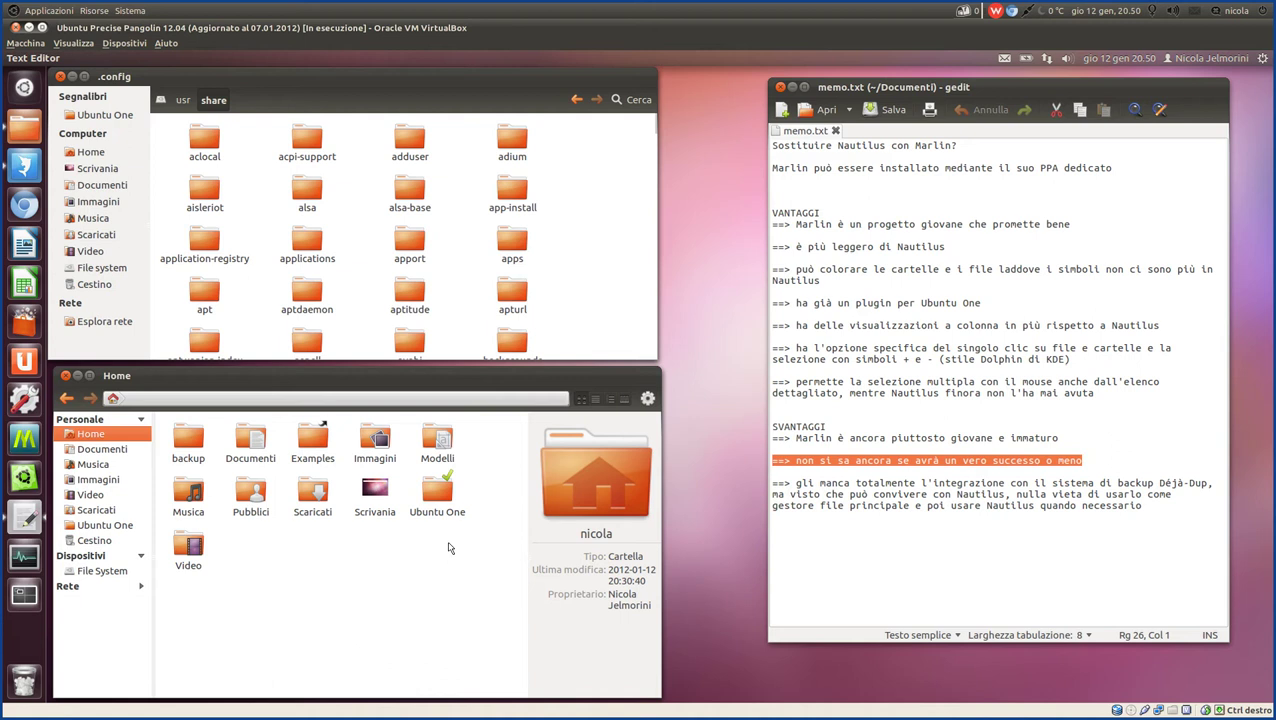
{"action": "left_click_drag", "start_coordinate": [391, 376], "coordinate": [389, 376]}
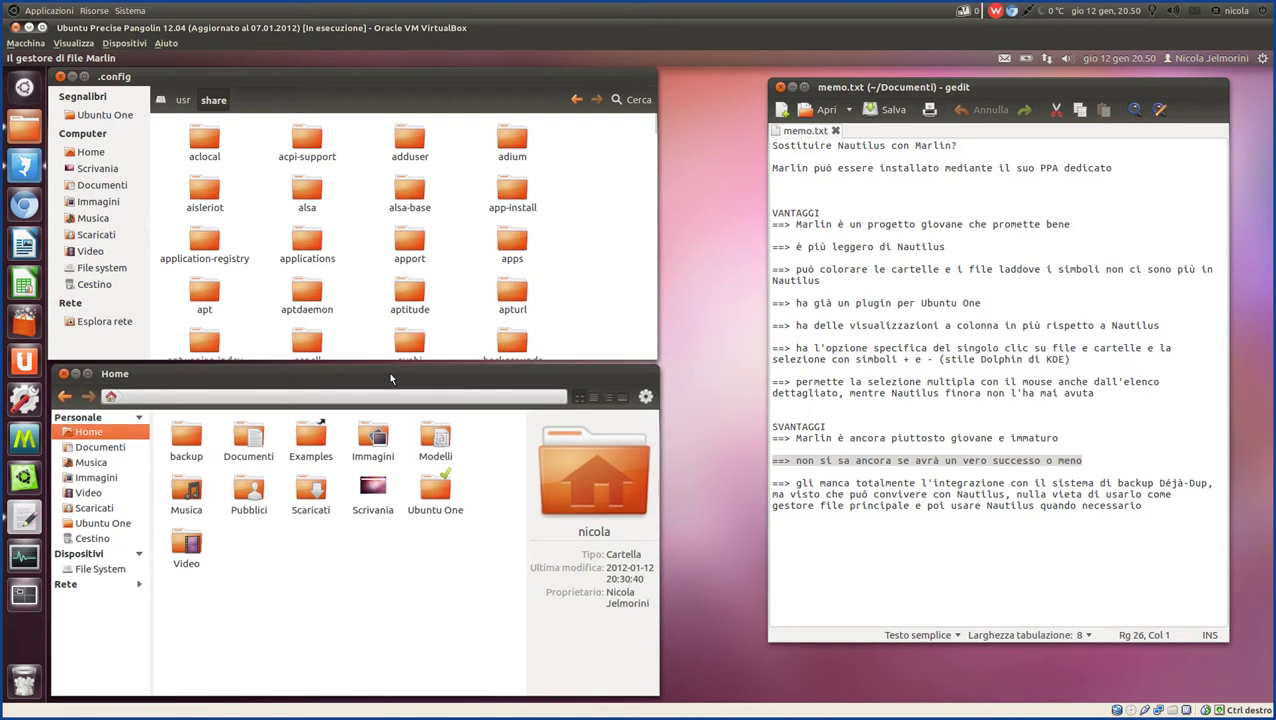
{"action": "mouse_move", "coordinate": [432, 497]}
{"action": "left_click", "coordinate": [1100, 466]}
{"action": "left_click_drag", "start_coordinate": [922, 465], "coordinate": [768, 463]}
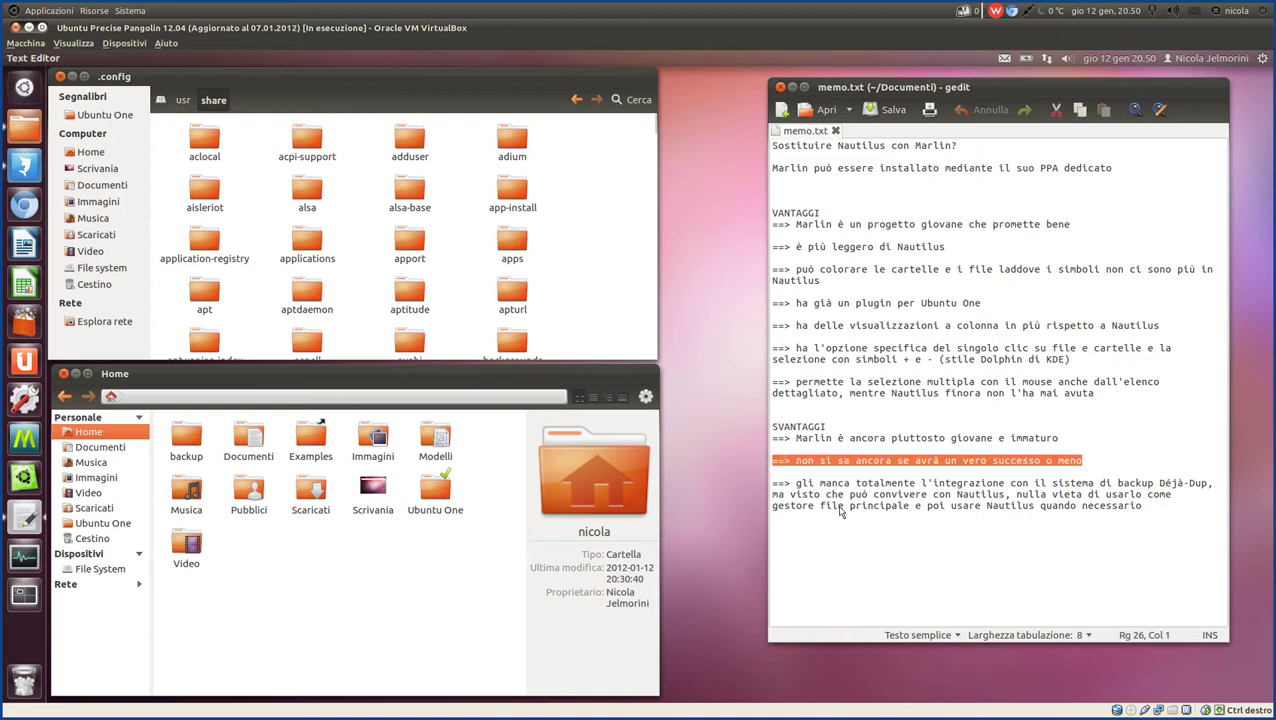
Highlight the memo.txt paragraph about Marlin's missing Déjà-Dup integration, and open the Home folder in Nautilus.
{"action": "left_click", "coordinate": [865, 527]}
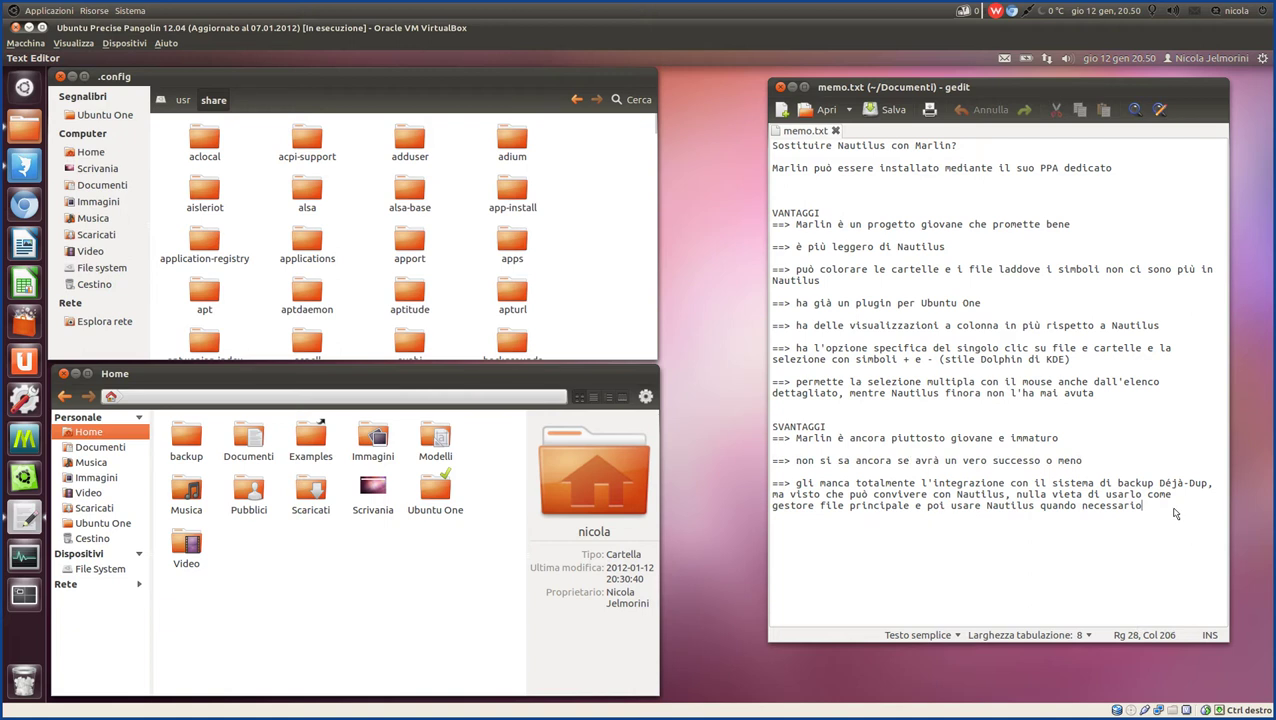
{"action": "left_click_drag", "start_coordinate": [1176, 513], "coordinate": [754, 486]}
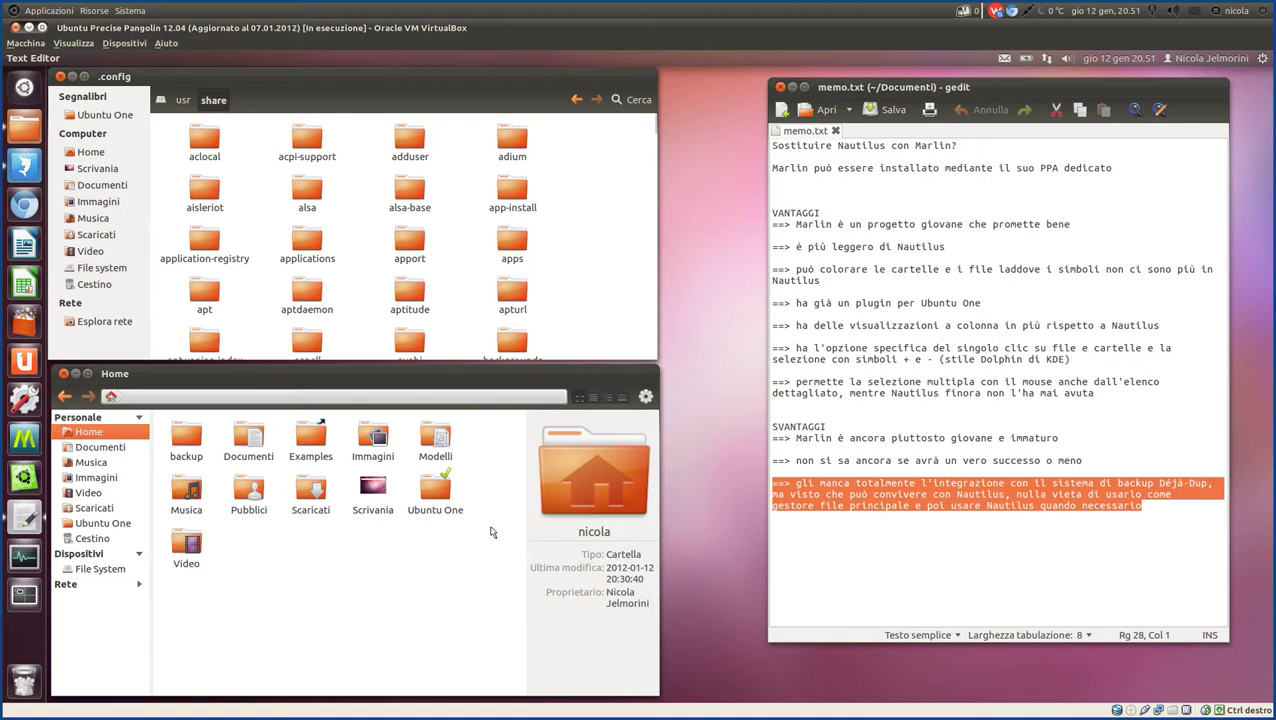
{"action": "left_click", "coordinate": [573, 204]}
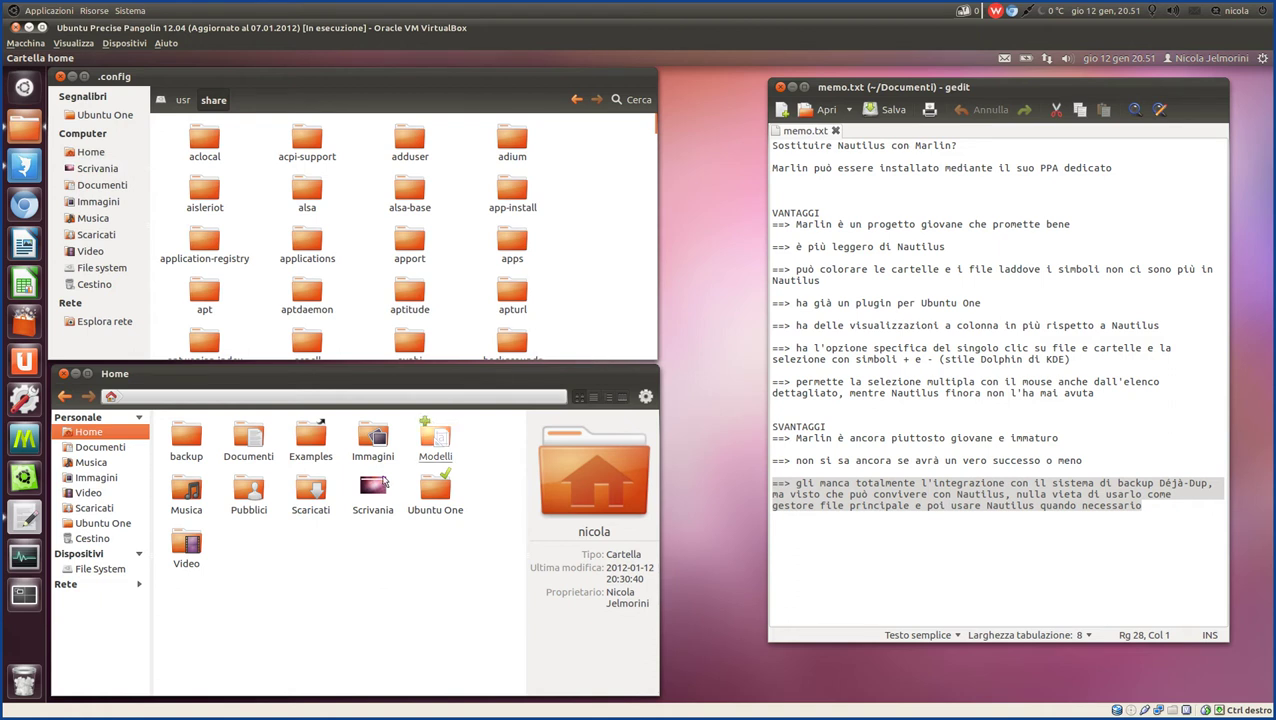
{"action": "left_click", "coordinate": [186, 438]}
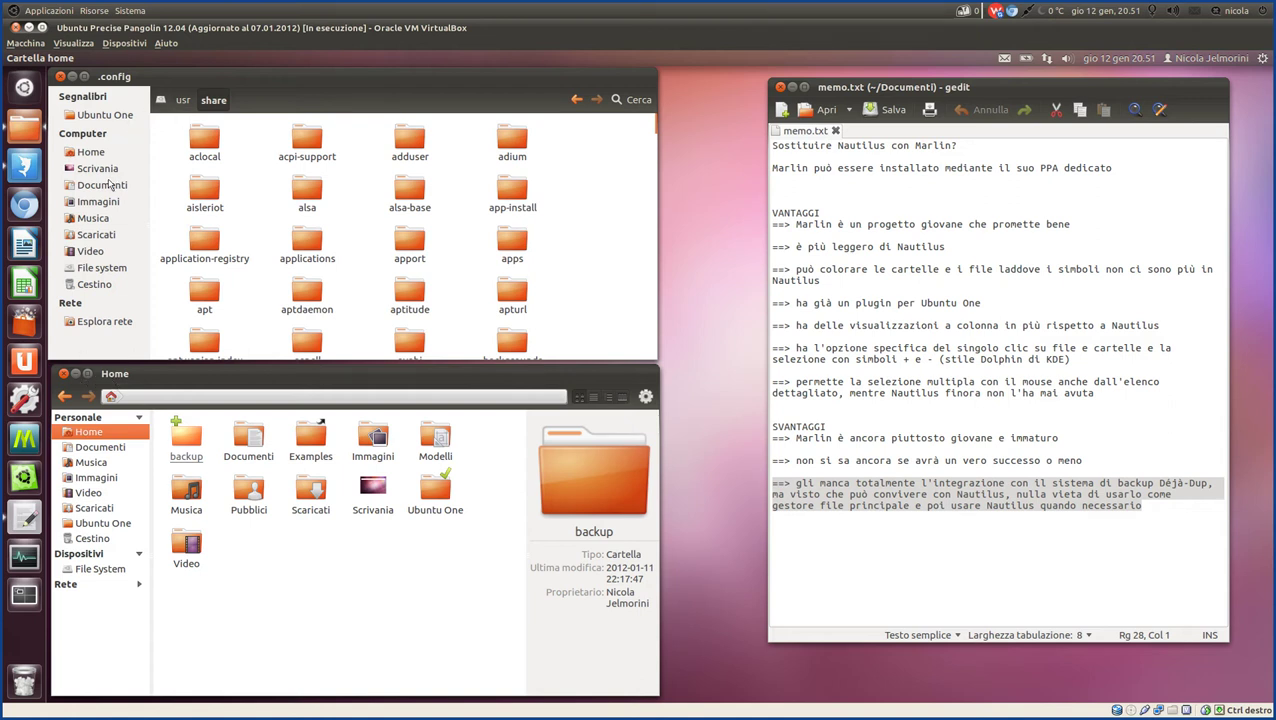
{"action": "left_click", "coordinate": [99, 152]}
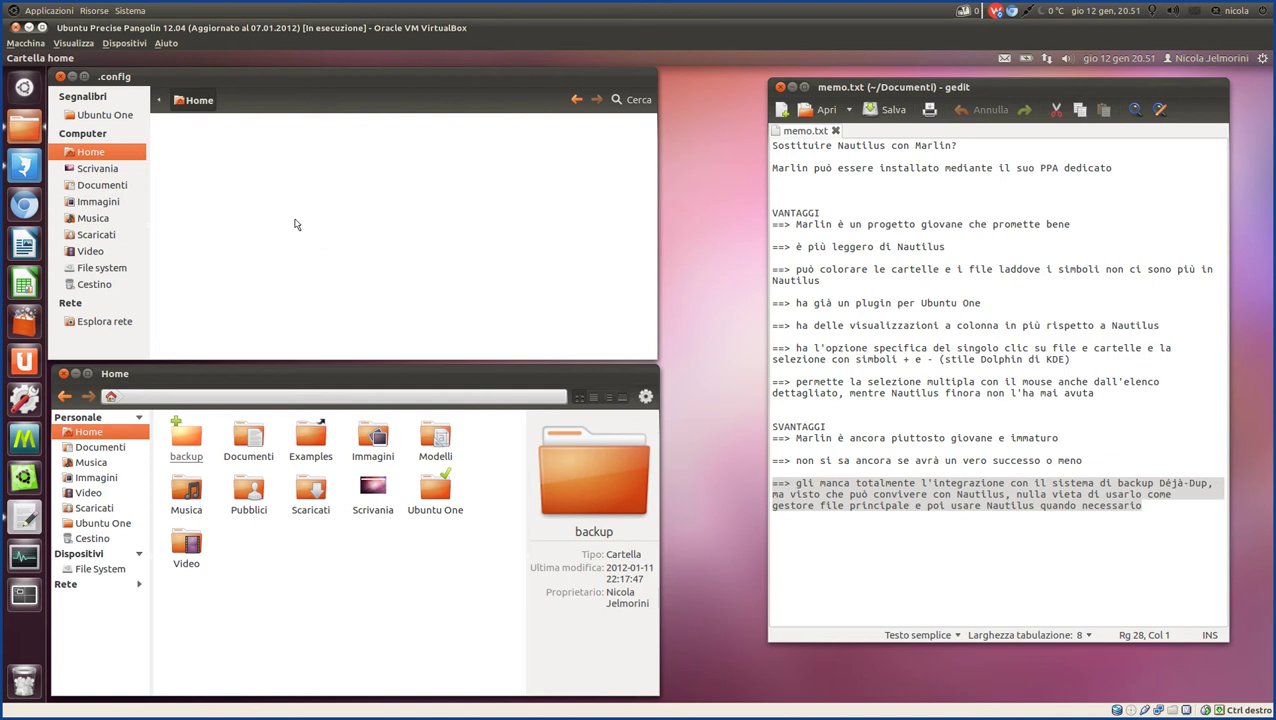
{"action": "left_click", "coordinate": [381, 624]}
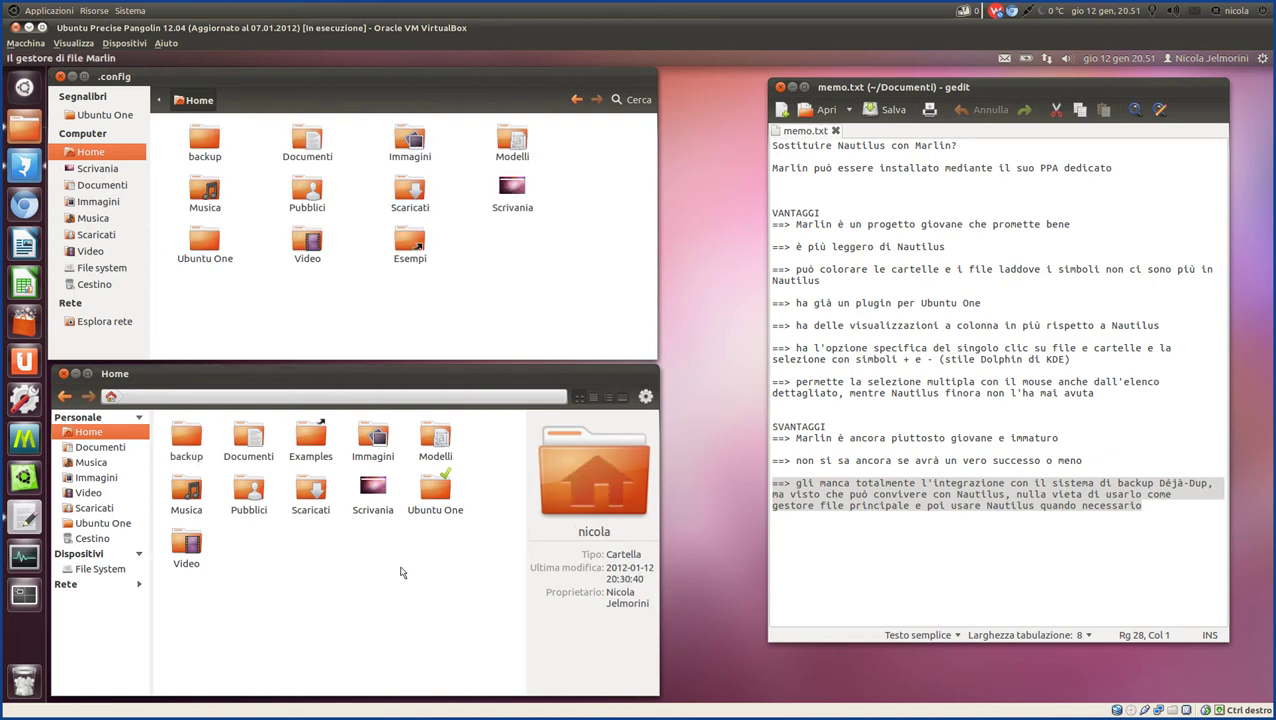
Check the available extensions in Marlin's preferences, and close them.
{"action": "left_click", "coordinate": [646, 397]}
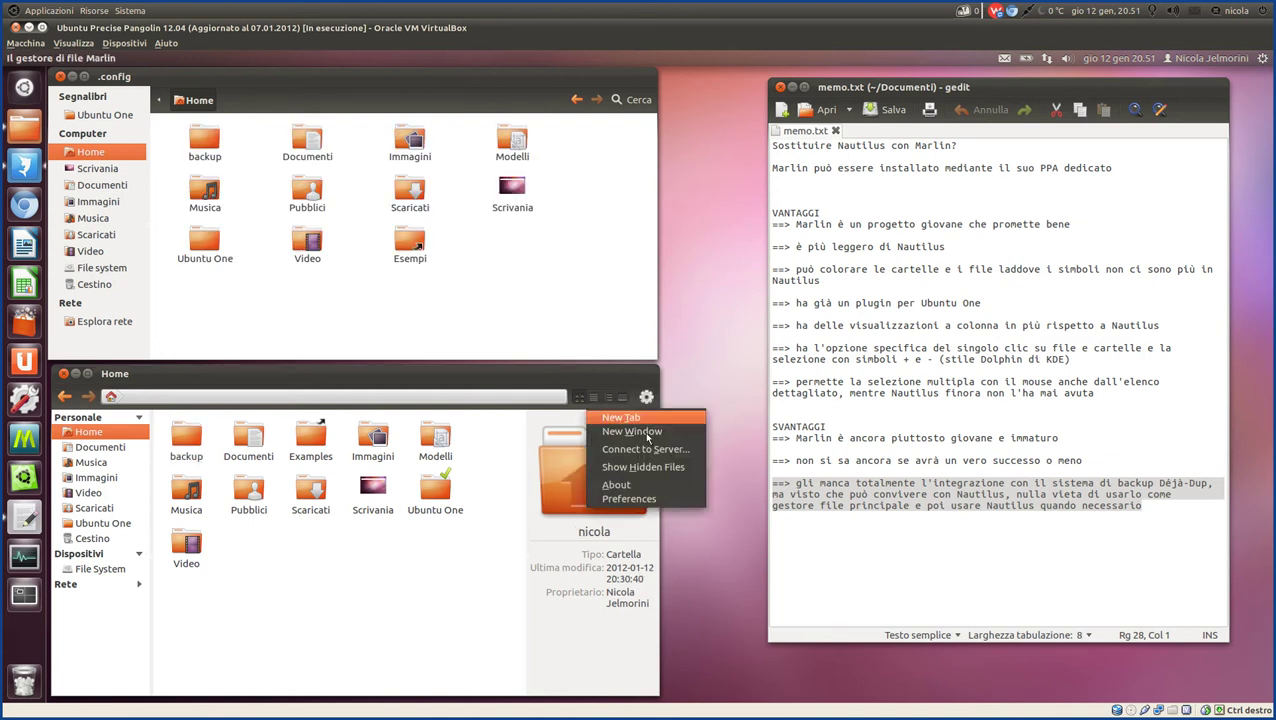
{"action": "left_click", "coordinate": [629, 498]}
{"action": "left_click", "coordinate": [722, 328]}
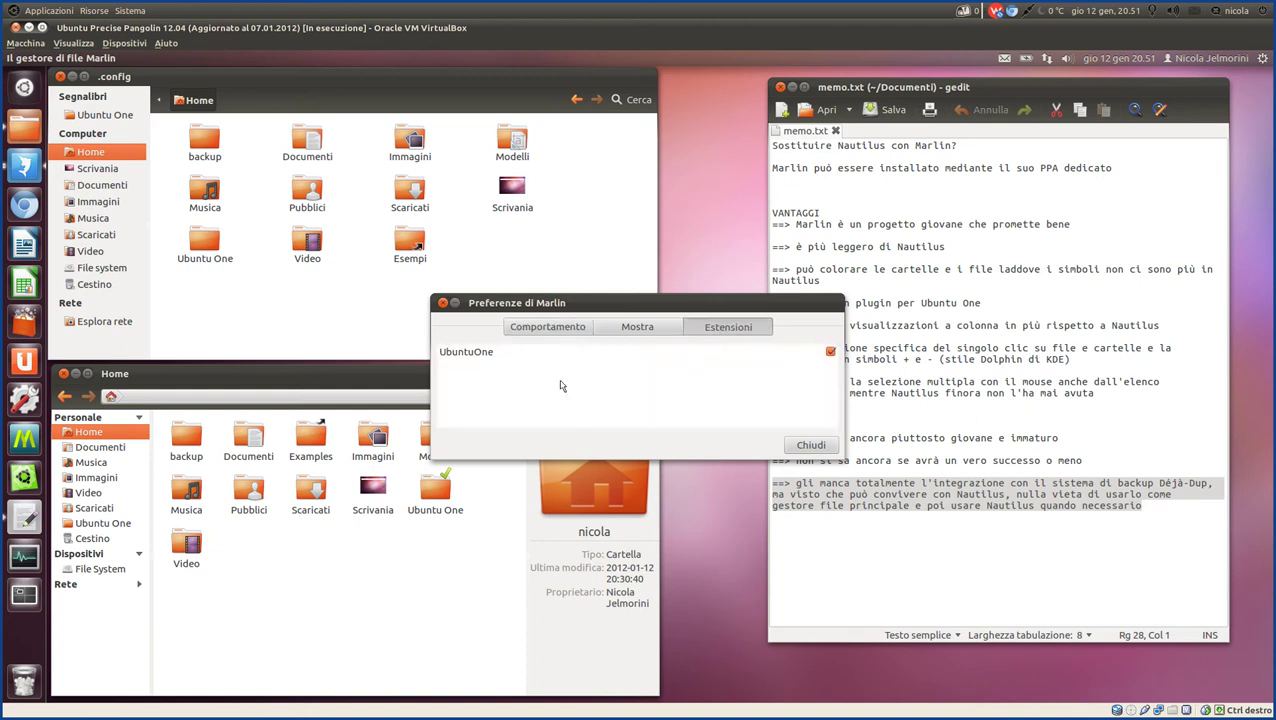
{"action": "left_click", "coordinate": [819, 449]}
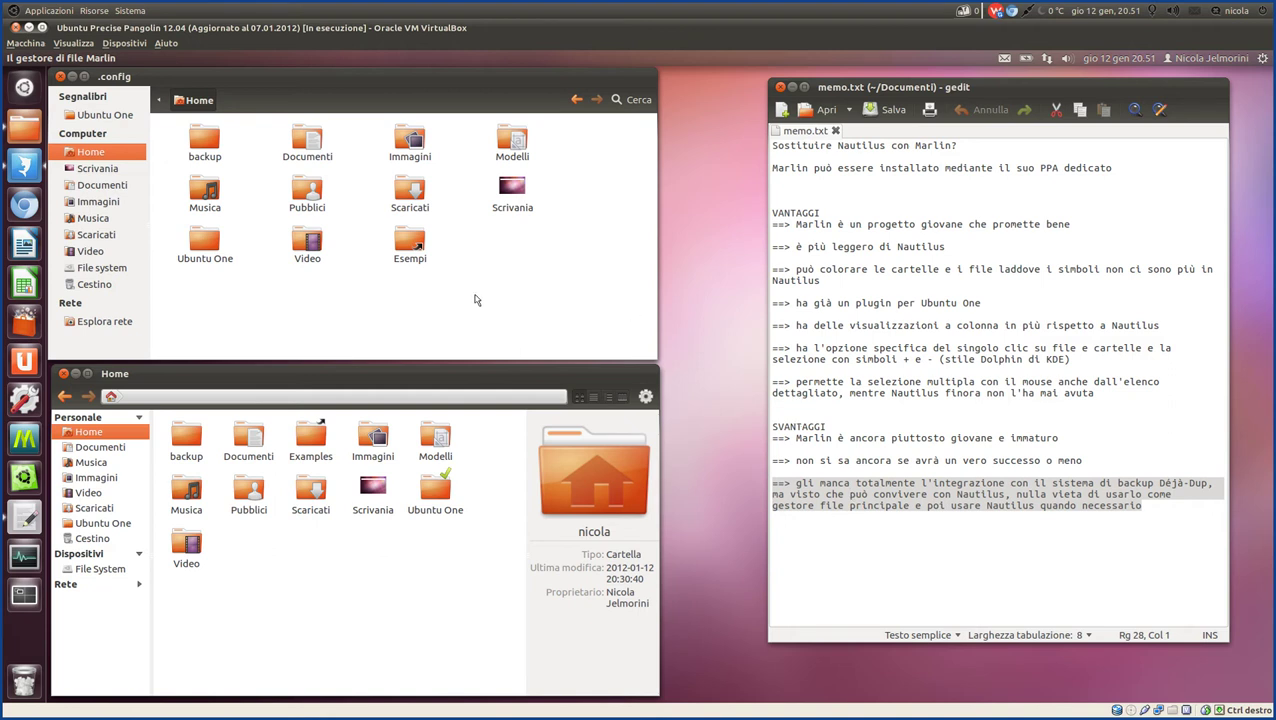
Open the Documenti folder in Nautilus and examine the context options of test versioni backup.txt.
{"action": "left_click", "coordinate": [313, 147]}
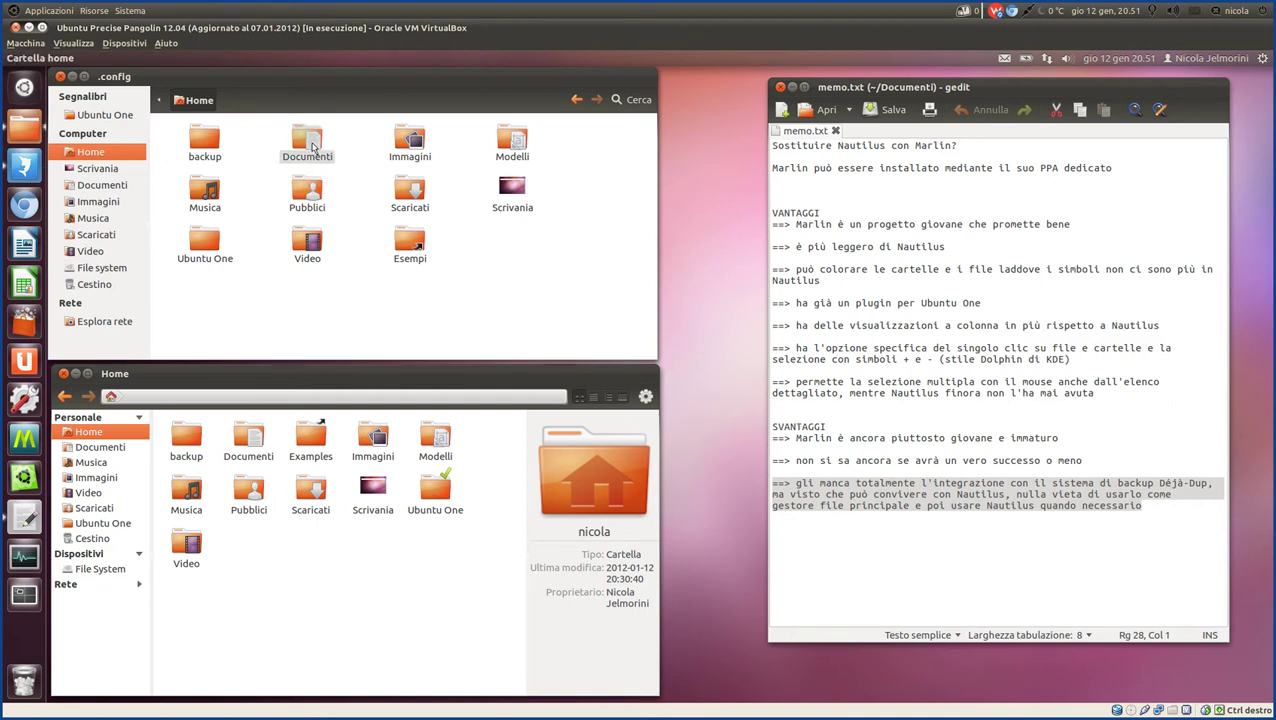
{"action": "double_click", "coordinate": [311, 147]}
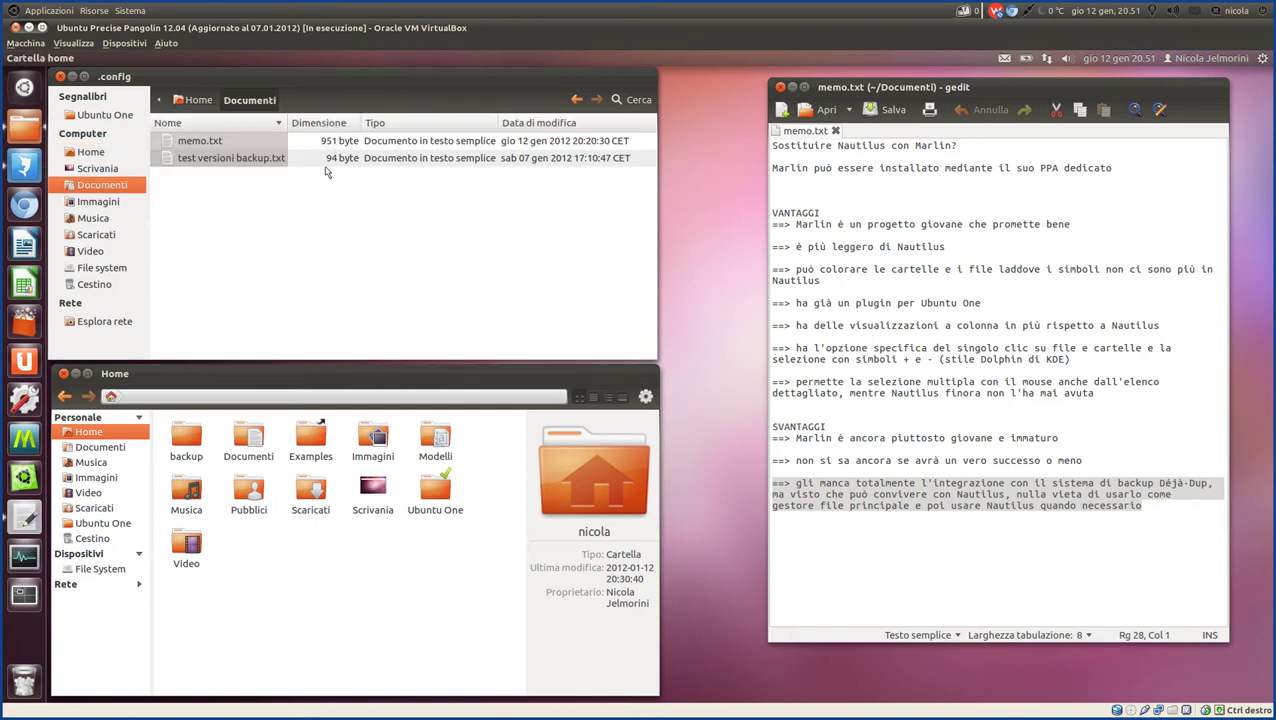
{"action": "right_click", "coordinate": [192, 148]}
{"action": "key", "text": "Escape"}
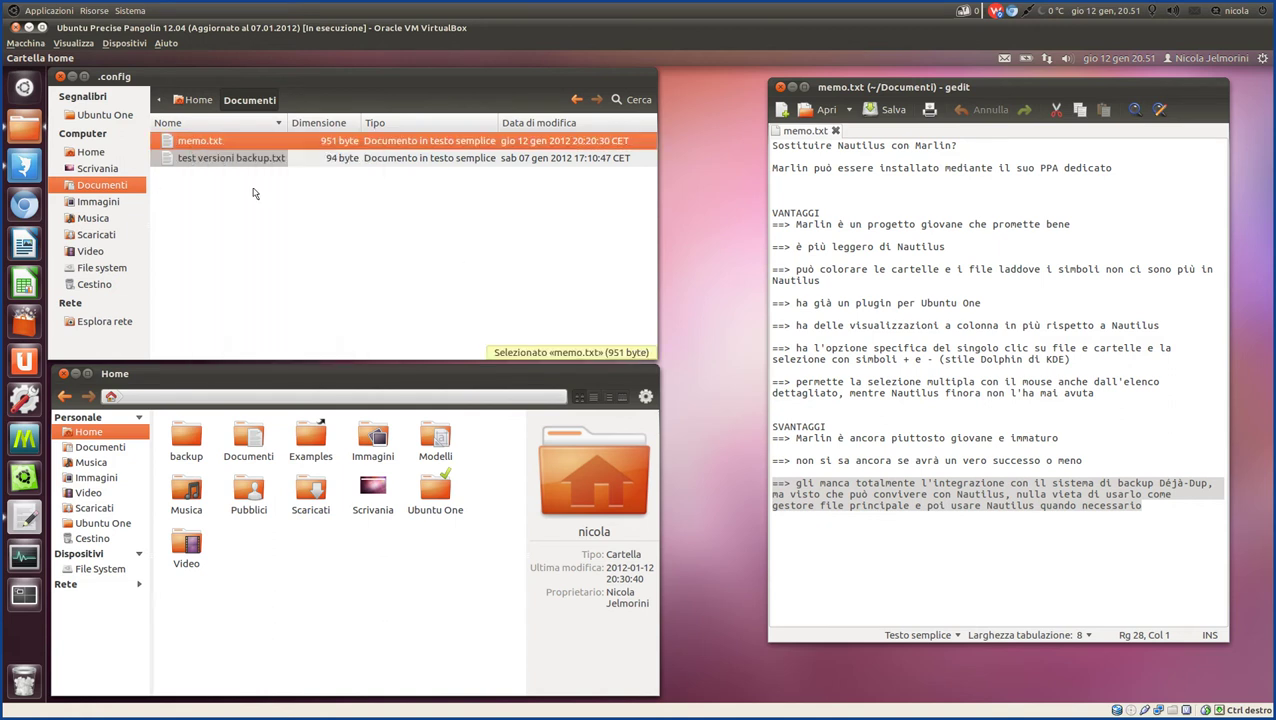
{"action": "right_click", "coordinate": [222, 163]}
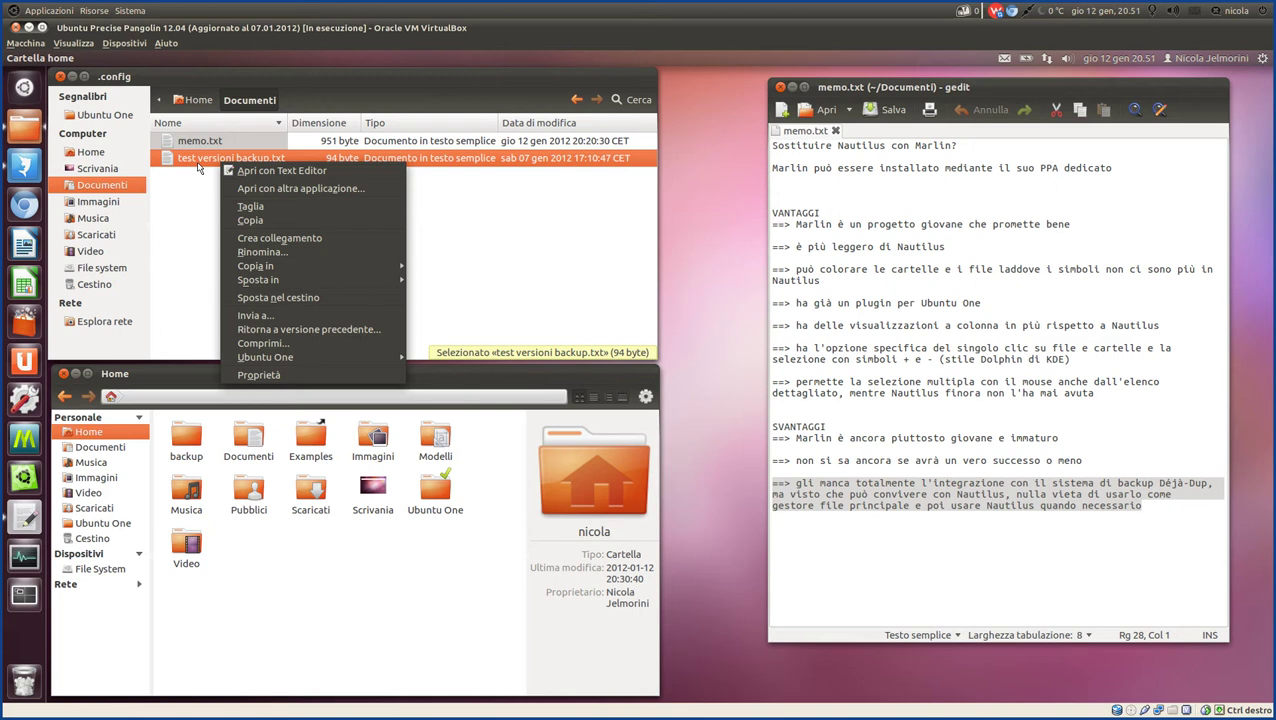
{"action": "key", "text": "Escape"}
{"action": "right_click", "coordinate": [193, 163]}
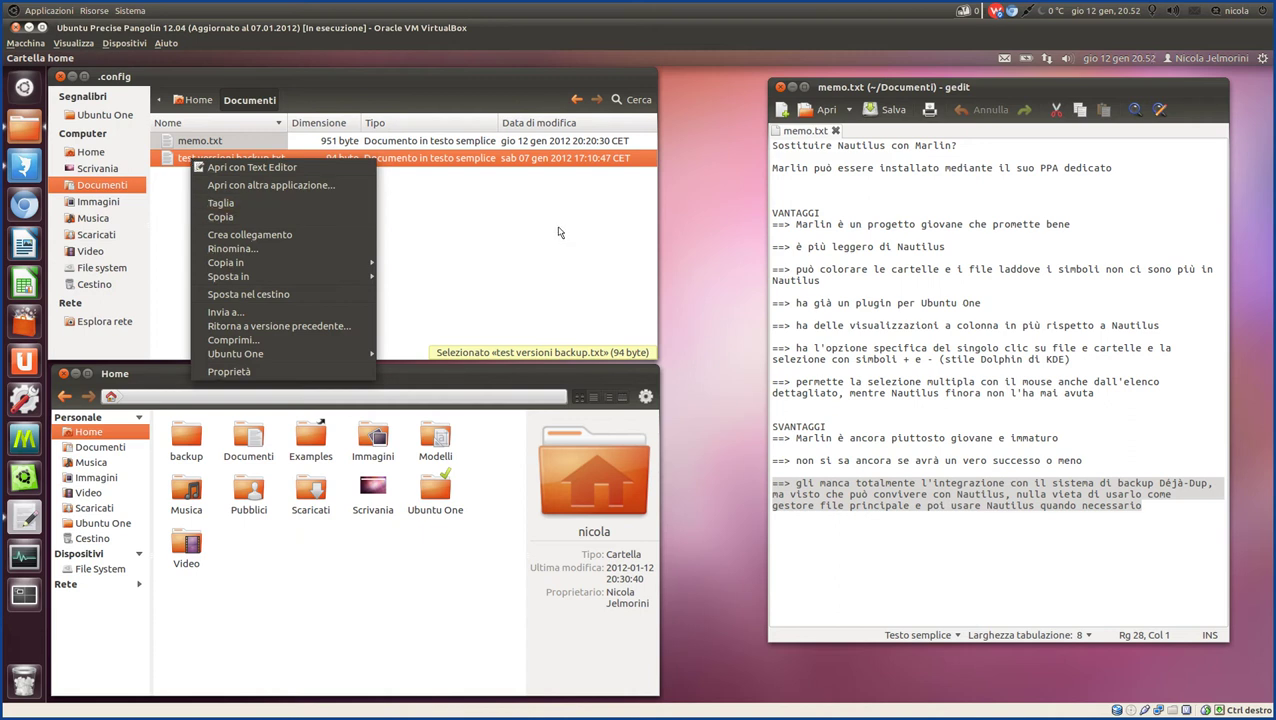
{"action": "key", "text": "Escape"}
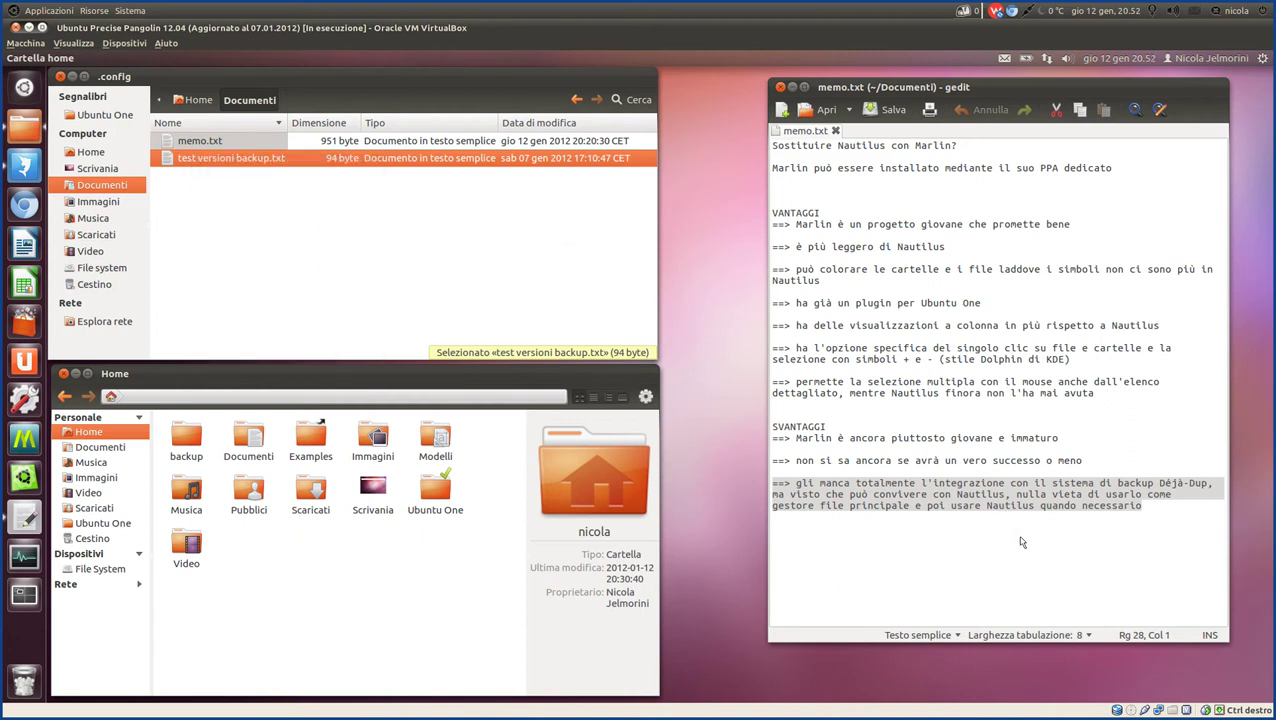
Start reverting test versioni backup.txt to a previous version, using the local backup folder as the backup location.
{"action": "right_click", "coordinate": [260, 163]}
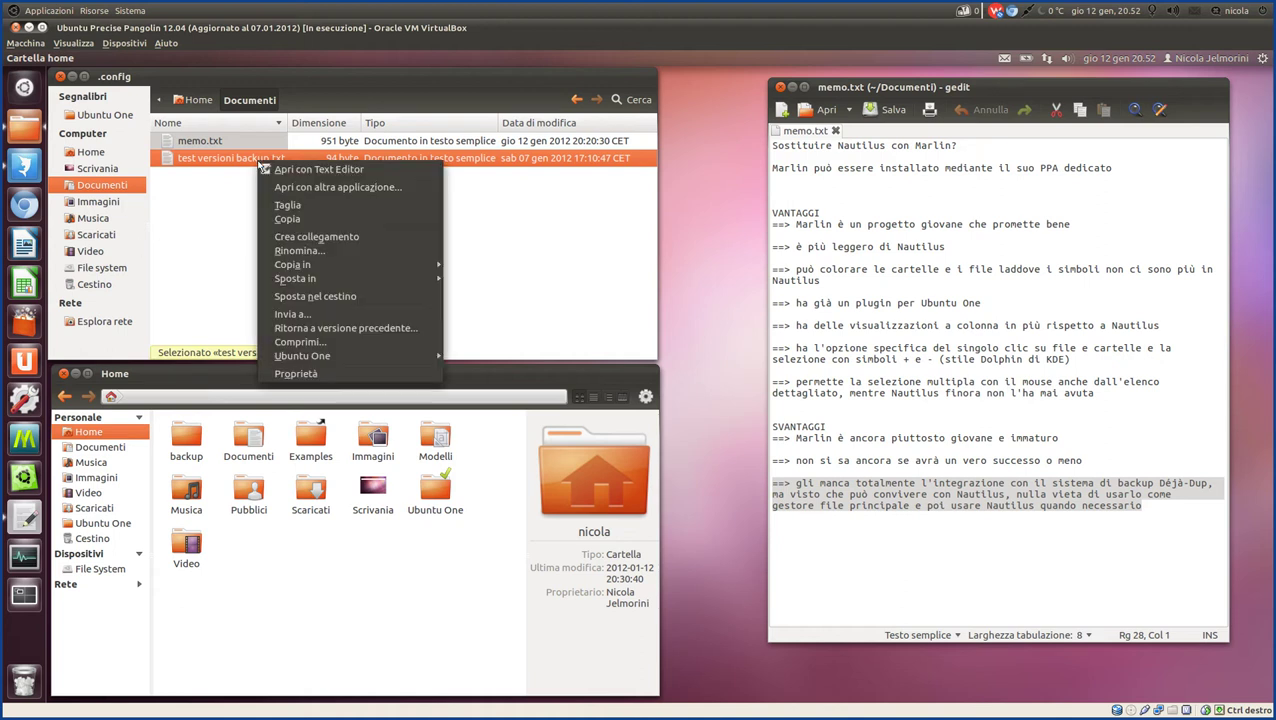
{"action": "left_click", "coordinate": [348, 335]}
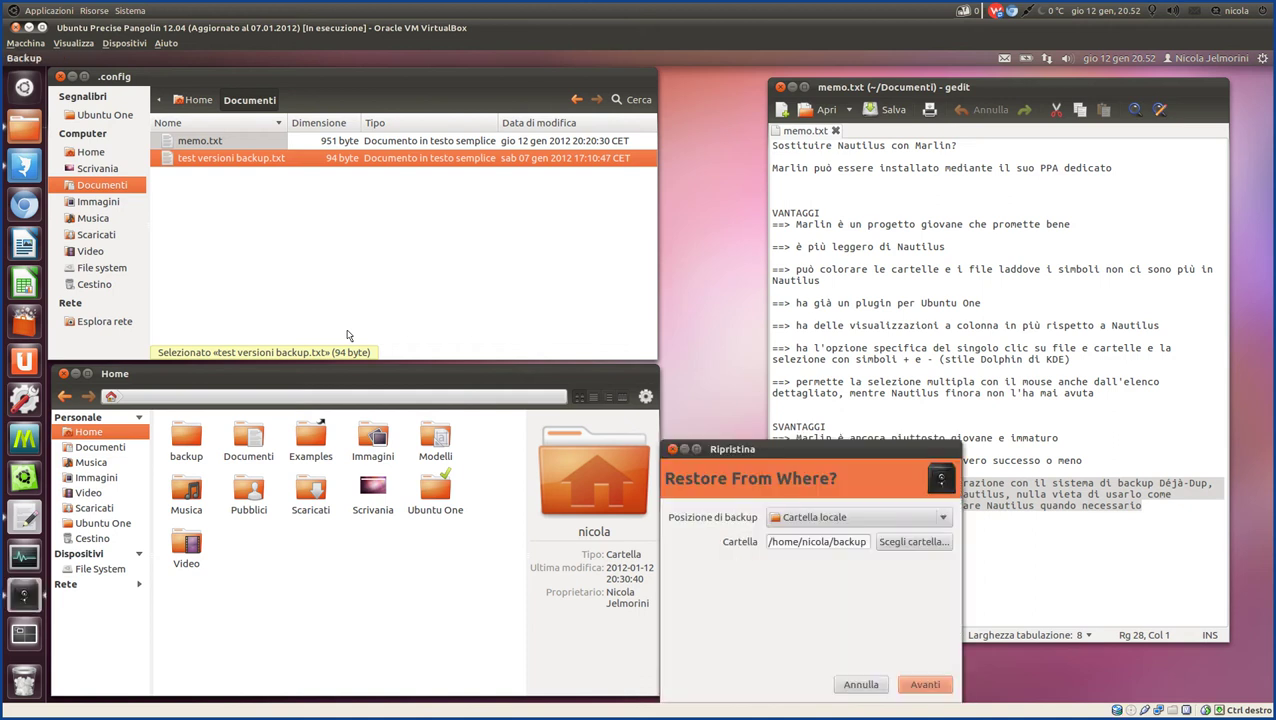
{"action": "left_click_drag", "start_coordinate": [732, 388], "coordinate": [400, 194]}
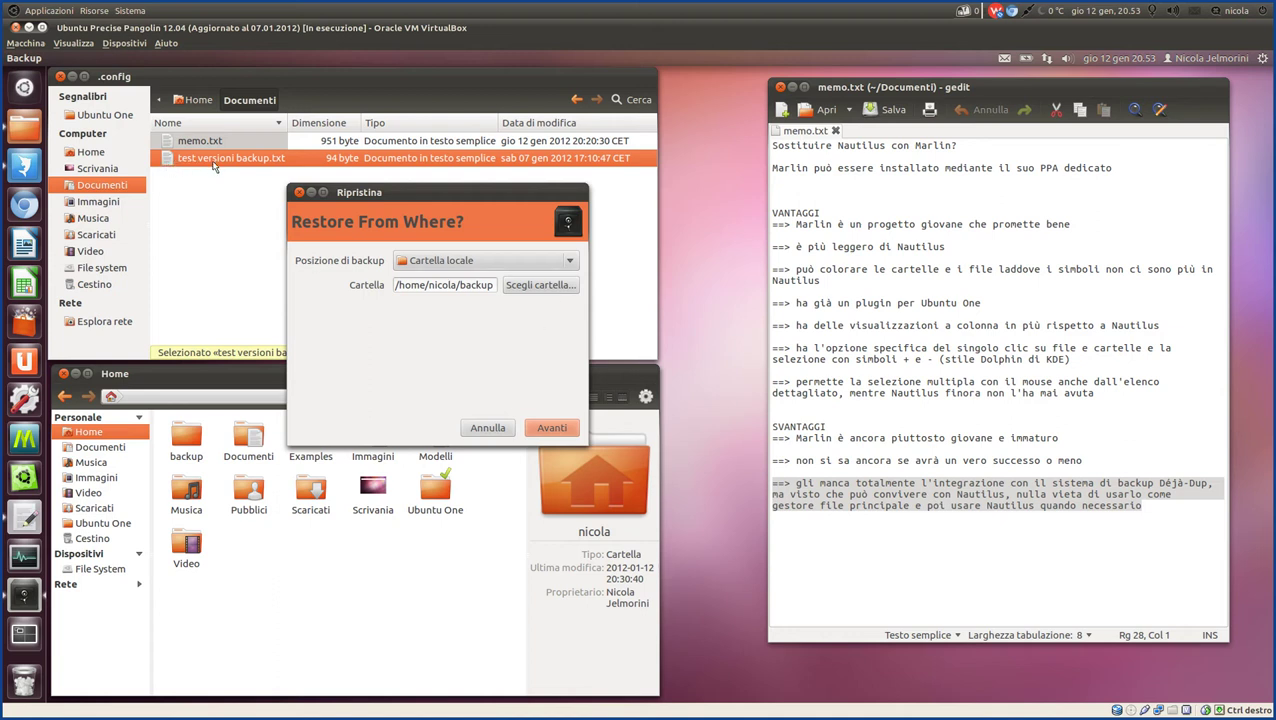
{"action": "left_click_drag", "start_coordinate": [369, 222], "coordinate": [295, 241]}
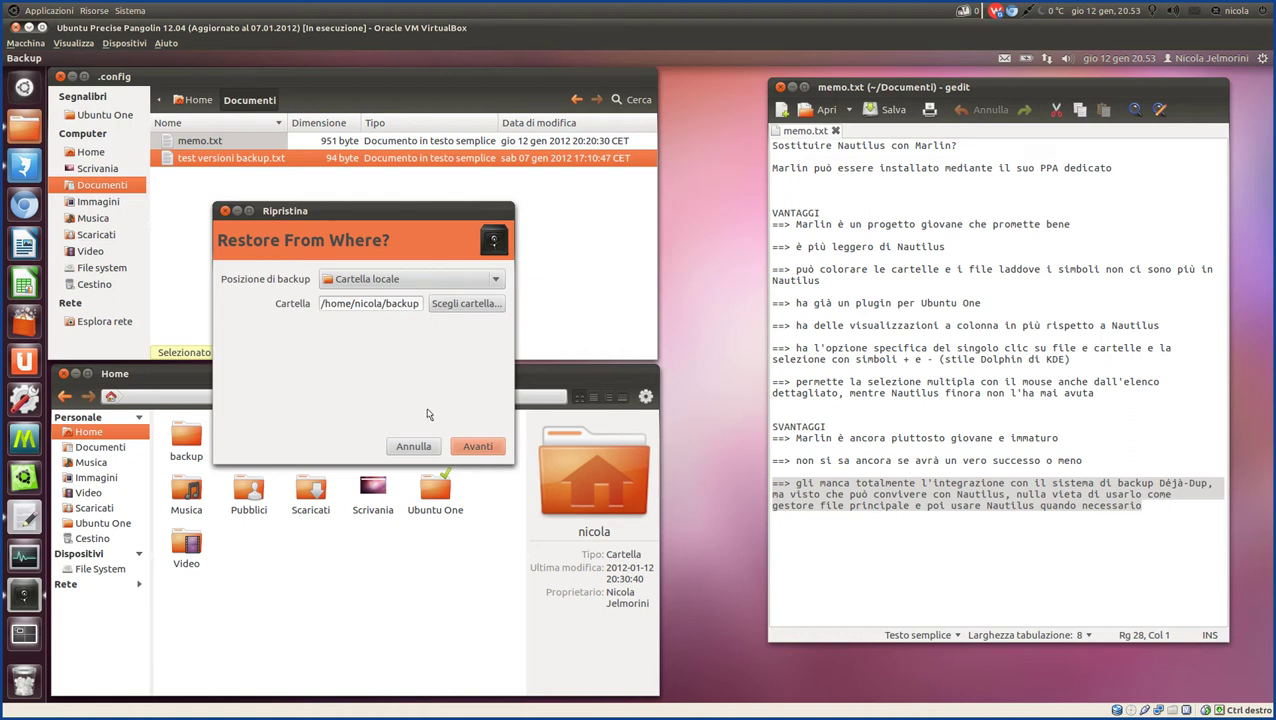
{"action": "left_click", "coordinate": [479, 446]}
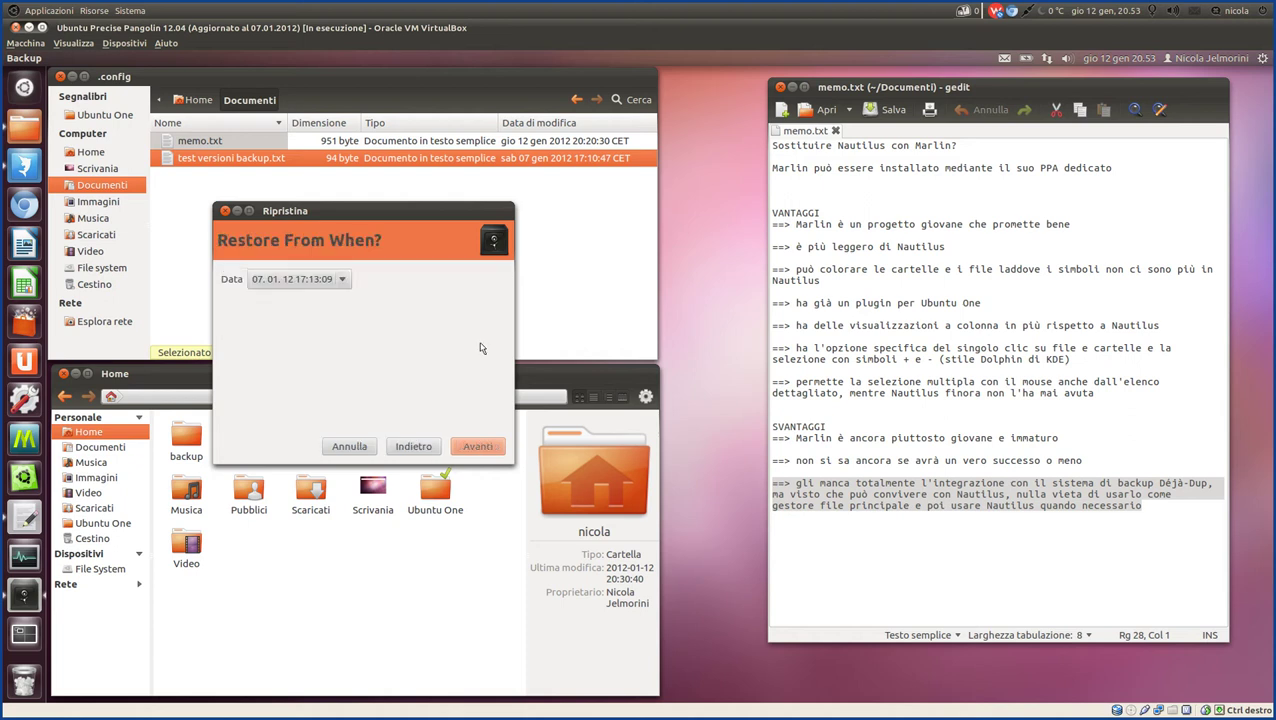
Choose the backup dated 07. 01. 12 17:09:45 as the restore date and continue to the summary.
{"action": "left_click", "coordinate": [346, 288]}
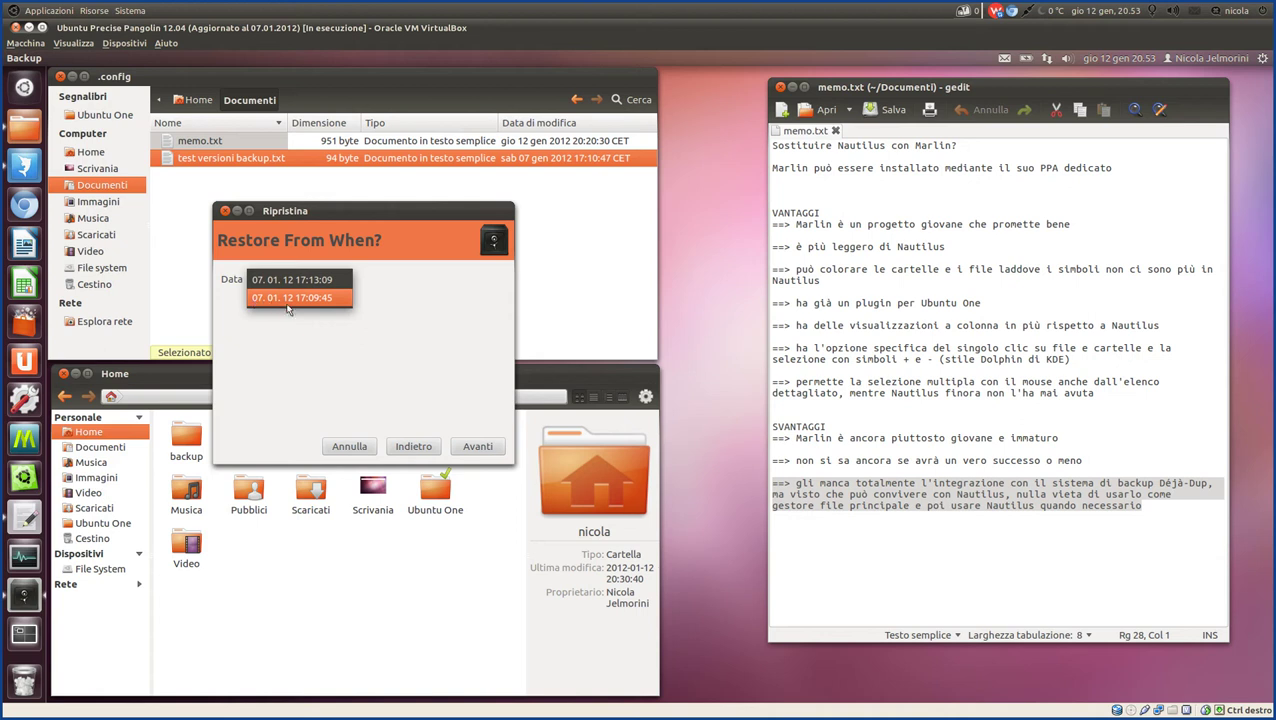
{"action": "key", "text": "Up"}
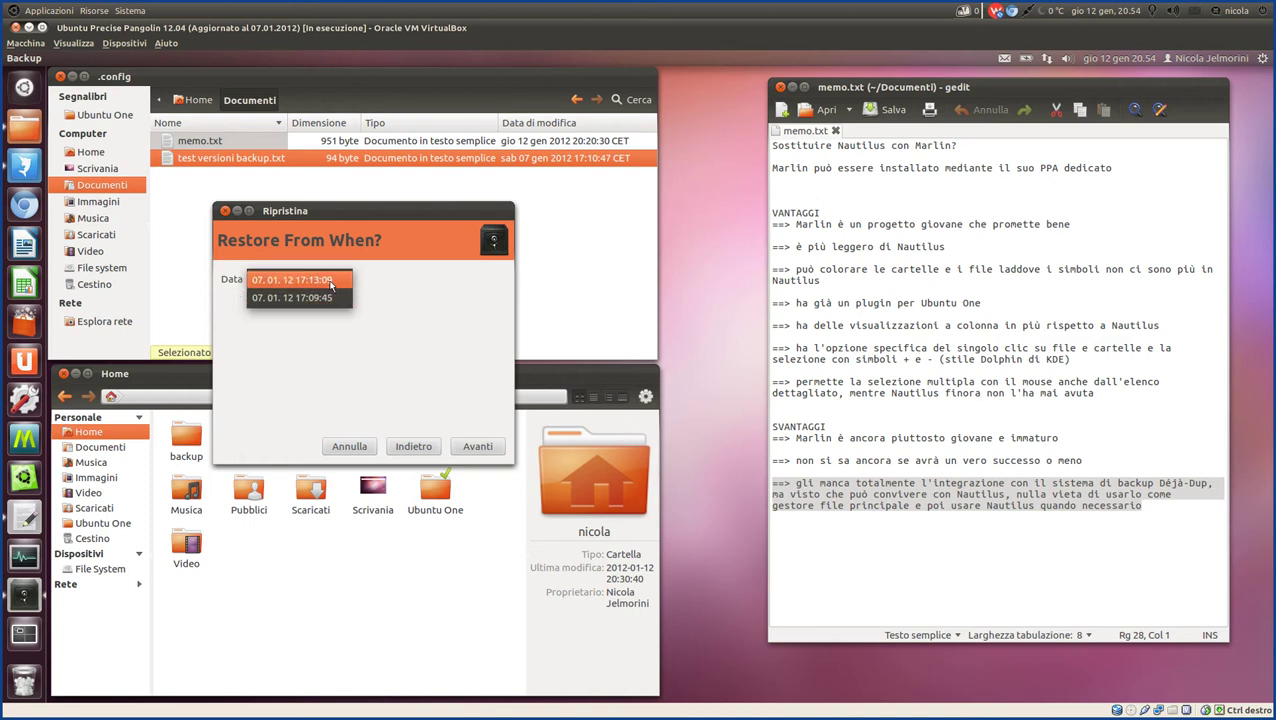
{"action": "left_click", "coordinate": [329, 297]}
{"action": "left_click", "coordinate": [330, 281]}
{"action": "left_click", "coordinate": [327, 260]}
{"action": "left_click", "coordinate": [328, 280]}
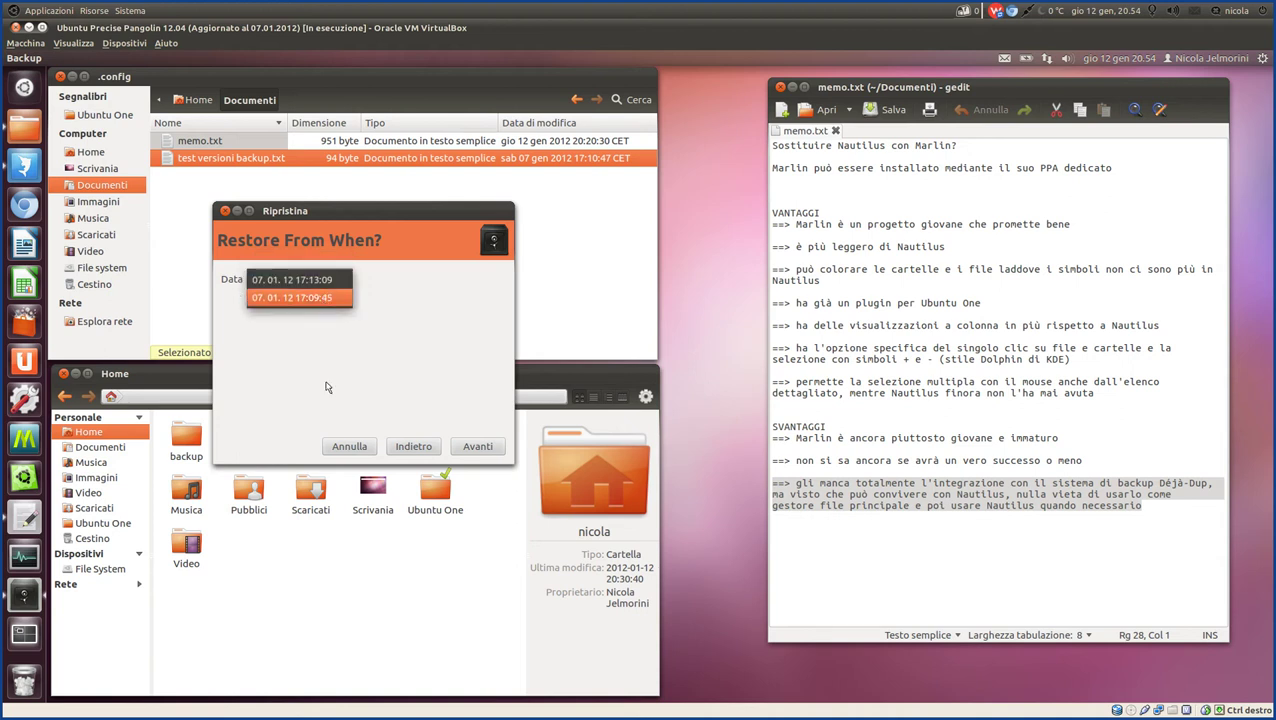
{"action": "left_click", "coordinate": [325, 302]}
{"action": "left_click", "coordinate": [470, 450]}
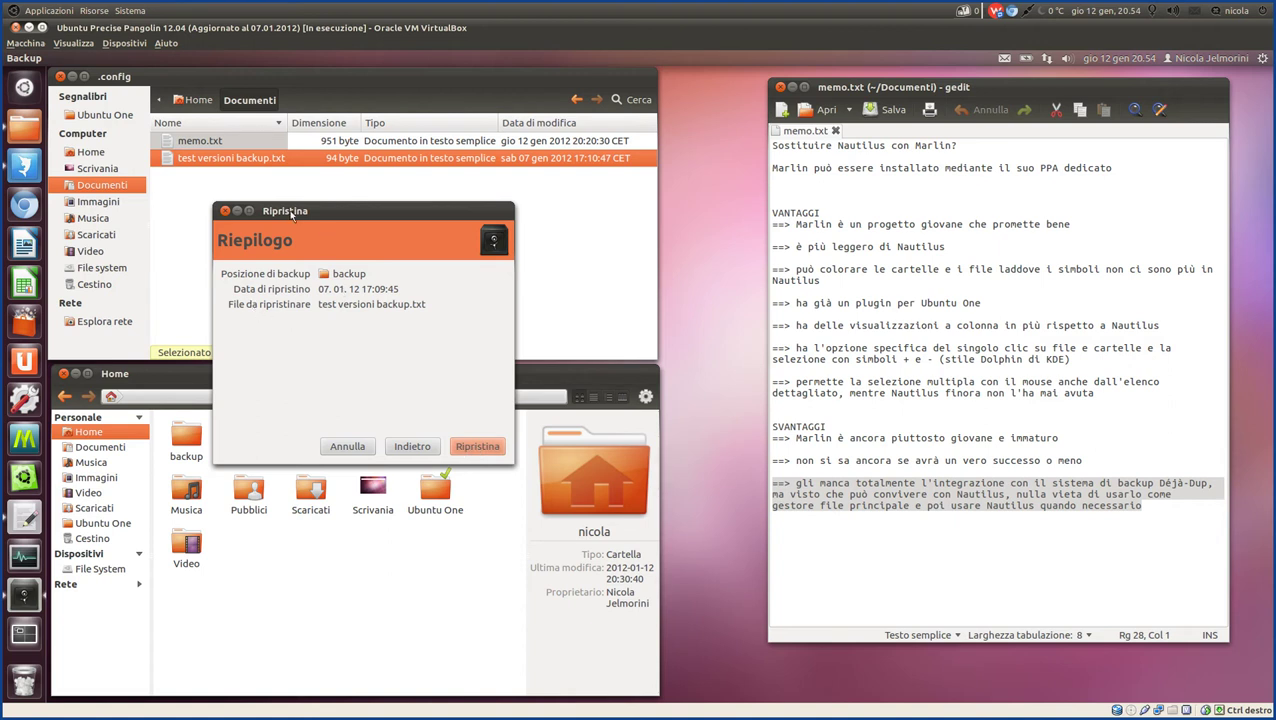
Restore test versioni backup.txt from the chosen backup and close the finished restore dialog.
{"action": "left_click", "coordinate": [474, 449]}
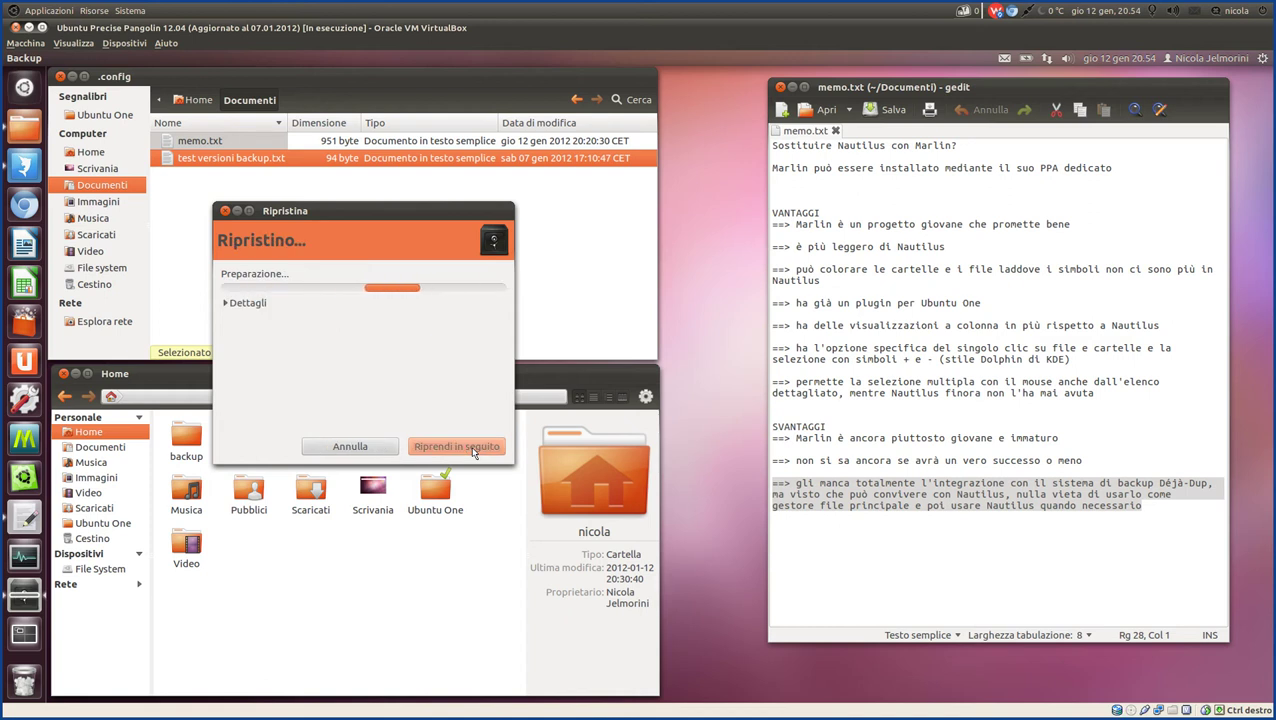
{"action": "left_click", "coordinate": [238, 304]}
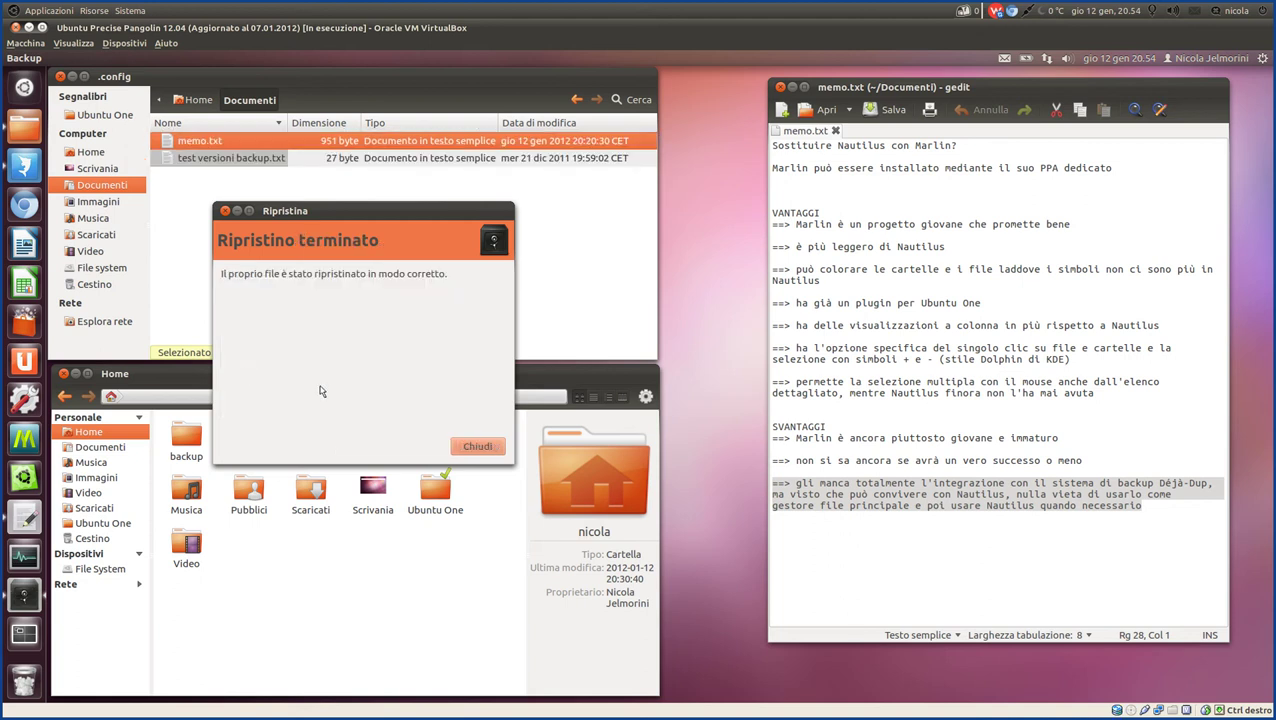
{"action": "left_click", "coordinate": [469, 444]}
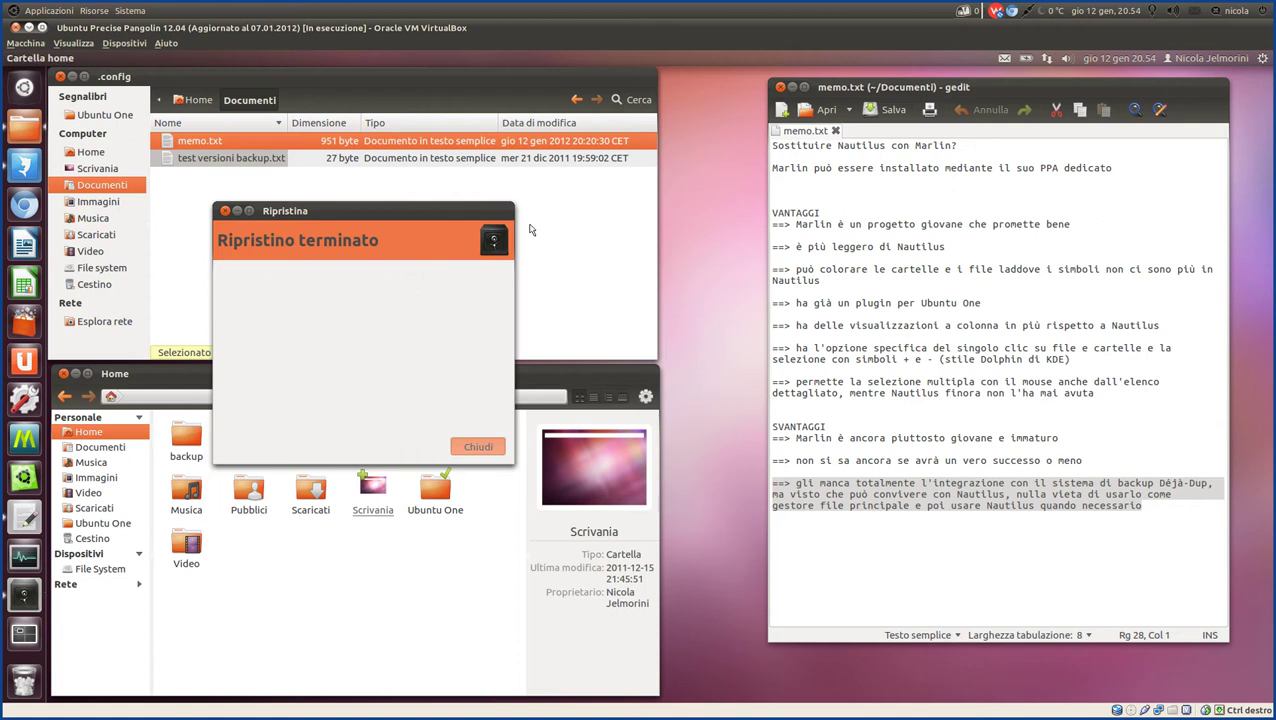
Open the restored test versioni backup.txt from Nautilus, check its text, and close its document.
{"action": "left_click", "coordinate": [236, 162]}
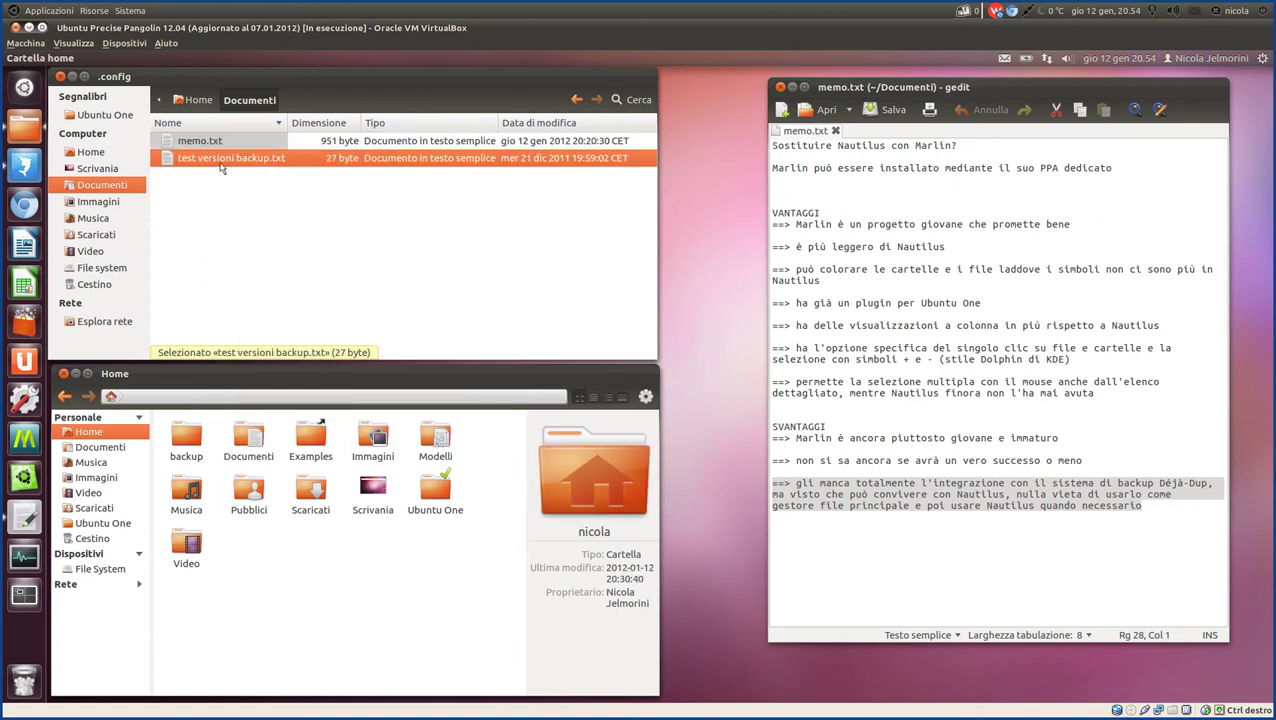
{"action": "double_click", "coordinate": [222, 168]}
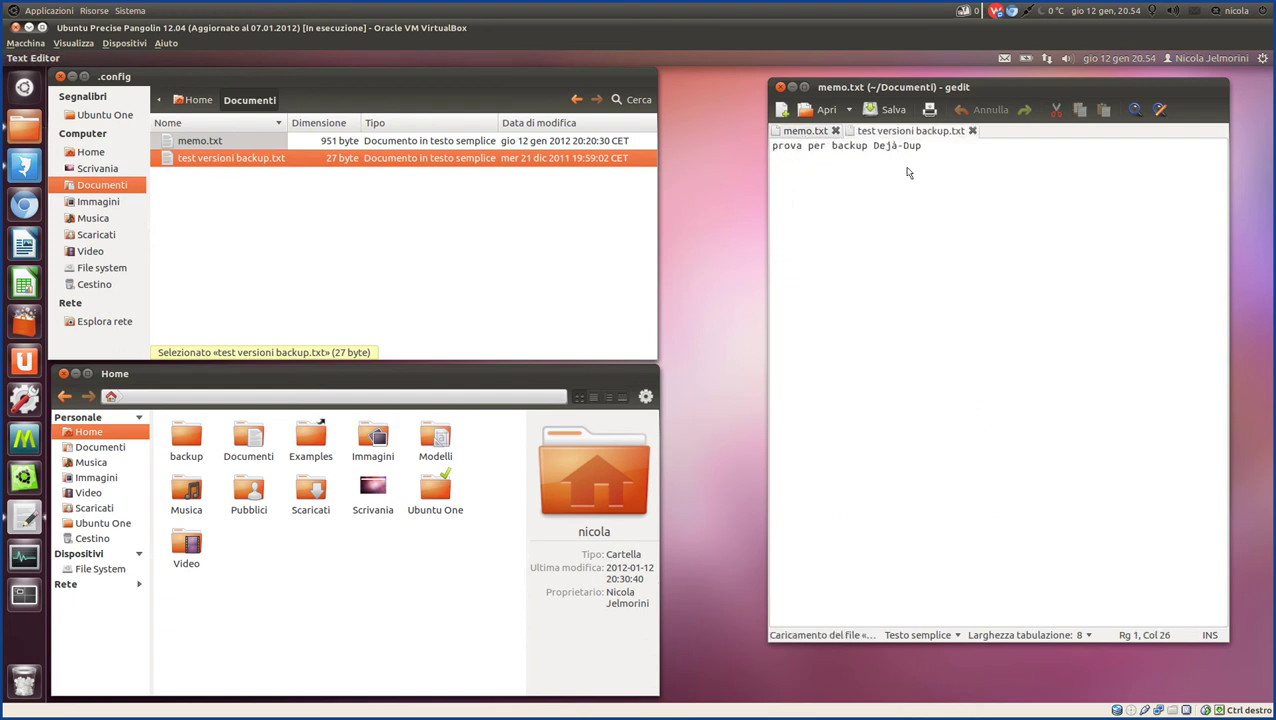
{"action": "left_click", "coordinate": [973, 131]}
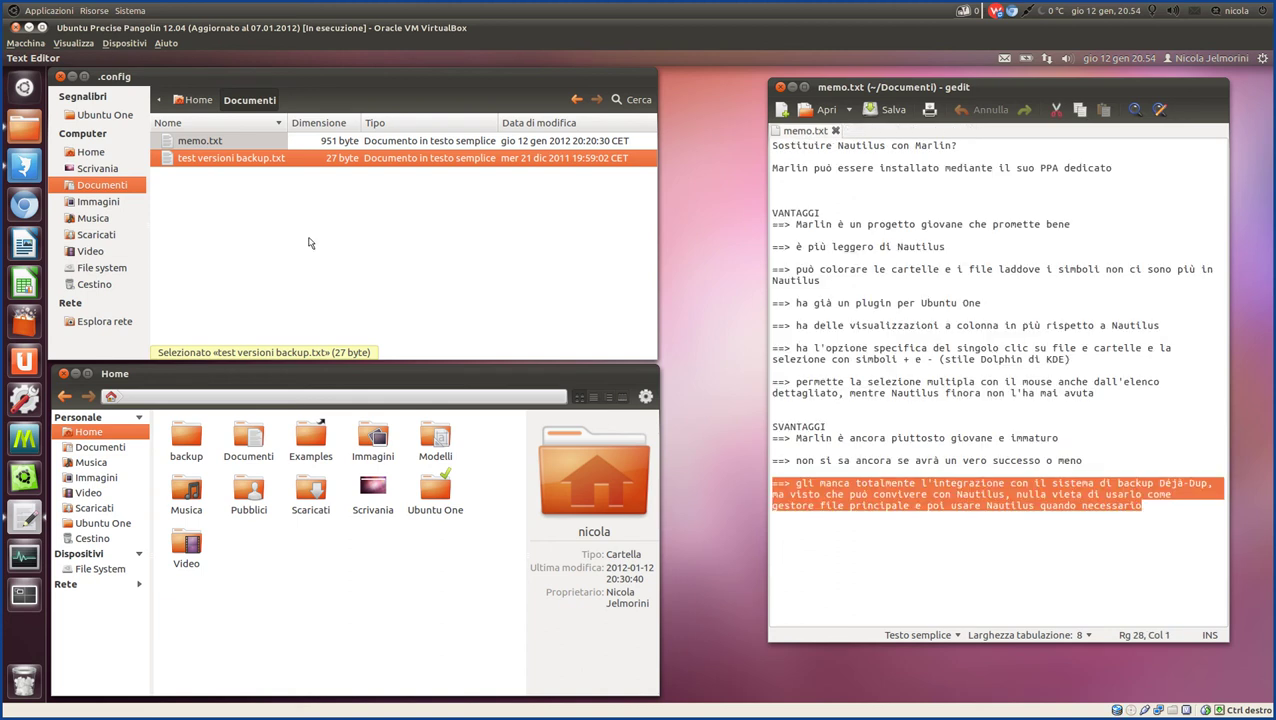
Start reverting test versioni backup.txt to a previous version again and proceed with the current backup location.
{"action": "left_click", "coordinate": [247, 162]}
{"action": "right_click", "coordinate": [247, 162]}
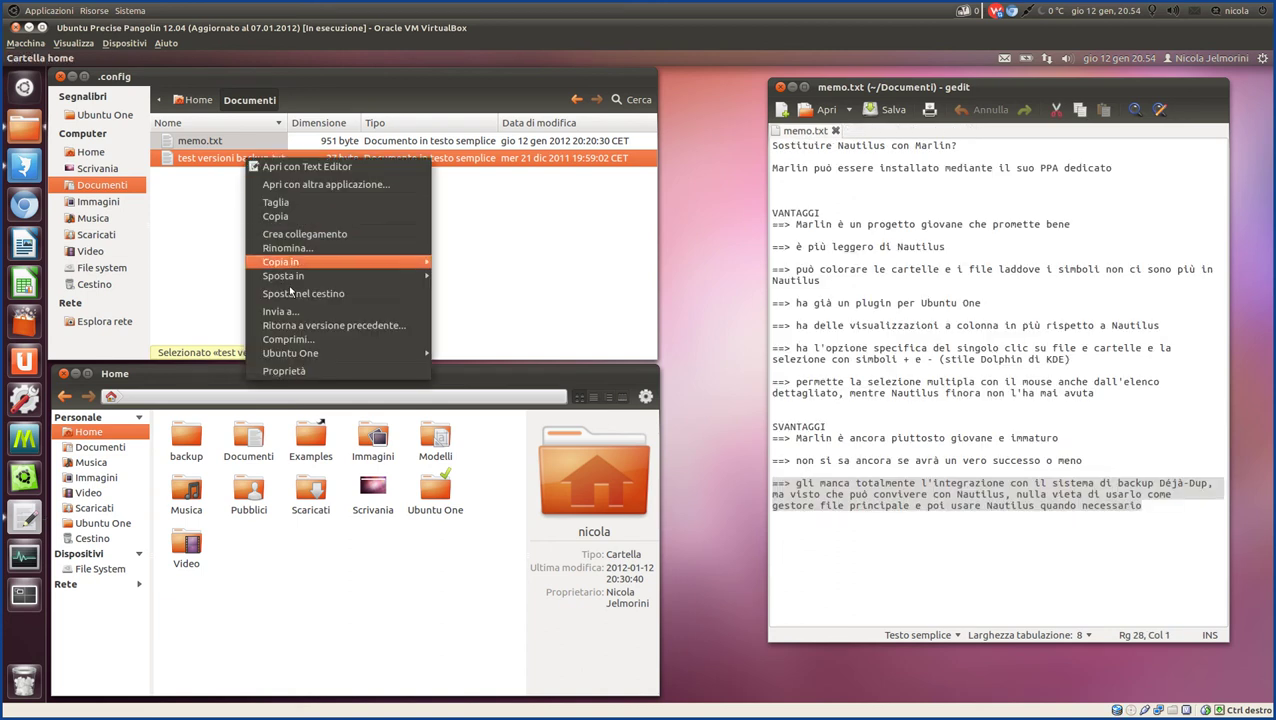
{"action": "left_click", "coordinate": [379, 327]}
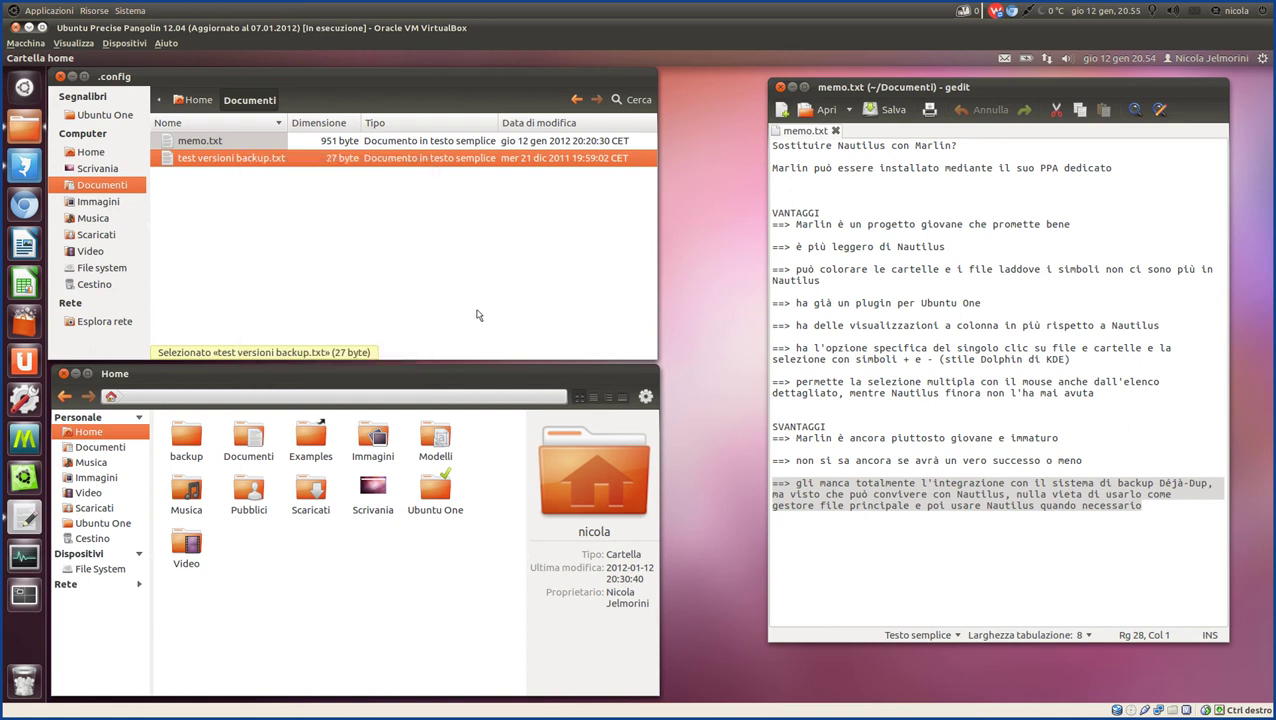
{"action": "left_click_drag", "start_coordinate": [733, 455], "coordinate": [438, 213]}
{"action": "left_click", "coordinate": [631, 447]}
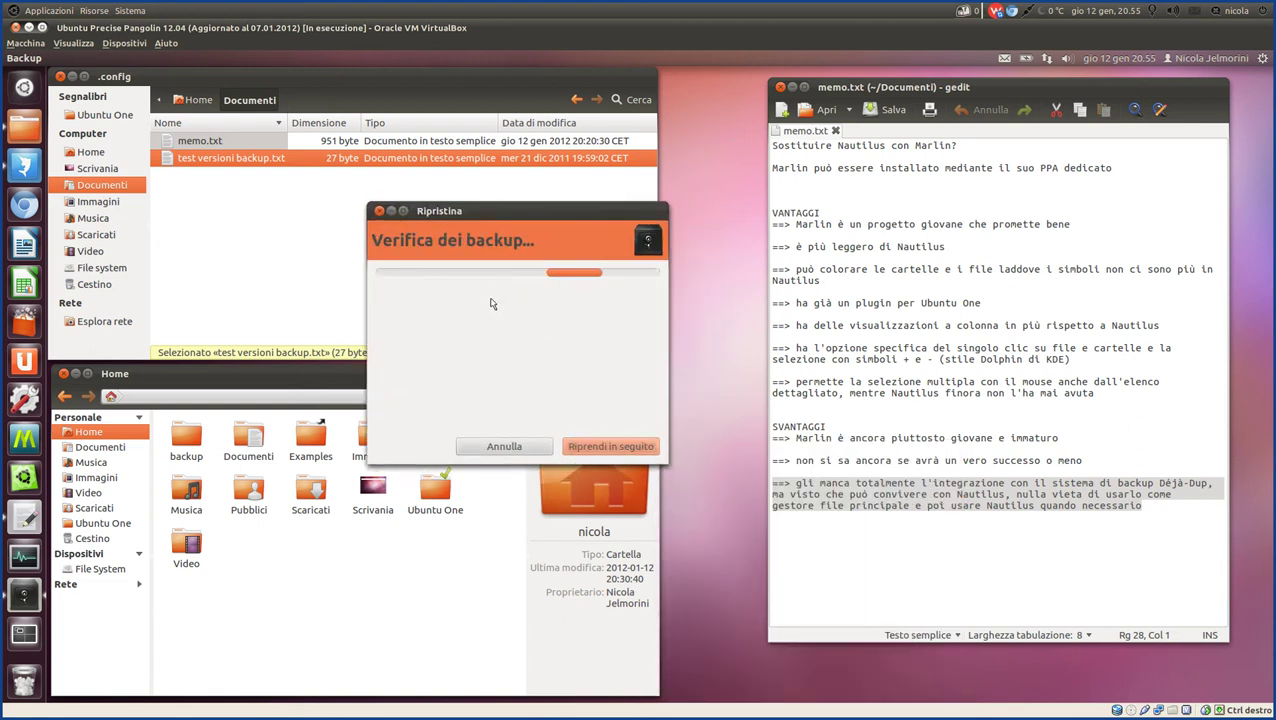
Restore test versioni backup.txt from the backup dated 07. 01. 12 17:13:09 and close the finished restore dialog.
{"action": "left_click", "coordinate": [473, 283]}
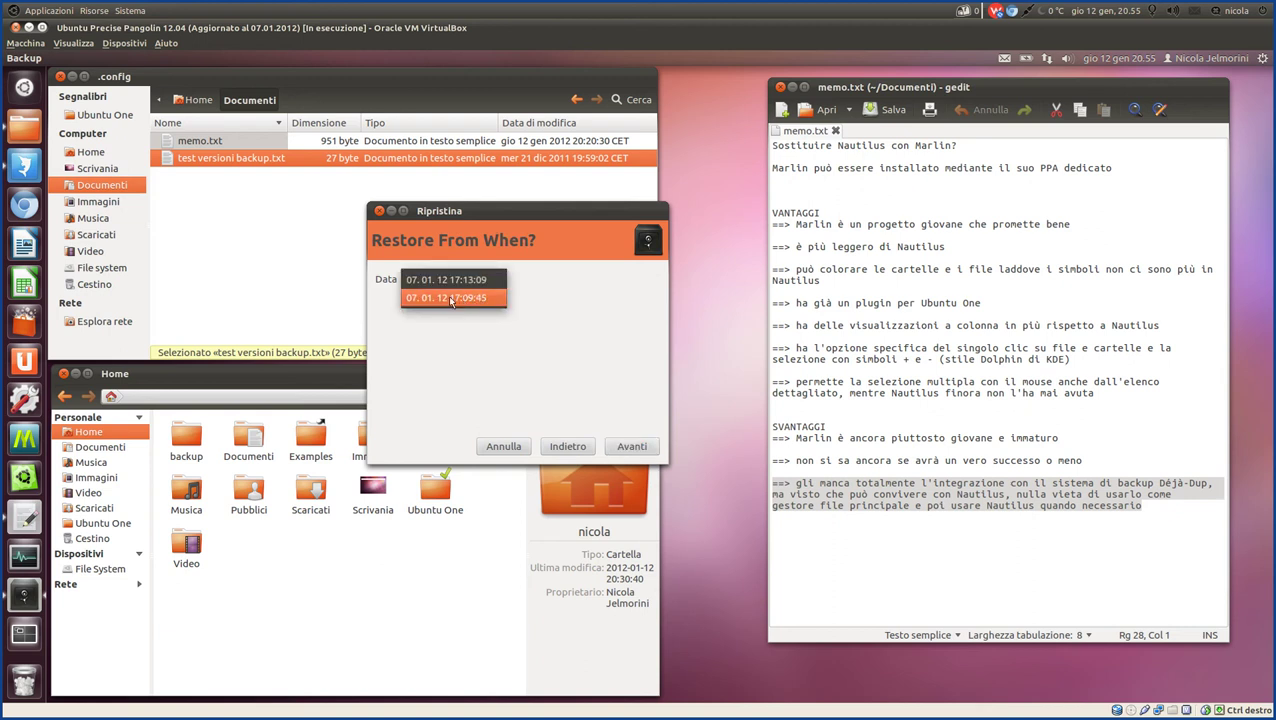
{"action": "left_click", "coordinate": [470, 280]}
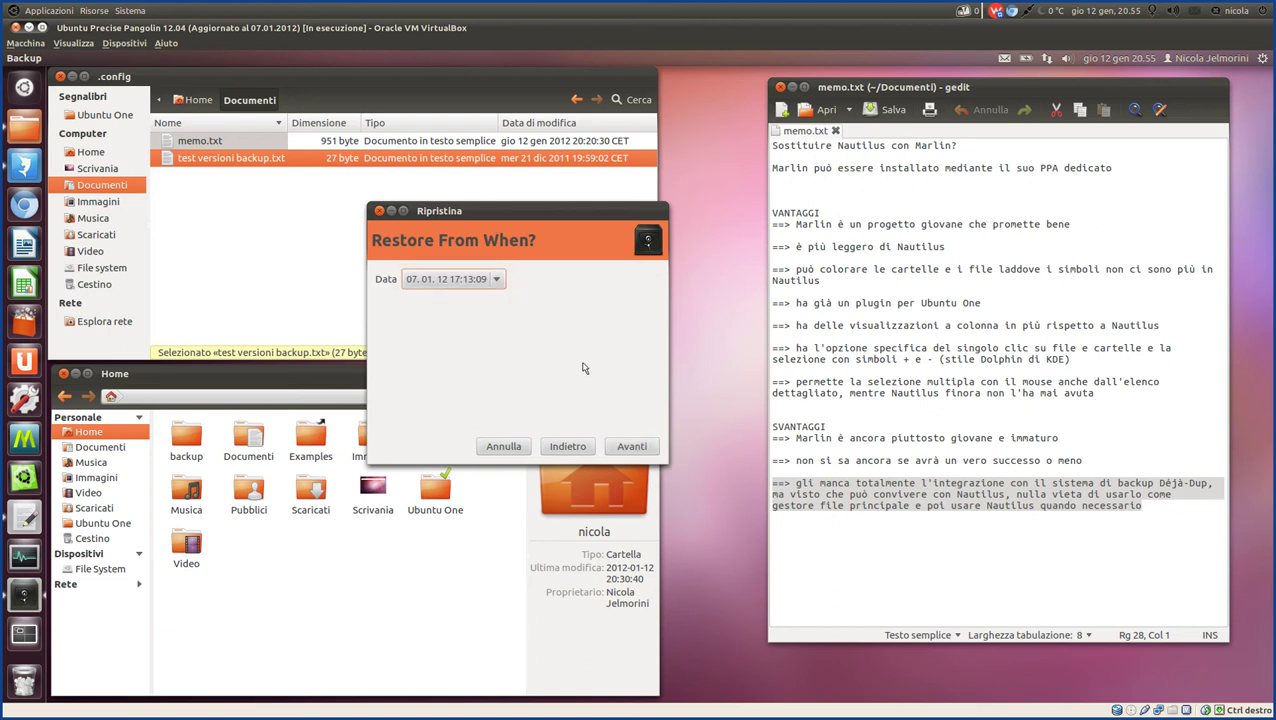
{"action": "left_click", "coordinate": [633, 447]}
{"action": "left_click", "coordinate": [633, 447]}
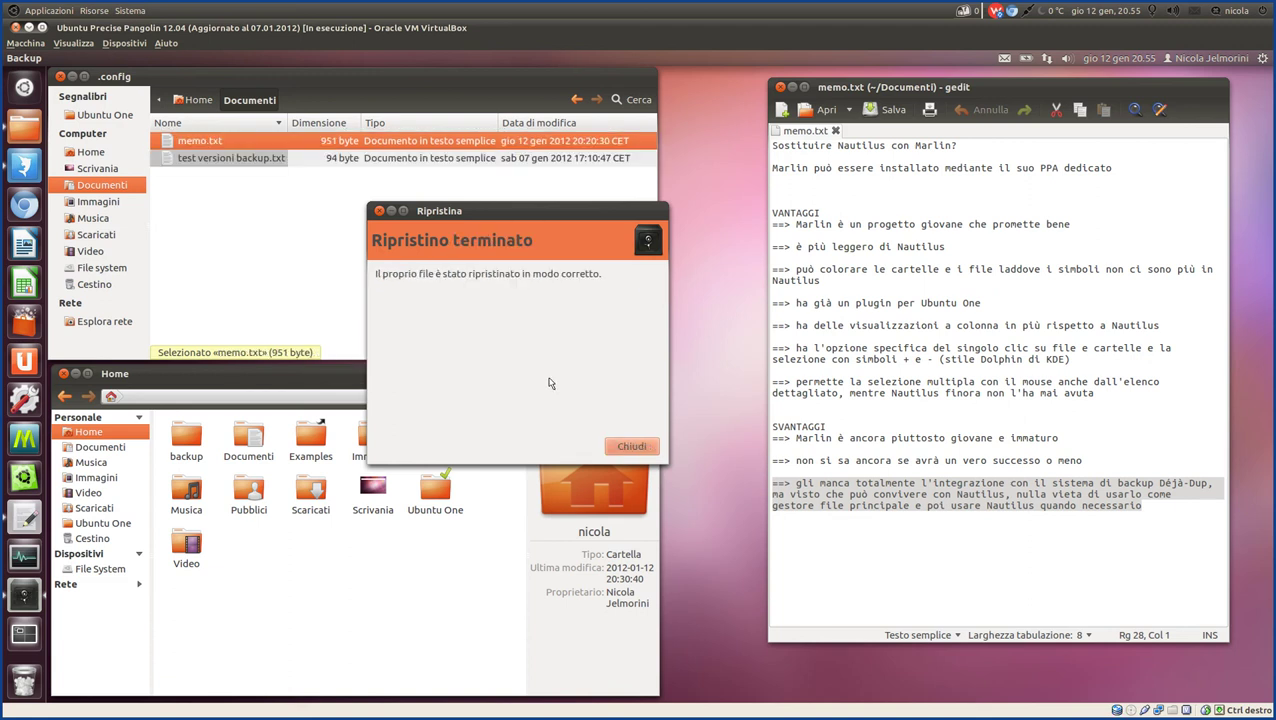
{"action": "left_click", "coordinate": [628, 446]}
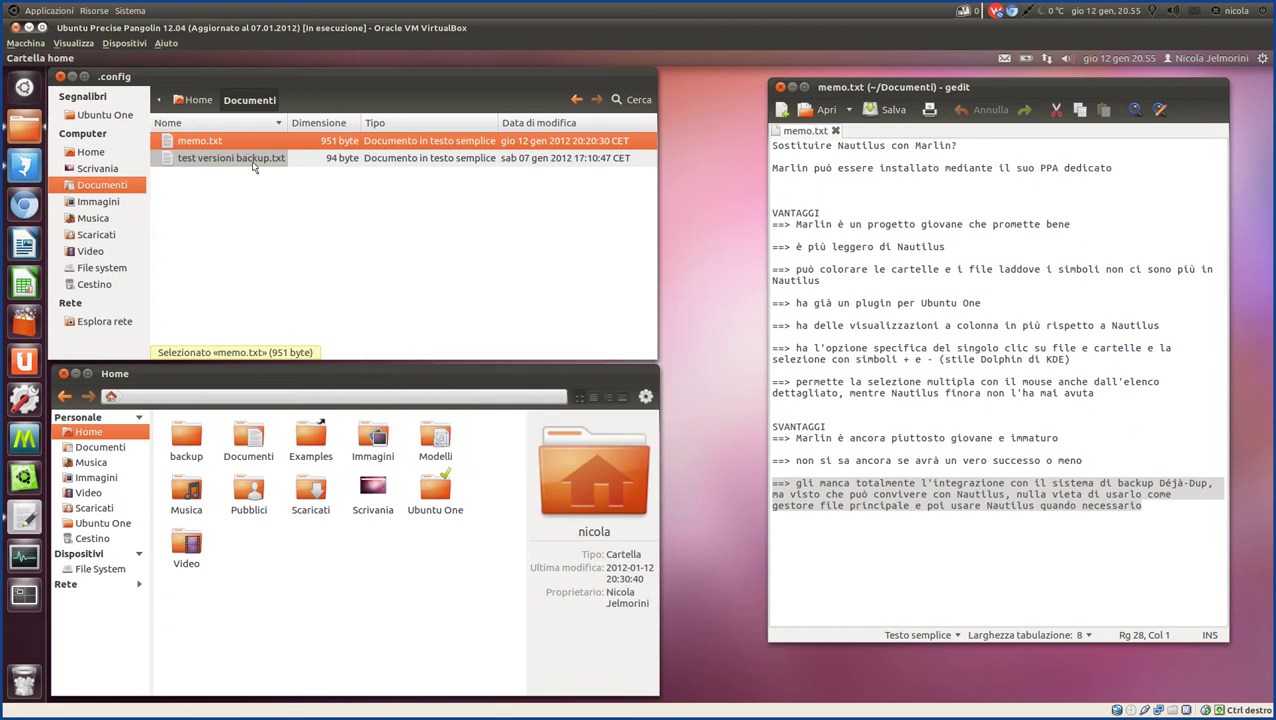
Open test versioni backup.txt to check its two lines of text, and dismiss the gedit crash report without restarting it.
{"action": "left_click", "coordinate": [253, 167]}
{"action": "double_click", "coordinate": [253, 167]}
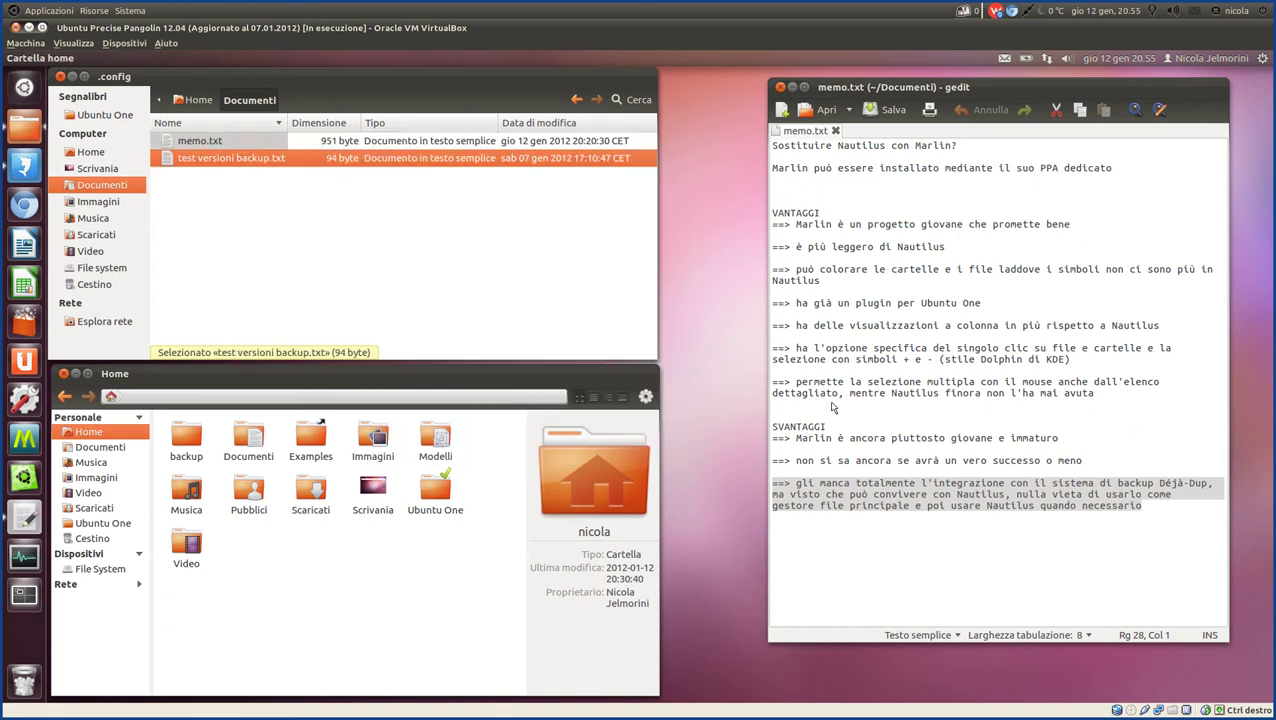
{"action": "left_click_drag", "start_coordinate": [1036, 158], "coordinate": [770, 146]}
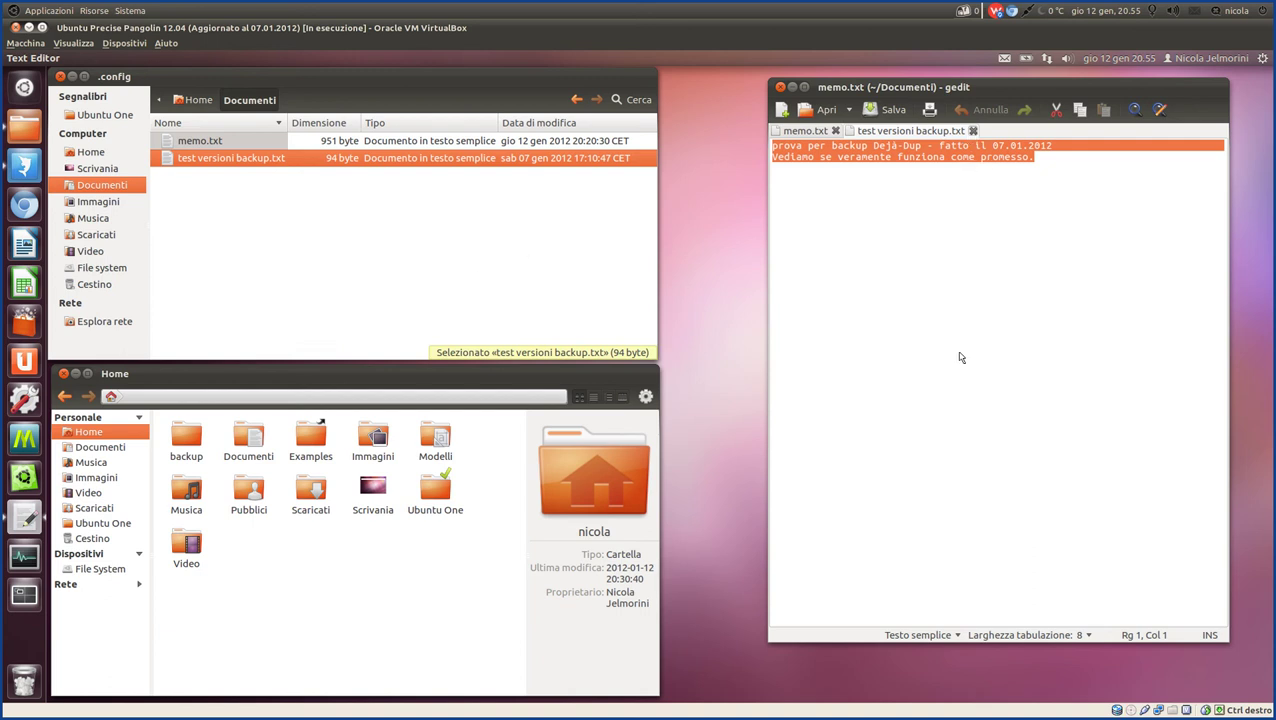
{"action": "left_click", "coordinate": [347, 163]}
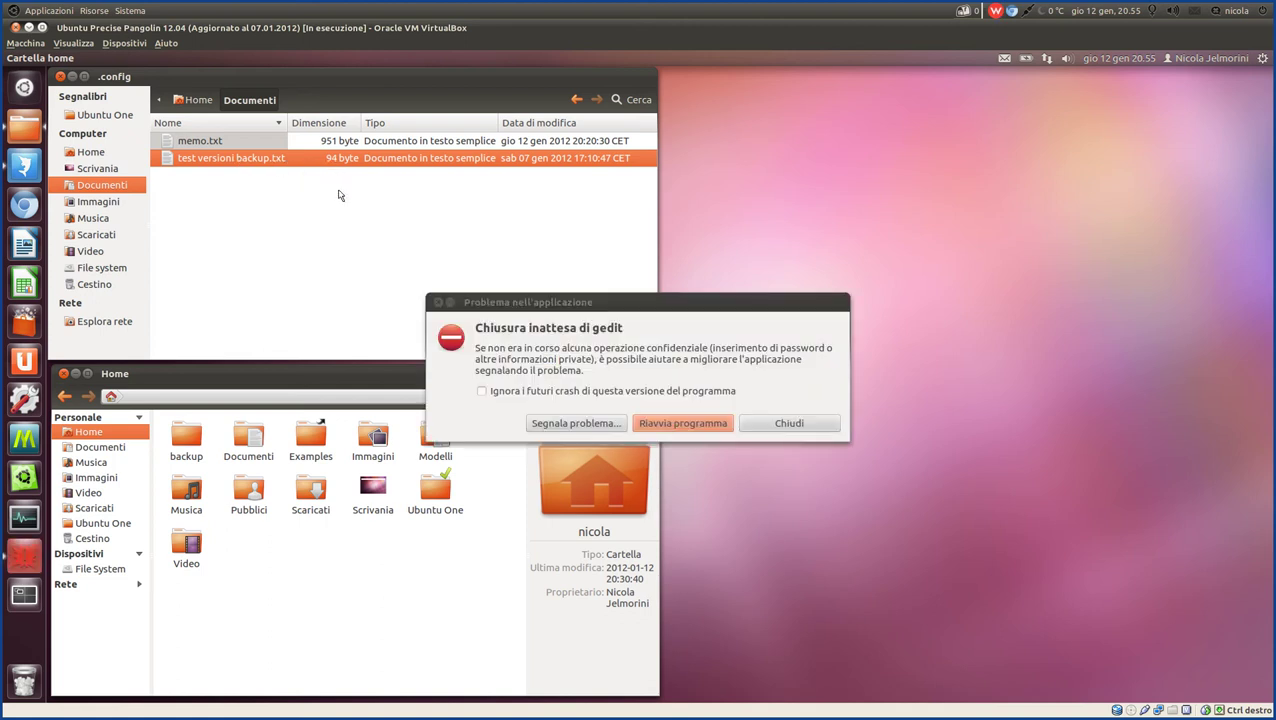
{"action": "left_click", "coordinate": [788, 423]}
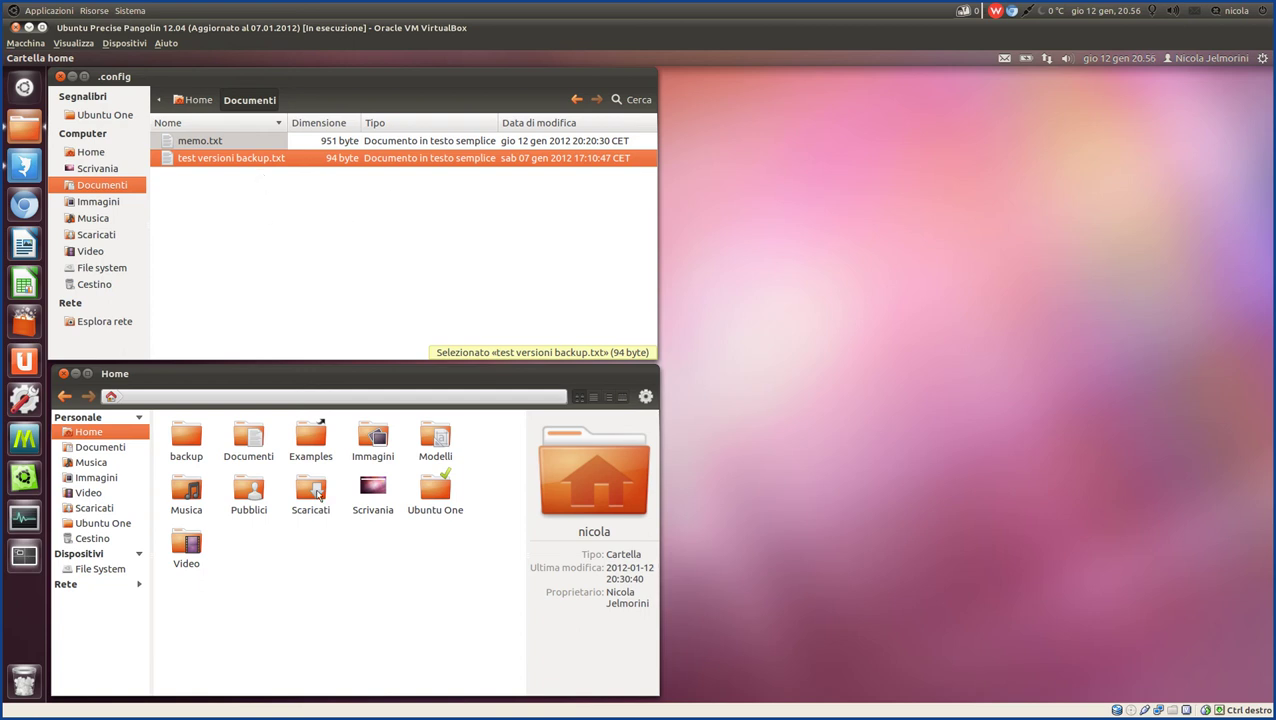
Open the Documenti folder in Marlin and compare the context options of test versioni backup.txt in Marlin and Nautilus.
{"action": "mouse_move", "coordinate": [372, 515]}
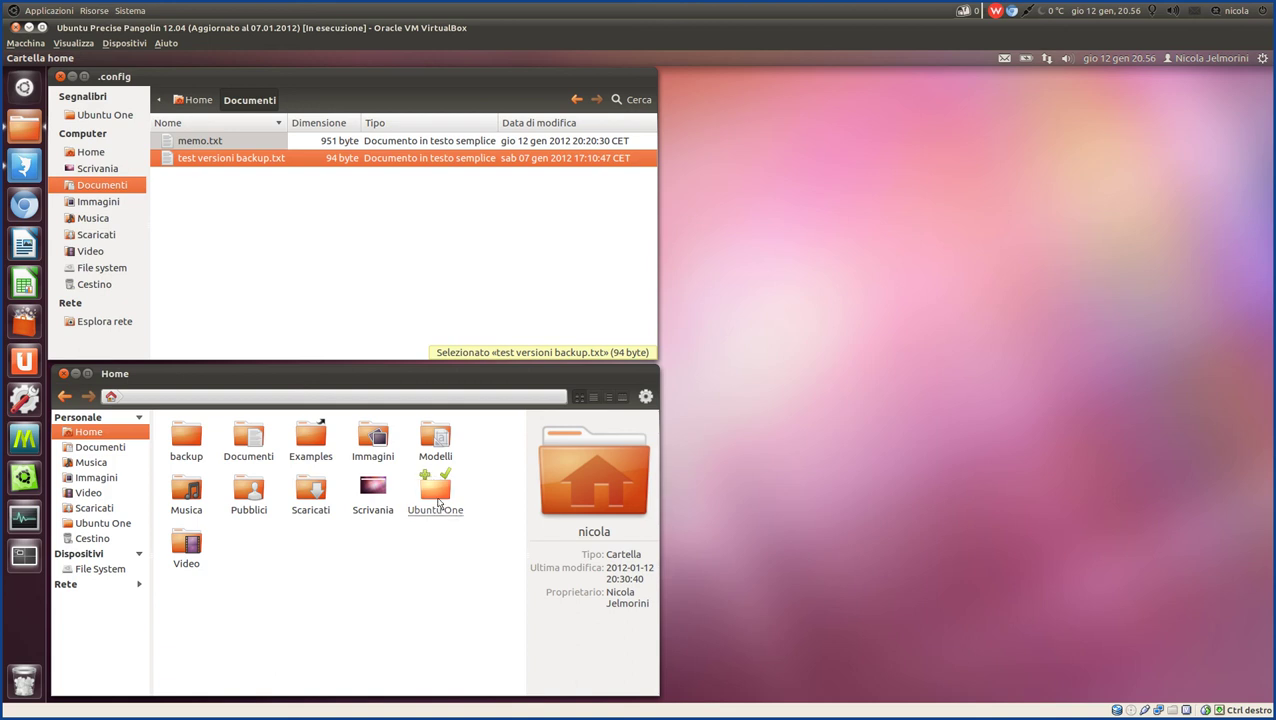
{"action": "left_click", "coordinate": [248, 438]}
{"action": "right_click", "coordinate": [254, 440]}
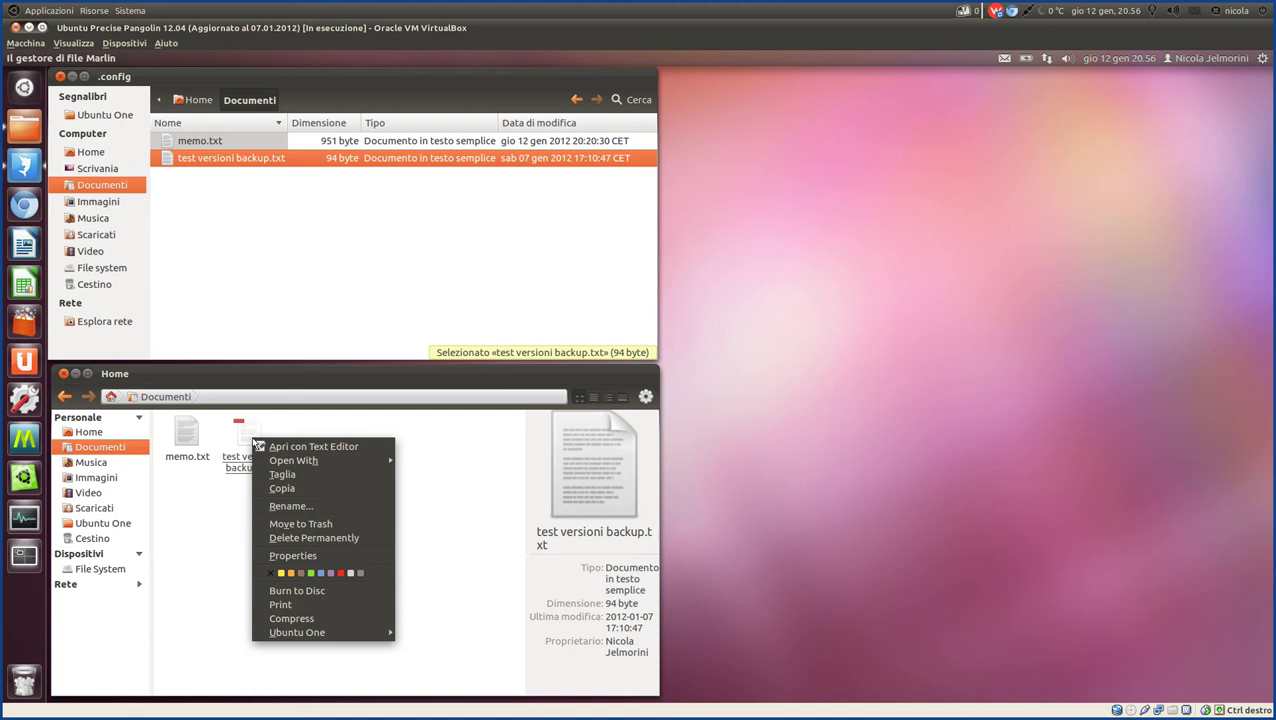
{"action": "left_click", "coordinate": [211, 573]}
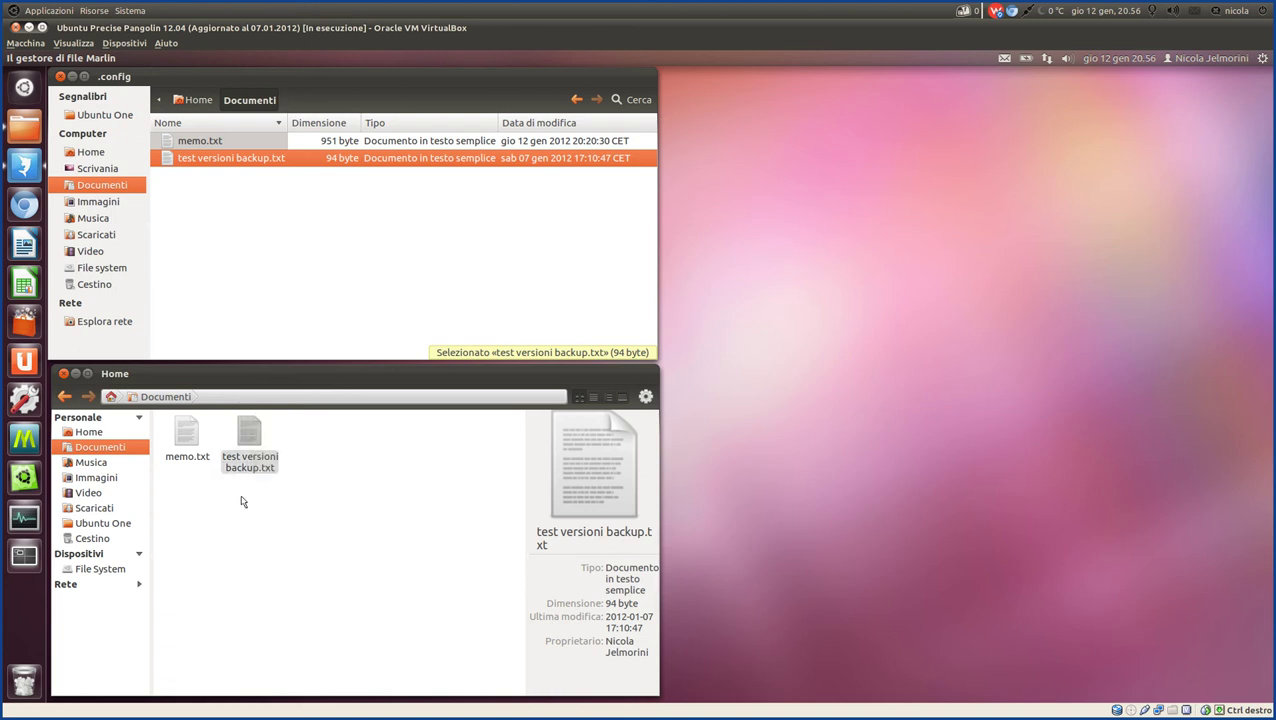
{"action": "right_click", "coordinate": [254, 162]}
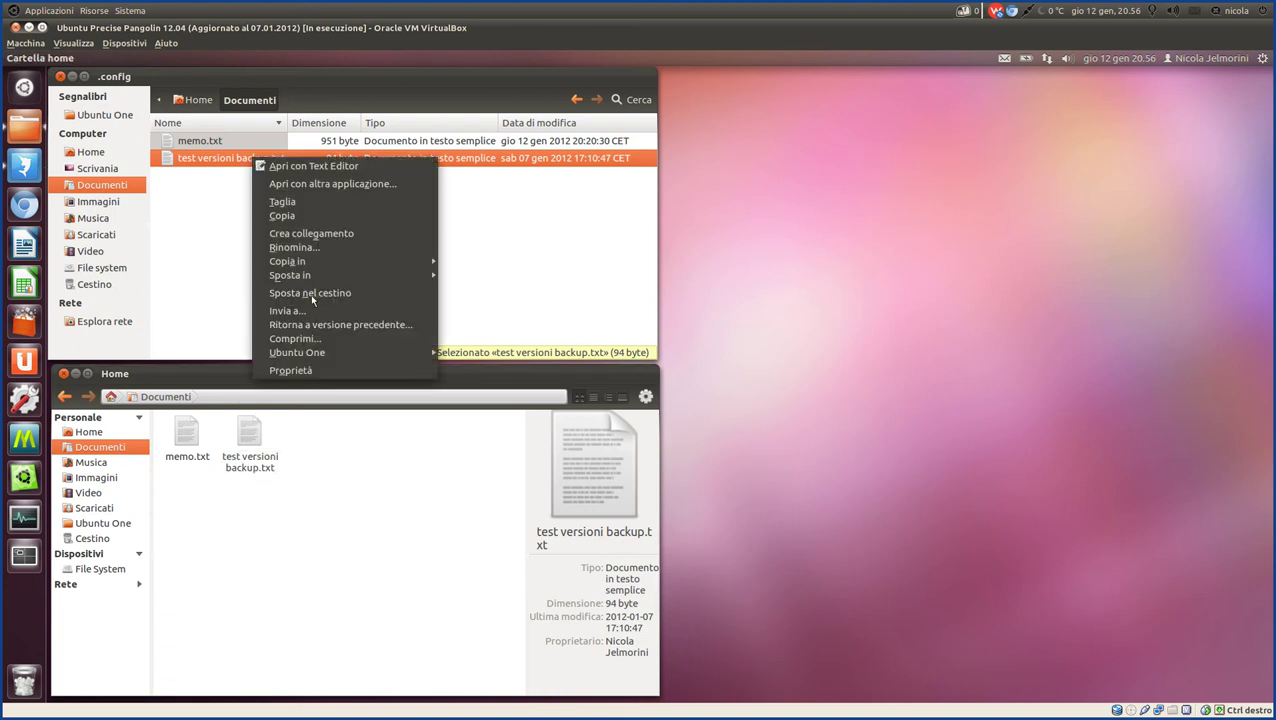
{"action": "left_click", "coordinate": [532, 245]}
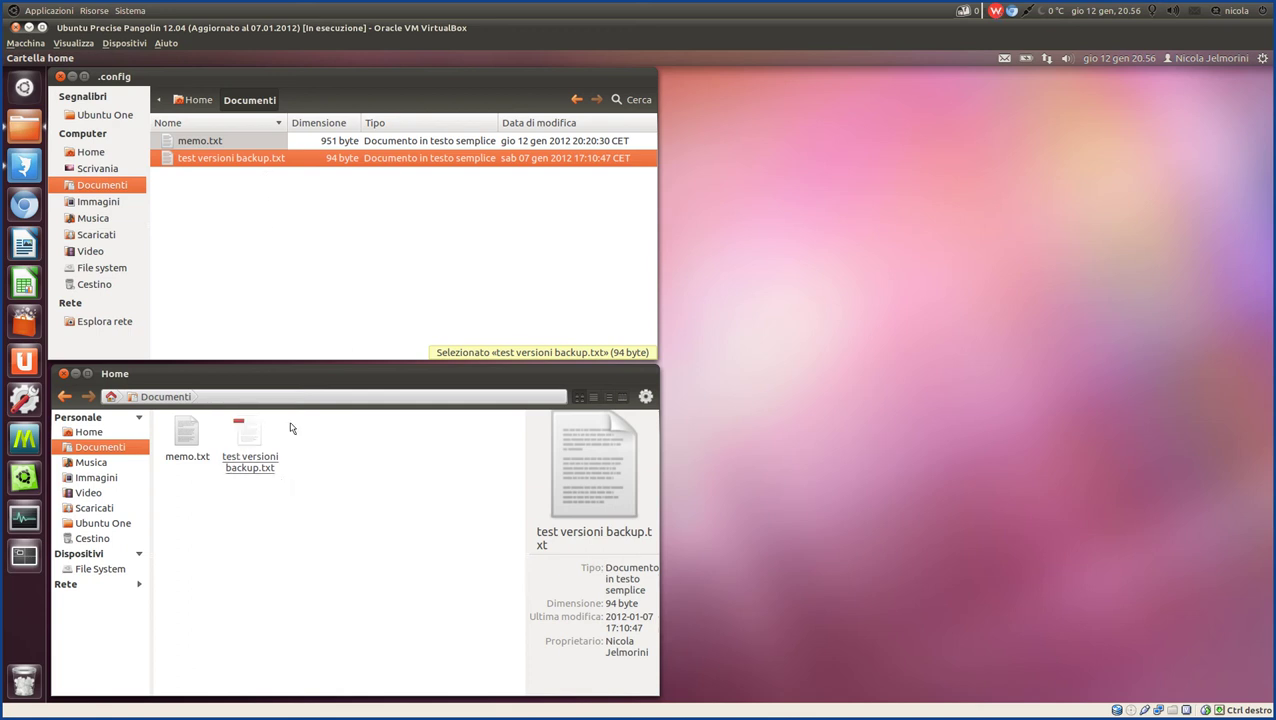
Examine the context options of test versioni backup.txt in Nautilus, including its Ubuntu One choices.
{"action": "right_click", "coordinate": [224, 159]}
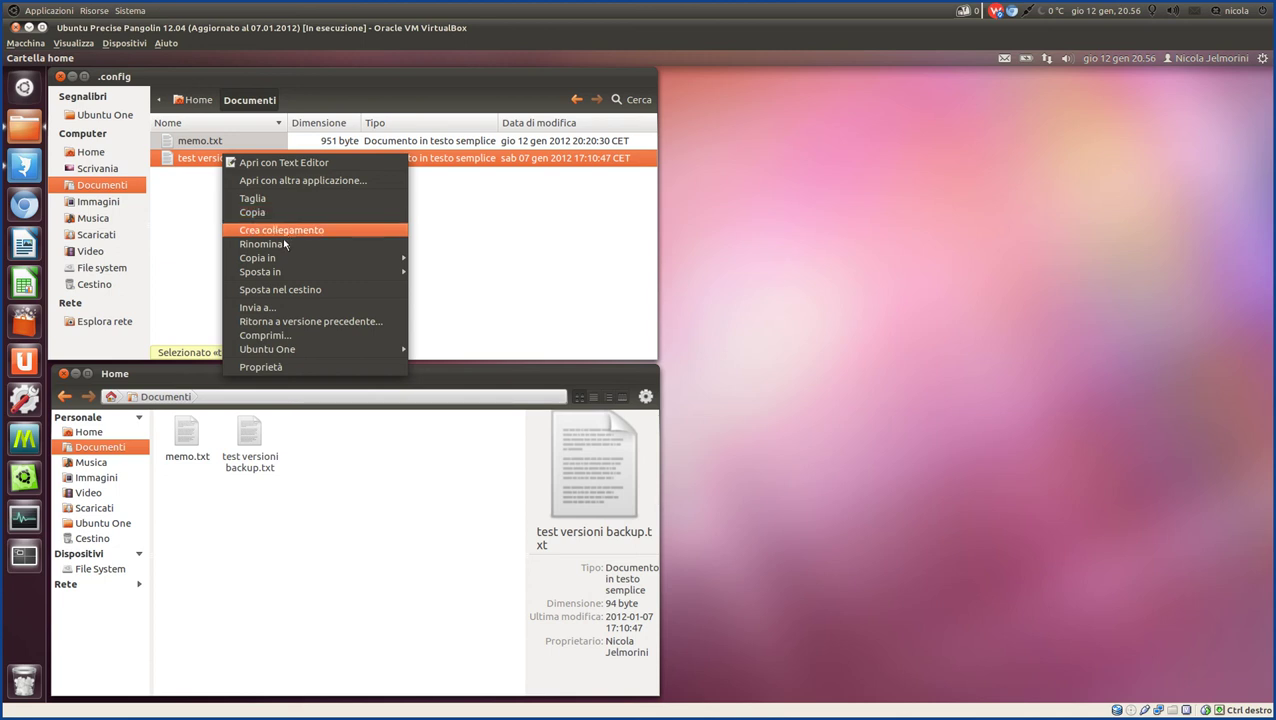
{"action": "mouse_move", "coordinate": [290, 274]}
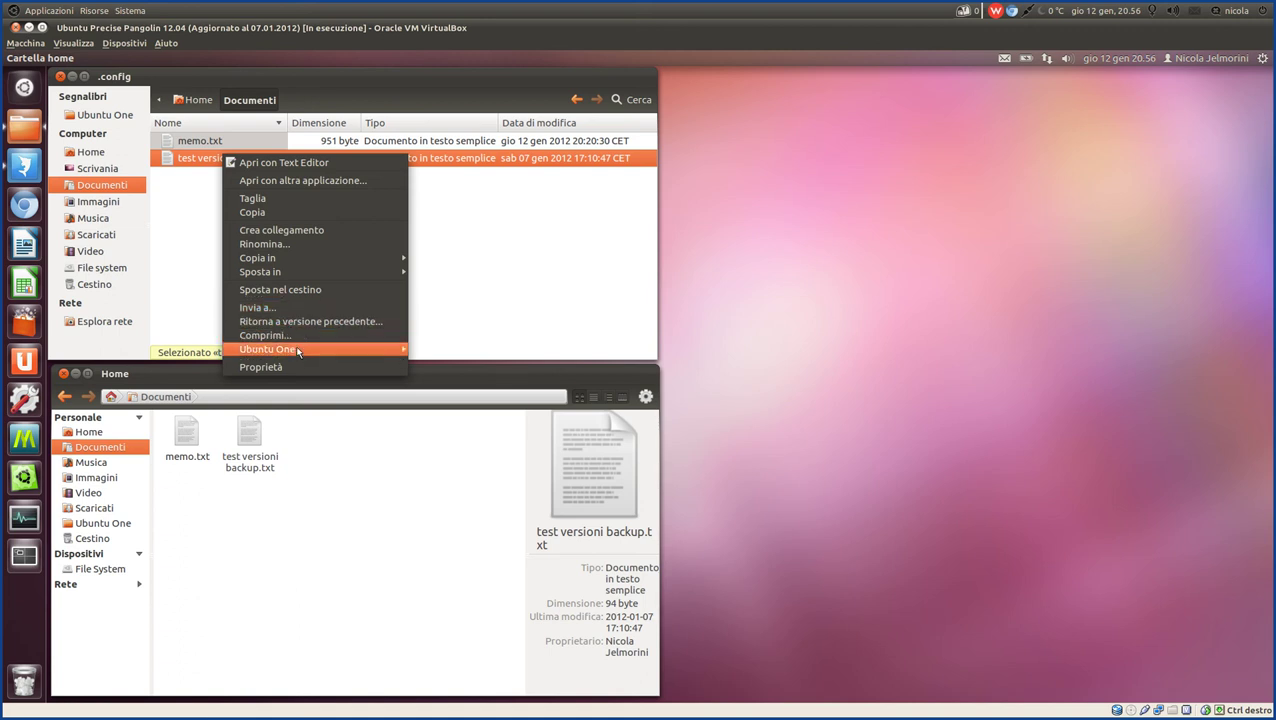
{"action": "mouse_move", "coordinate": [303, 352]}
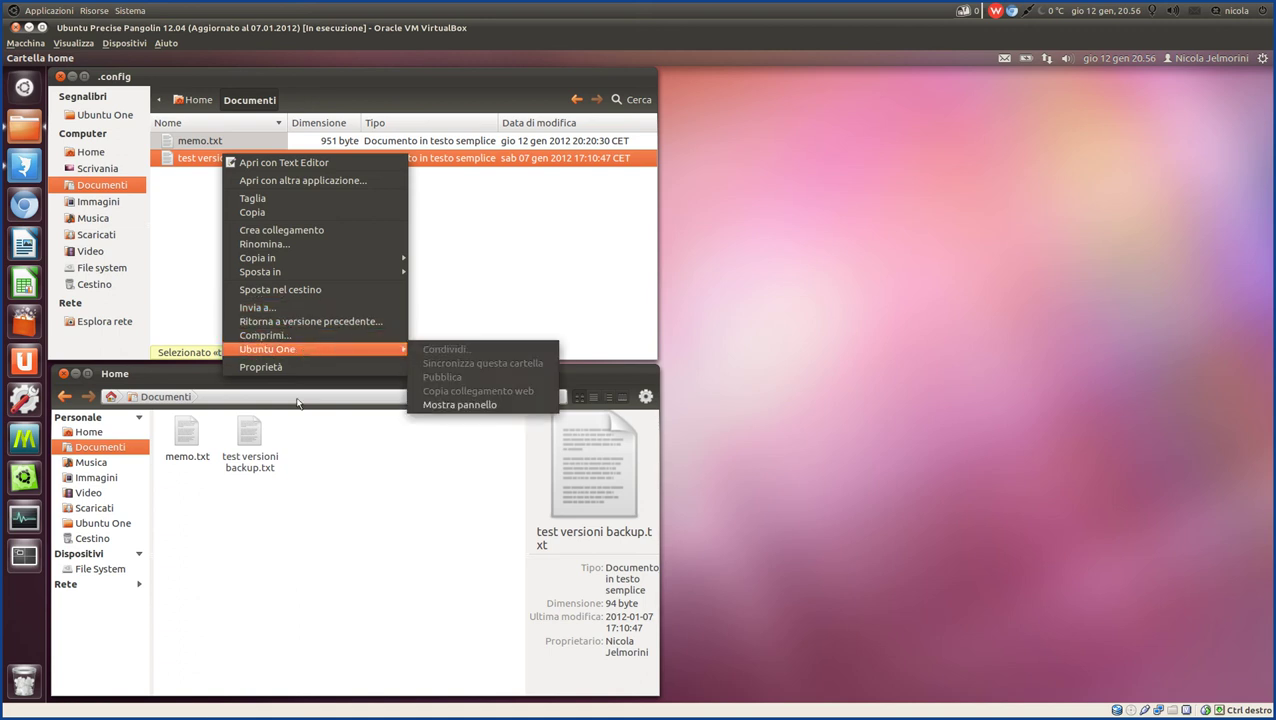
{"action": "left_click", "coordinate": [253, 553]}
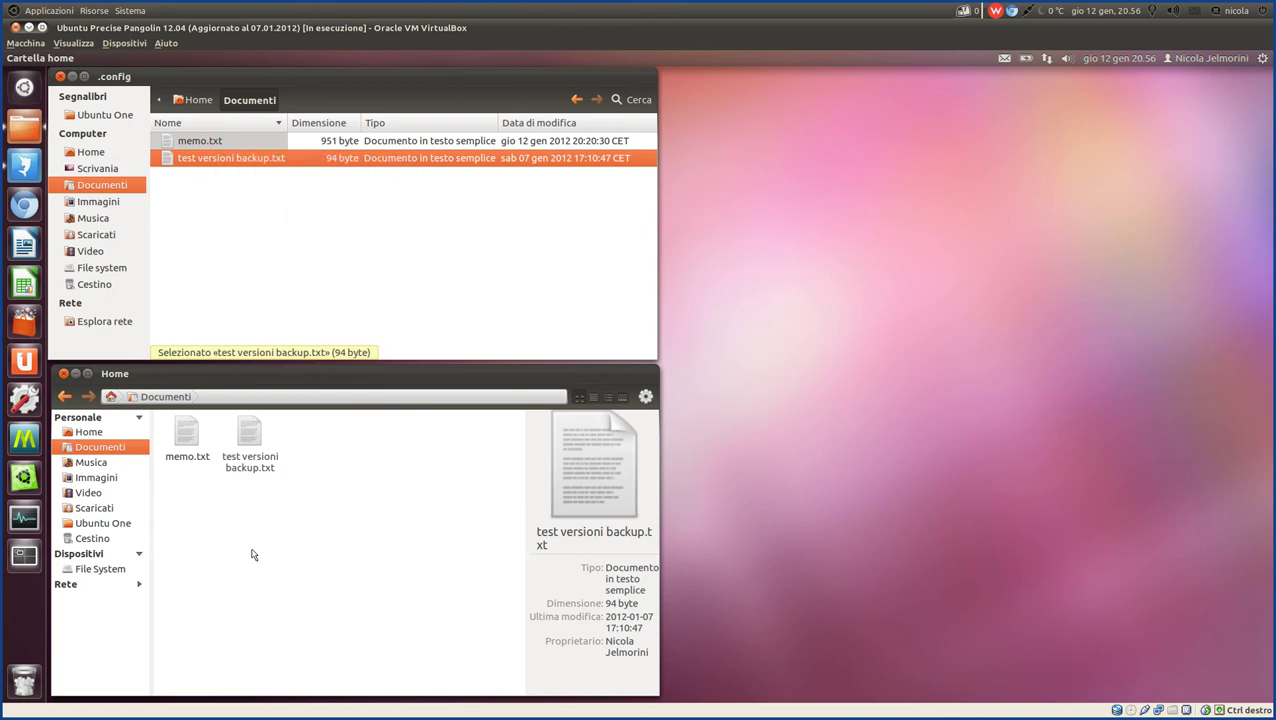
Examine Marlin's context options and Ubuntu One choices for test versioni backup.txt, and compare them with Nautilus's previous-version option.
{"action": "right_click", "coordinate": [252, 438]}
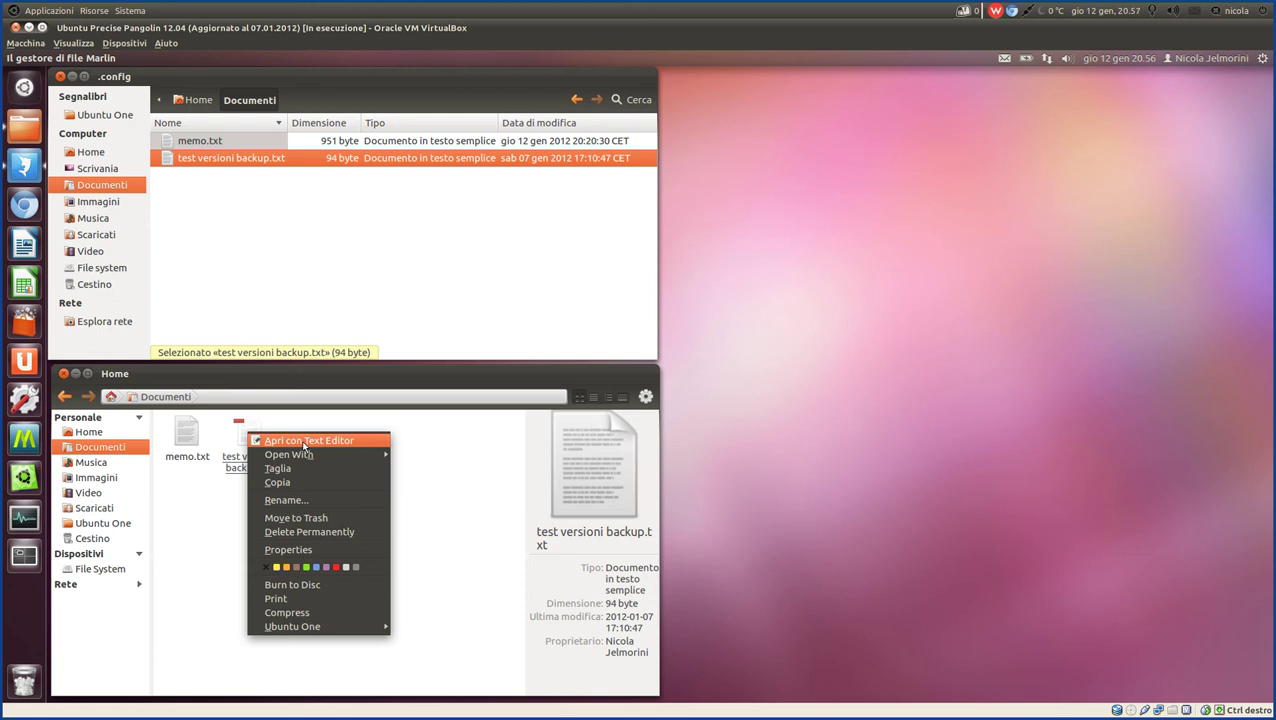
{"action": "mouse_move", "coordinate": [303, 458]}
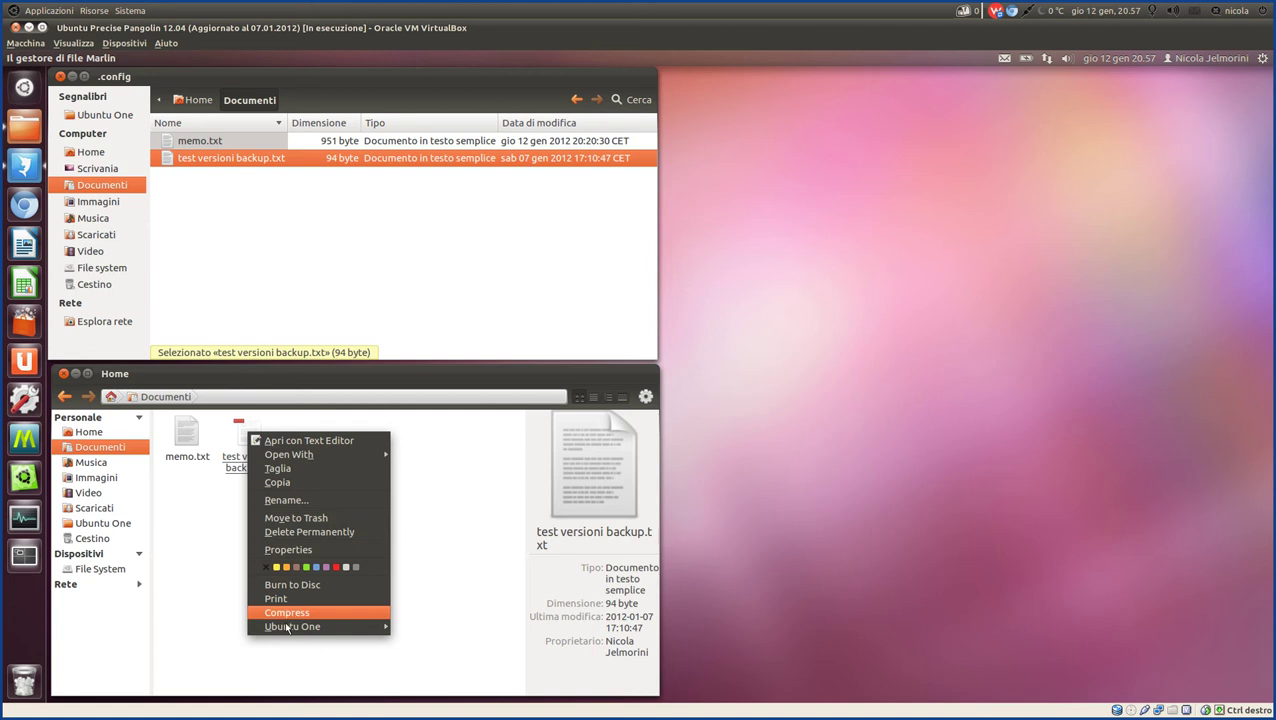
{"action": "mouse_move", "coordinate": [287, 629]}
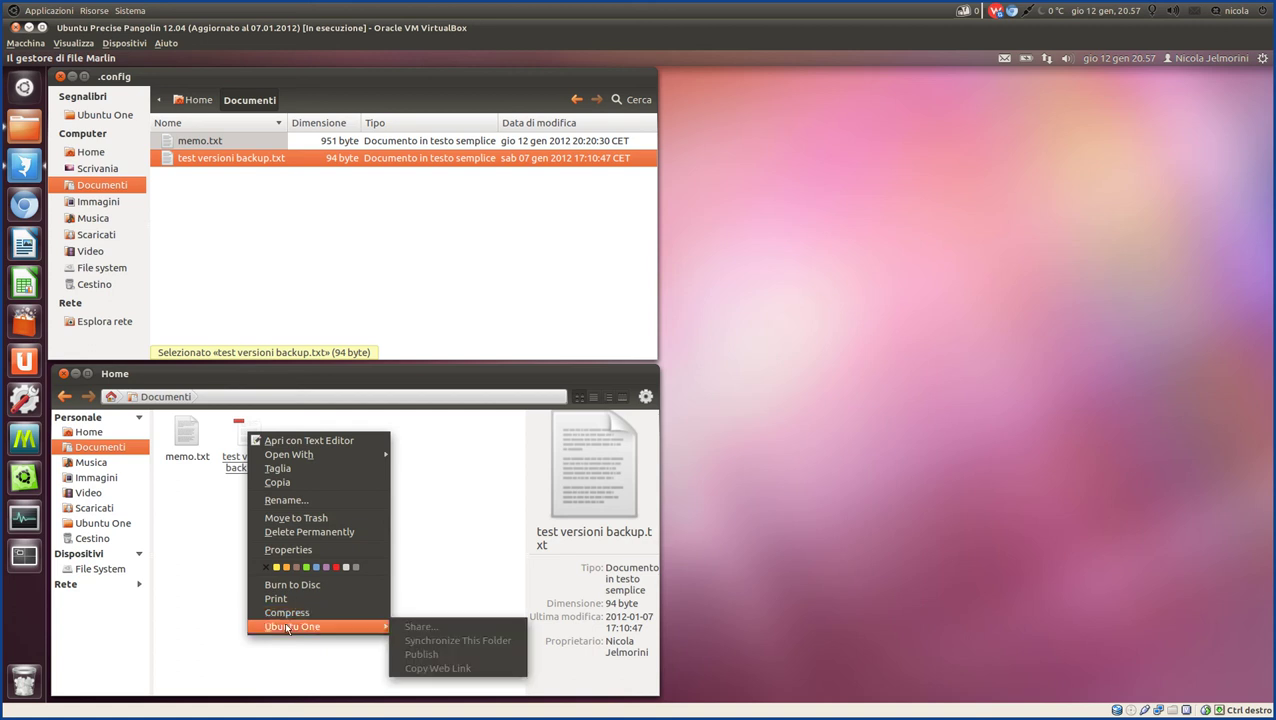
{"action": "left_click", "coordinate": [310, 266]}
{"action": "right_click", "coordinate": [275, 162]}
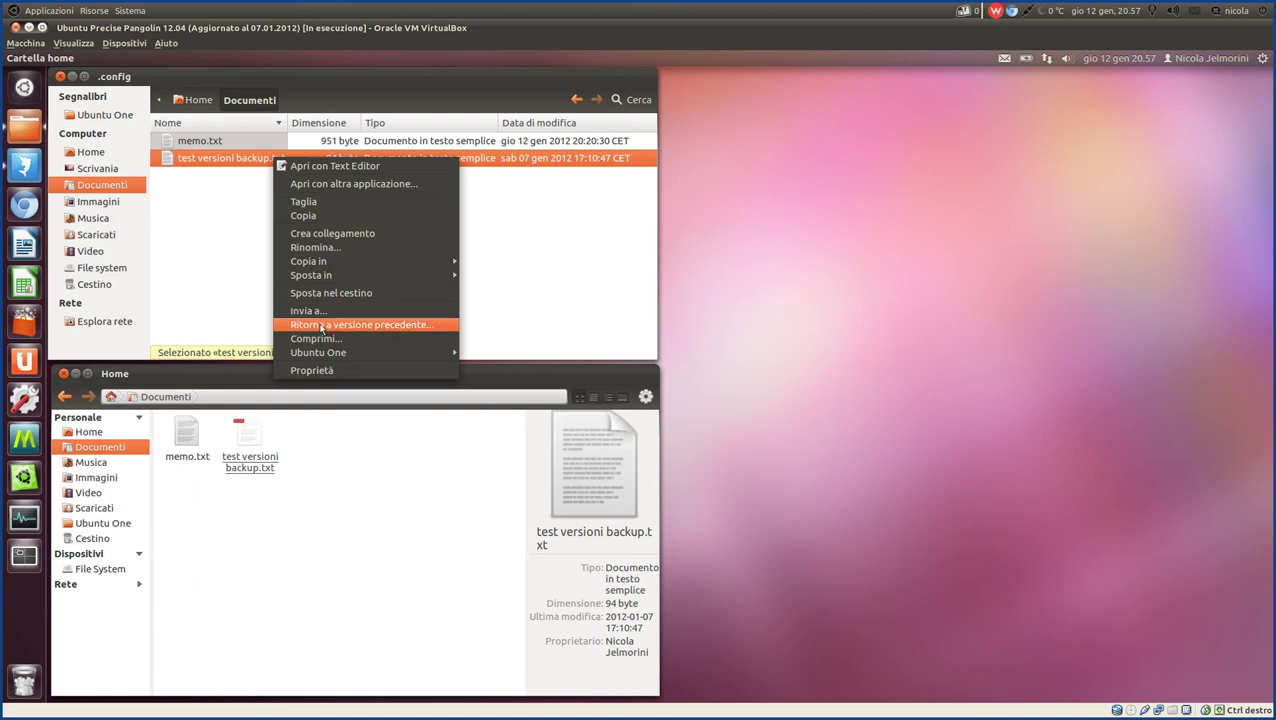
{"action": "left_click", "coordinate": [372, 504]}
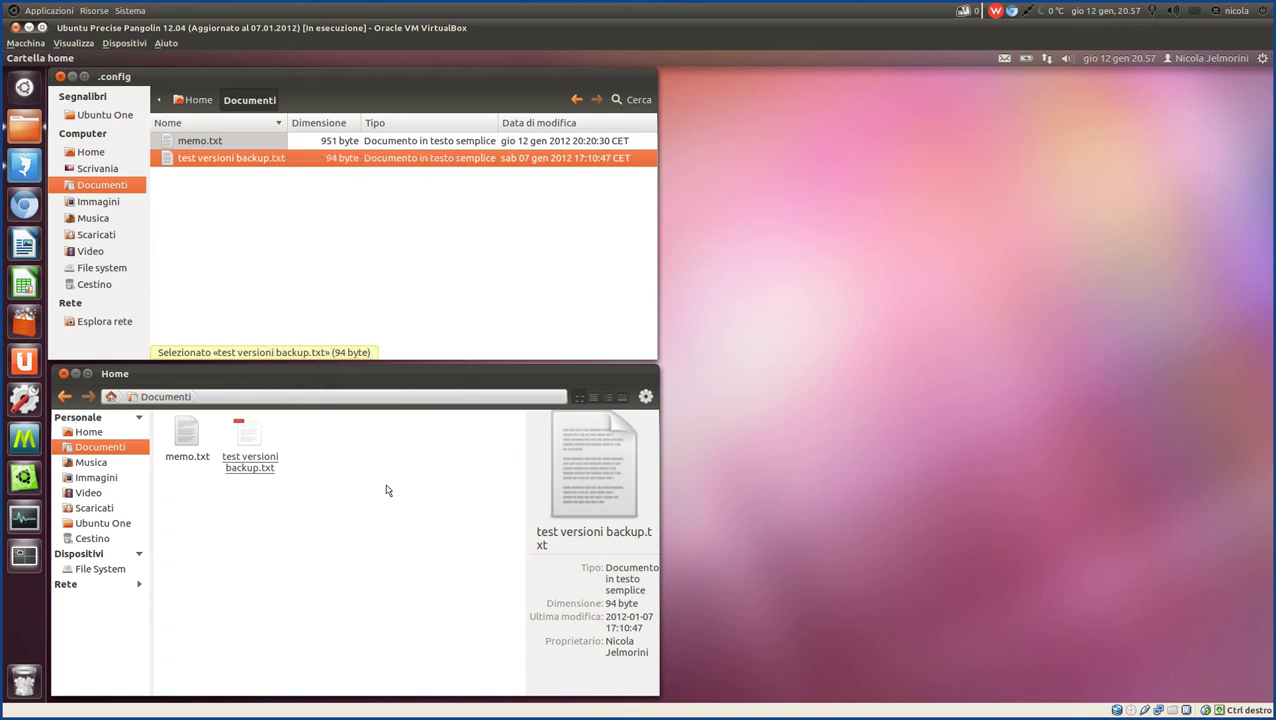
Open the properties of test versioni backup.txt in Marlin and move the properties window clear of both file managers.
{"action": "right_click", "coordinate": [251, 441]}
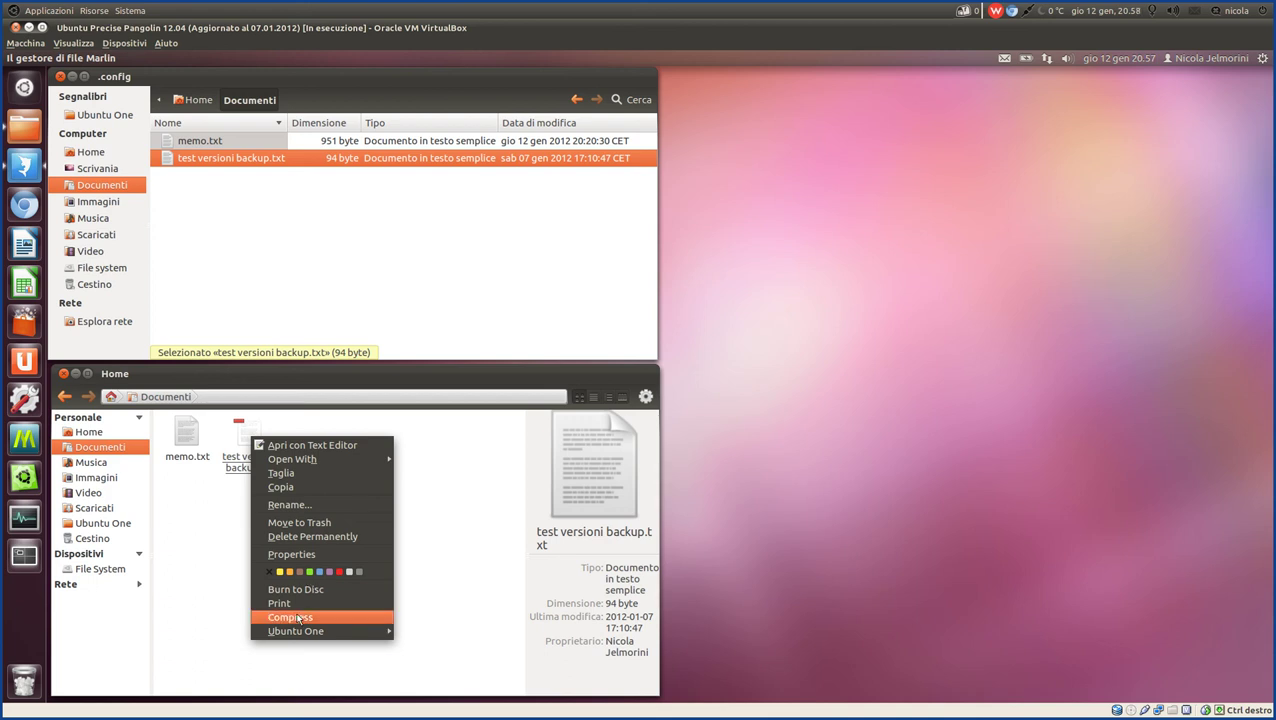
{"action": "left_click", "coordinate": [302, 554]}
{"action": "left_click_drag", "start_coordinate": [368, 400], "coordinate": [825, 384]}
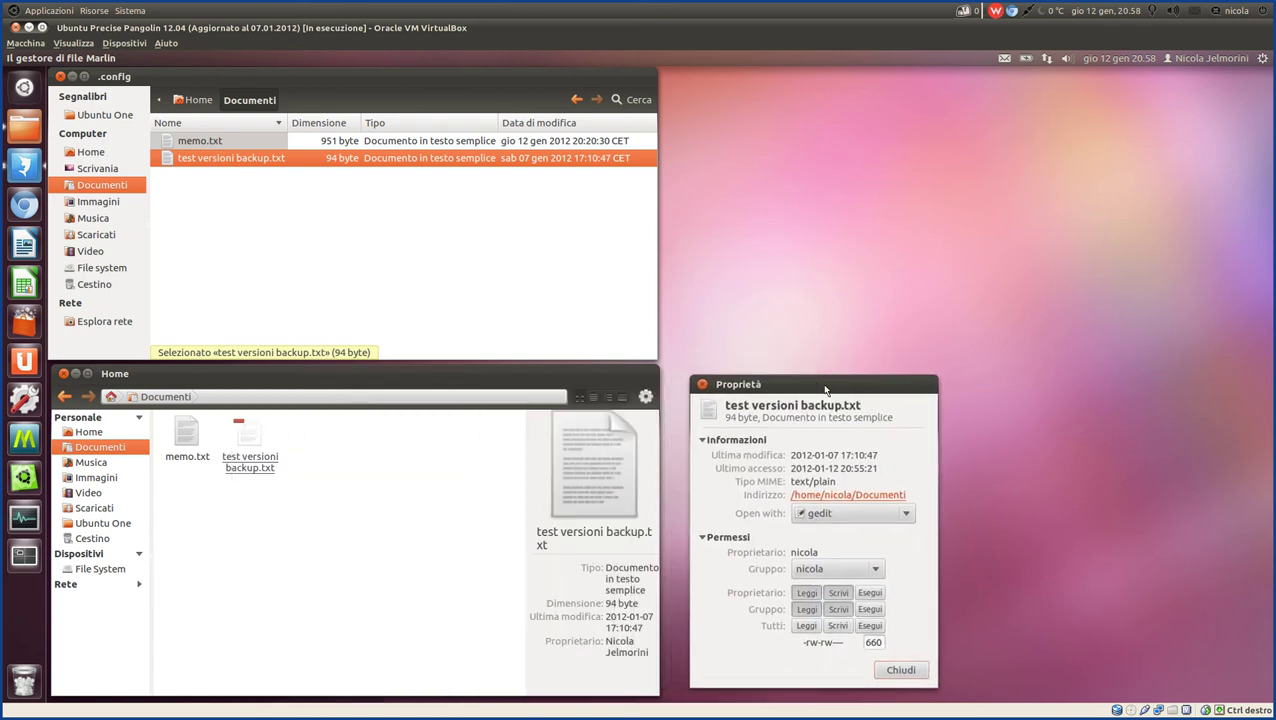
Open the properties of test versioni backup.txt in Nautilus and arrange its window alongside Marlin's properties window for comparison.
{"action": "right_click", "coordinate": [280, 162]}
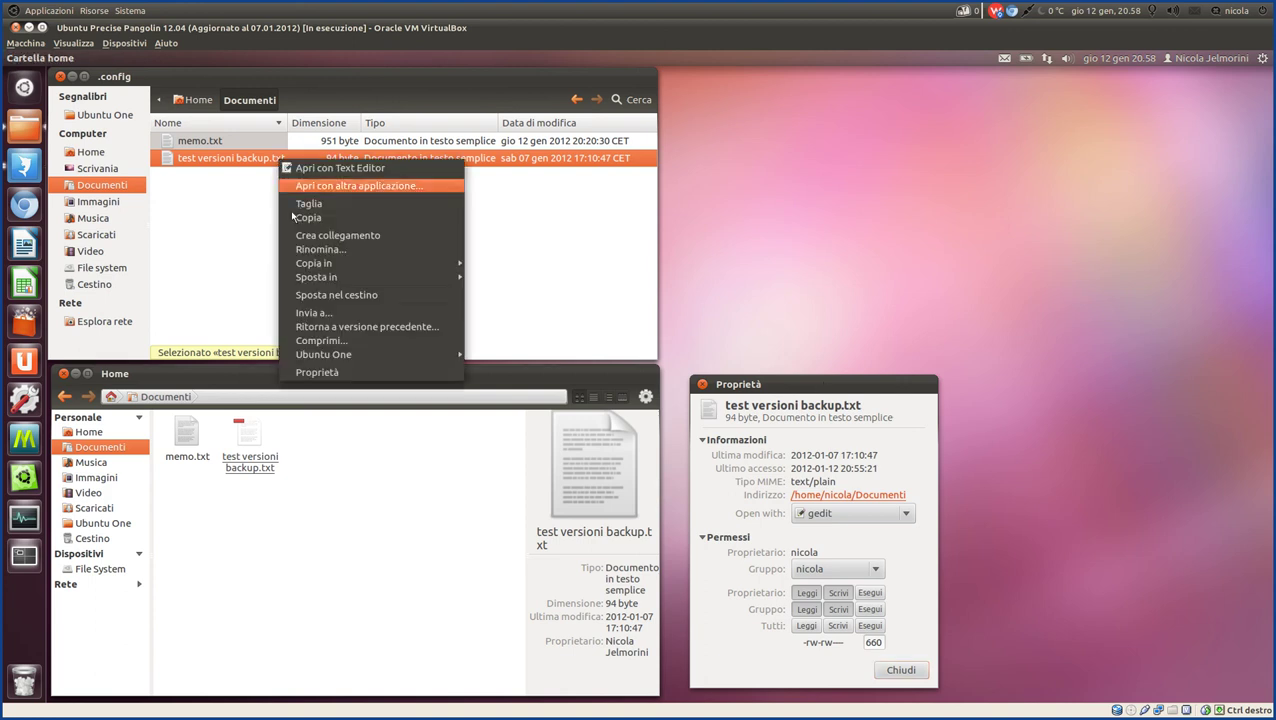
{"action": "left_click", "coordinate": [325, 376]}
{"action": "left_click_drag", "start_coordinate": [705, 188], "coordinate": [1103, 92]}
{"action": "left_click_drag", "start_coordinate": [775, 391], "coordinate": [559, 352]}
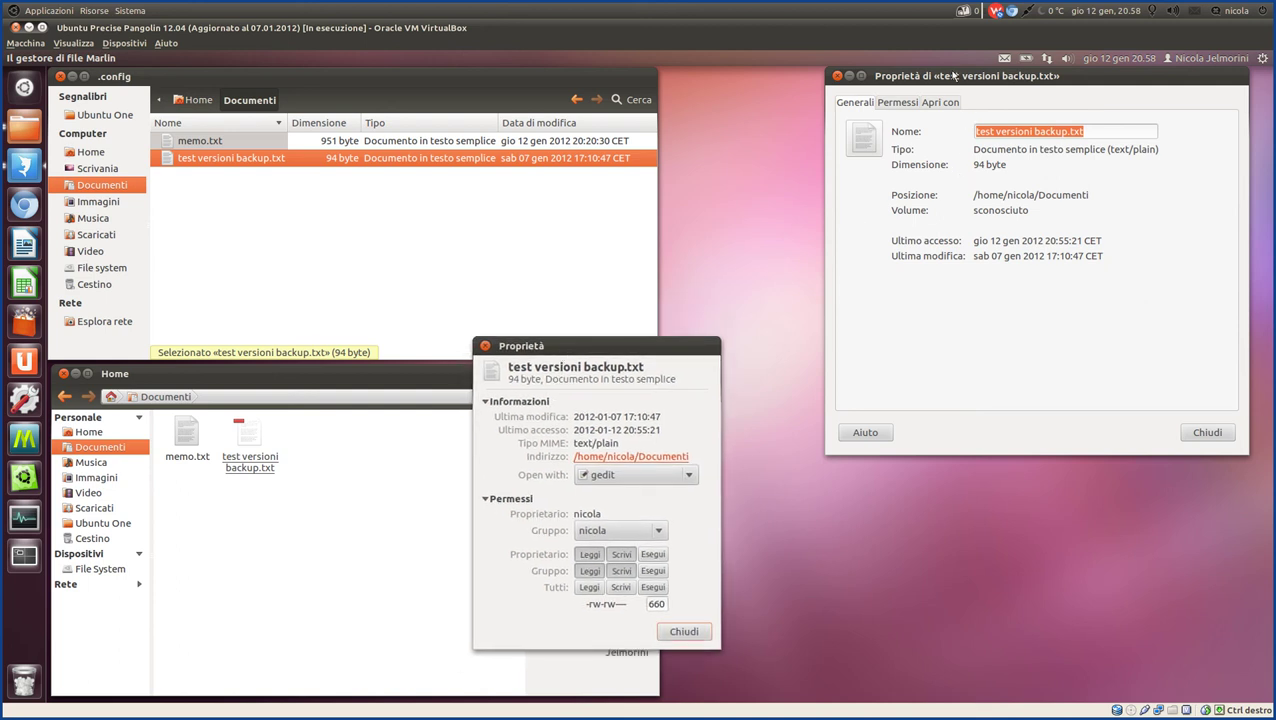
{"action": "left_click_drag", "start_coordinate": [955, 80], "coordinate": [881, 86]}
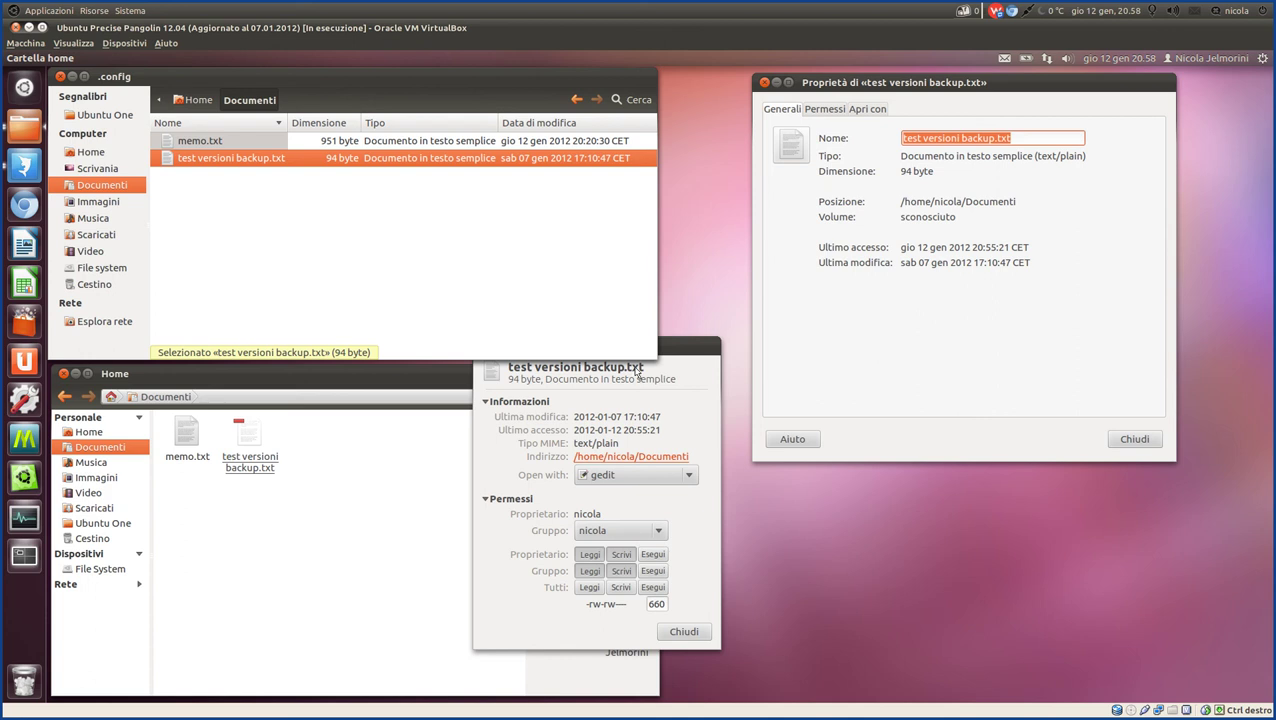
Bring Marlin's properties window fully into view and examine its Open with setting.
{"action": "left_click", "coordinate": [686, 378]}
{"action": "left_click_drag", "start_coordinate": [600, 345], "coordinate": [630, 382]}
{"action": "left_click", "coordinate": [718, 515]}
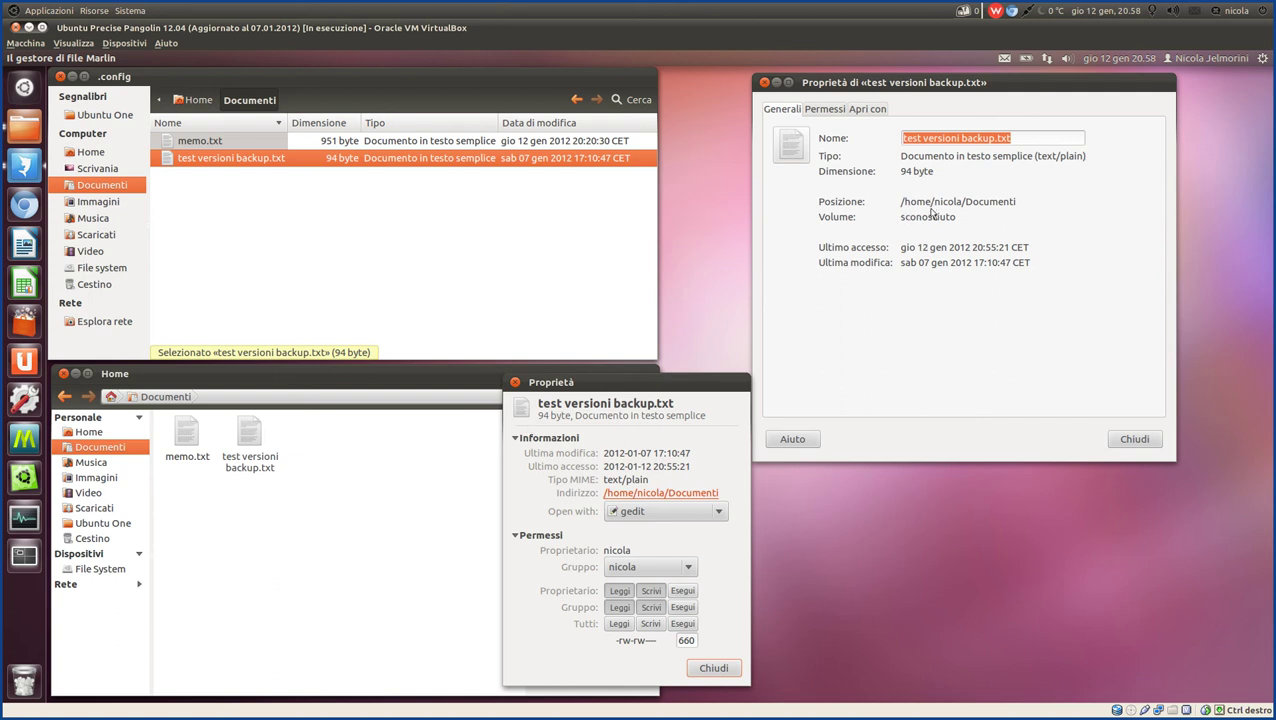
Highlight the file's folder path under Posizione in Nautilus's properties window.
{"action": "triple_click", "coordinate": [993, 205]}
{"action": "left_click", "coordinate": [993, 206]}
{"action": "triple_click", "coordinate": [995, 205]}
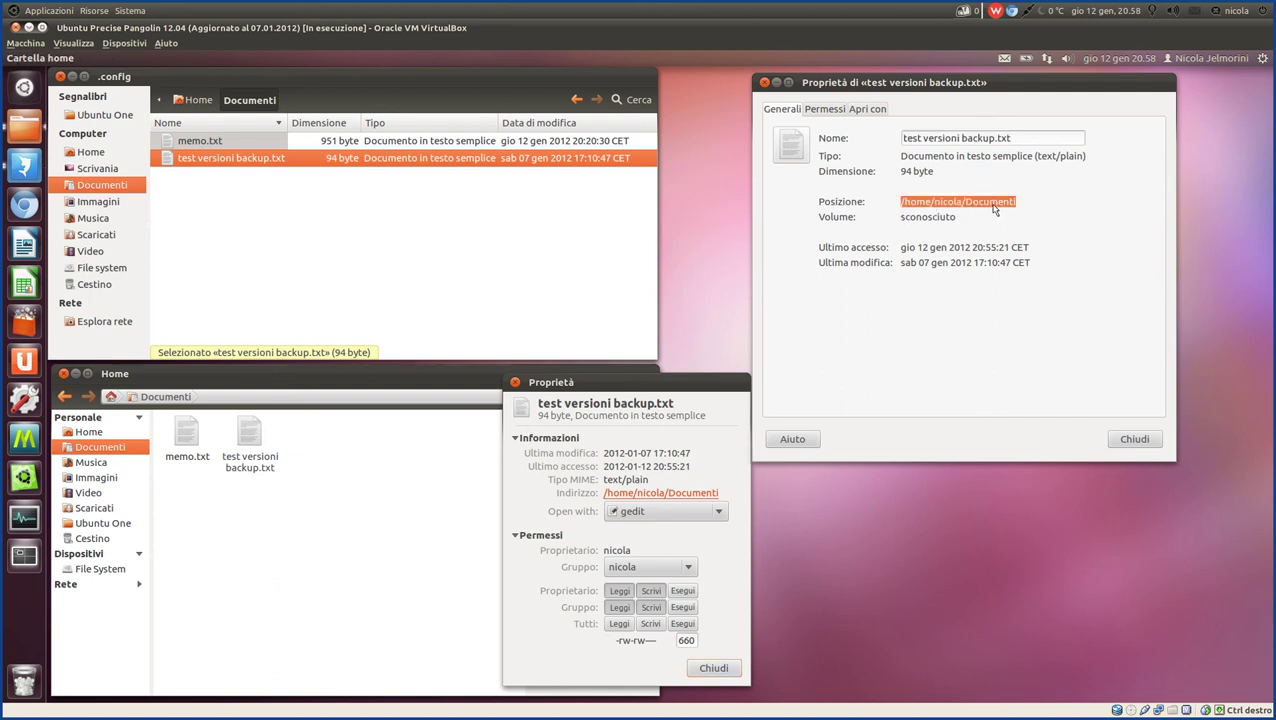
Try the folder link and view the Open with choices in Marlin's properties window, and view Nautilus's Apri con settings for comparison.
{"action": "left_click", "coordinate": [995, 206]}
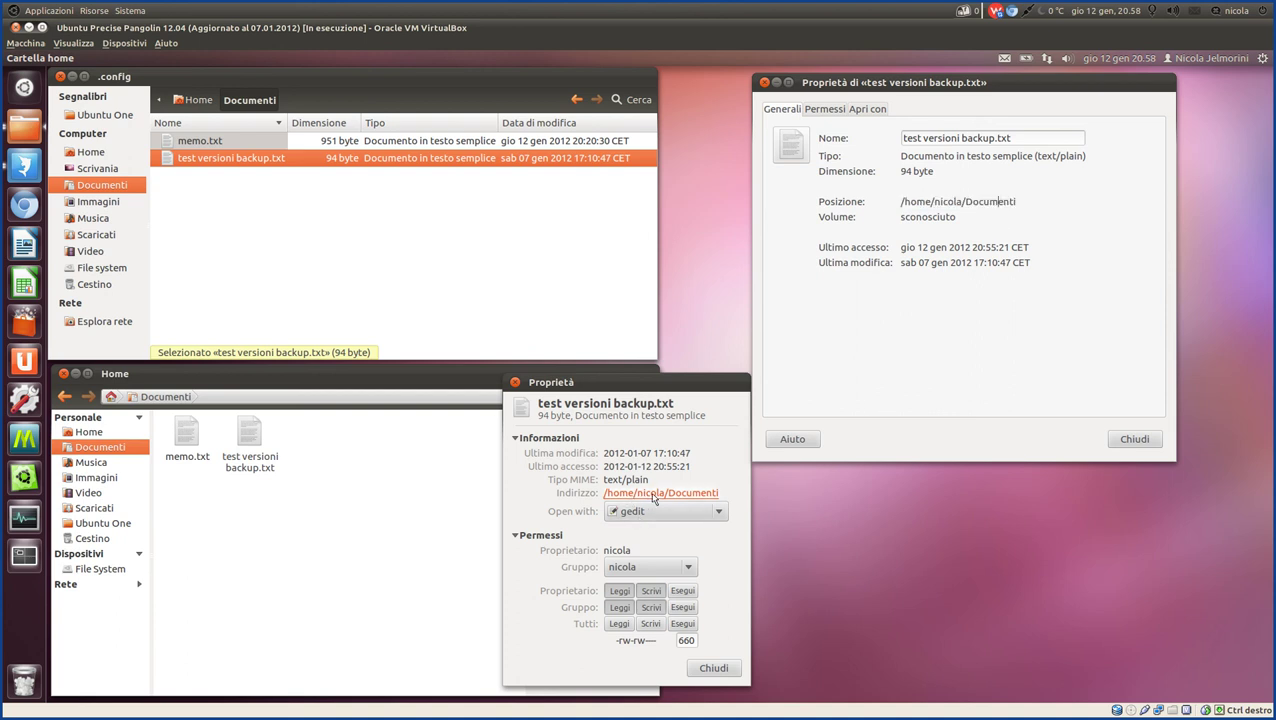
{"action": "left_click", "coordinate": [655, 496]}
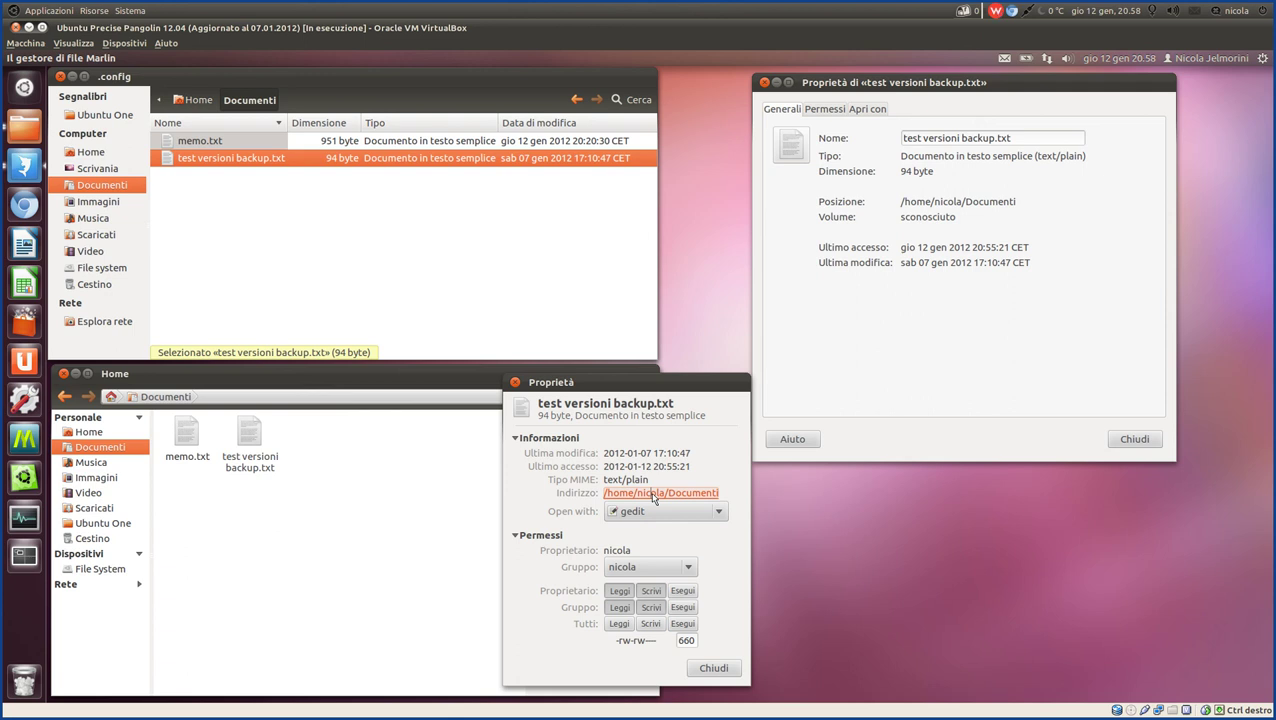
{"action": "left_click", "coordinate": [720, 515]}
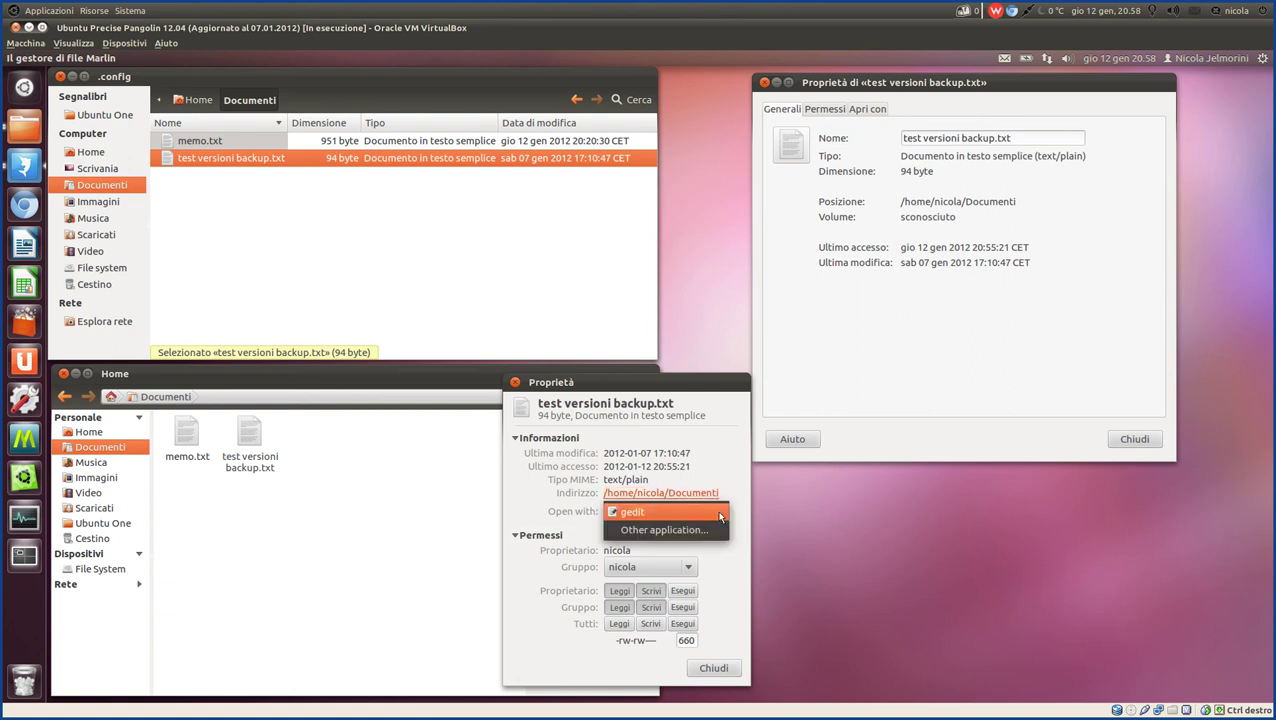
{"action": "left_click", "coordinate": [720, 515]}
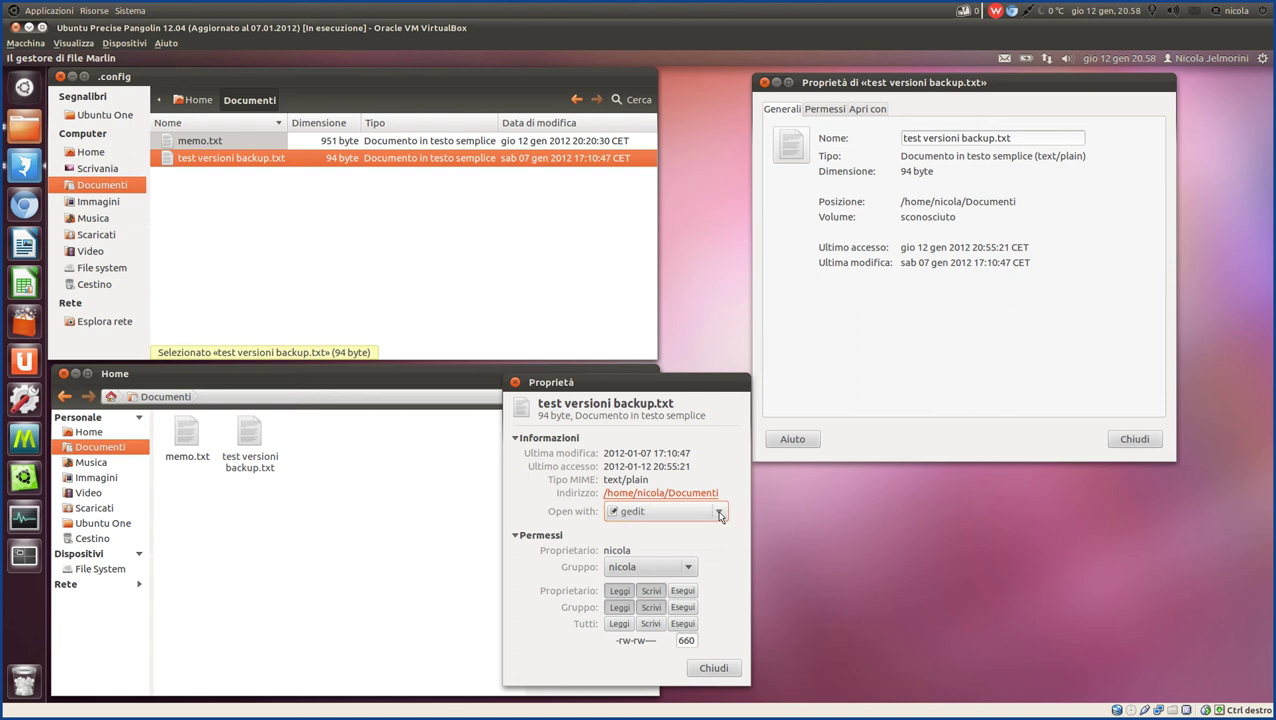
{"action": "left_click", "coordinate": [864, 110]}
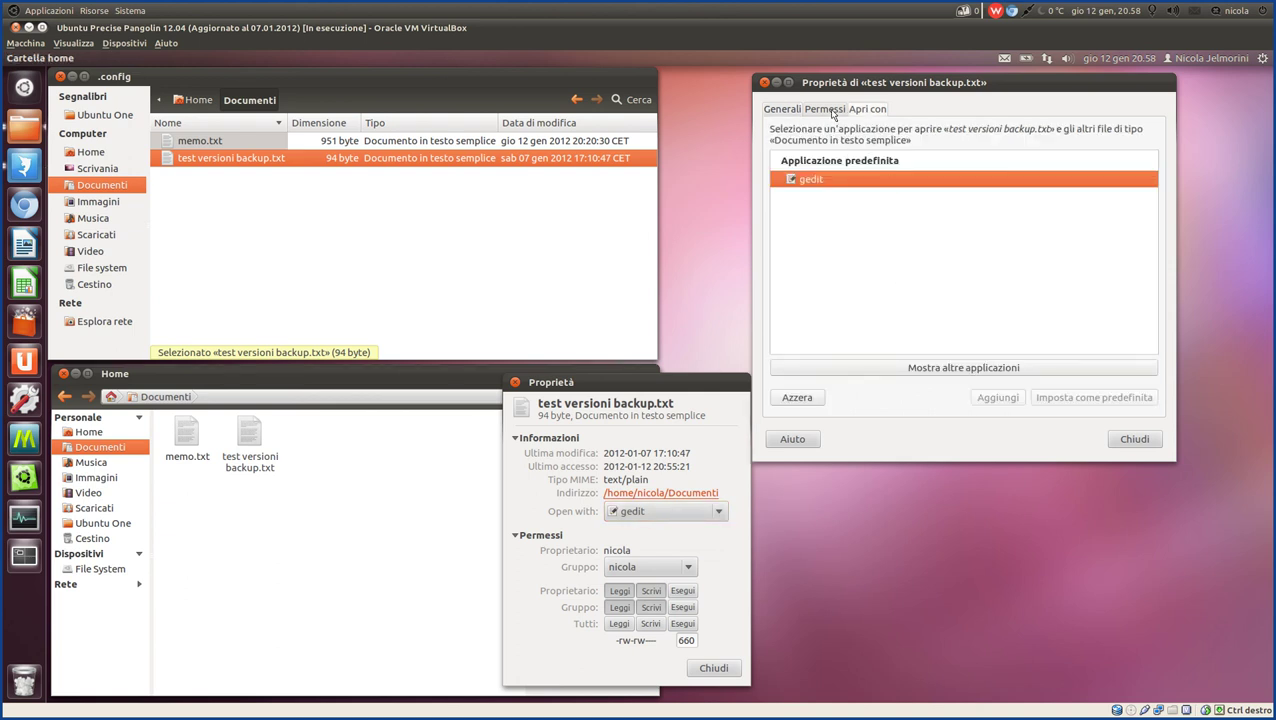
Show the file's permissions in Nautilus's properties window, and collapse and re-expand the Permessi and Informazioni sections in Marlin's.
{"action": "left_click", "coordinate": [831, 112]}
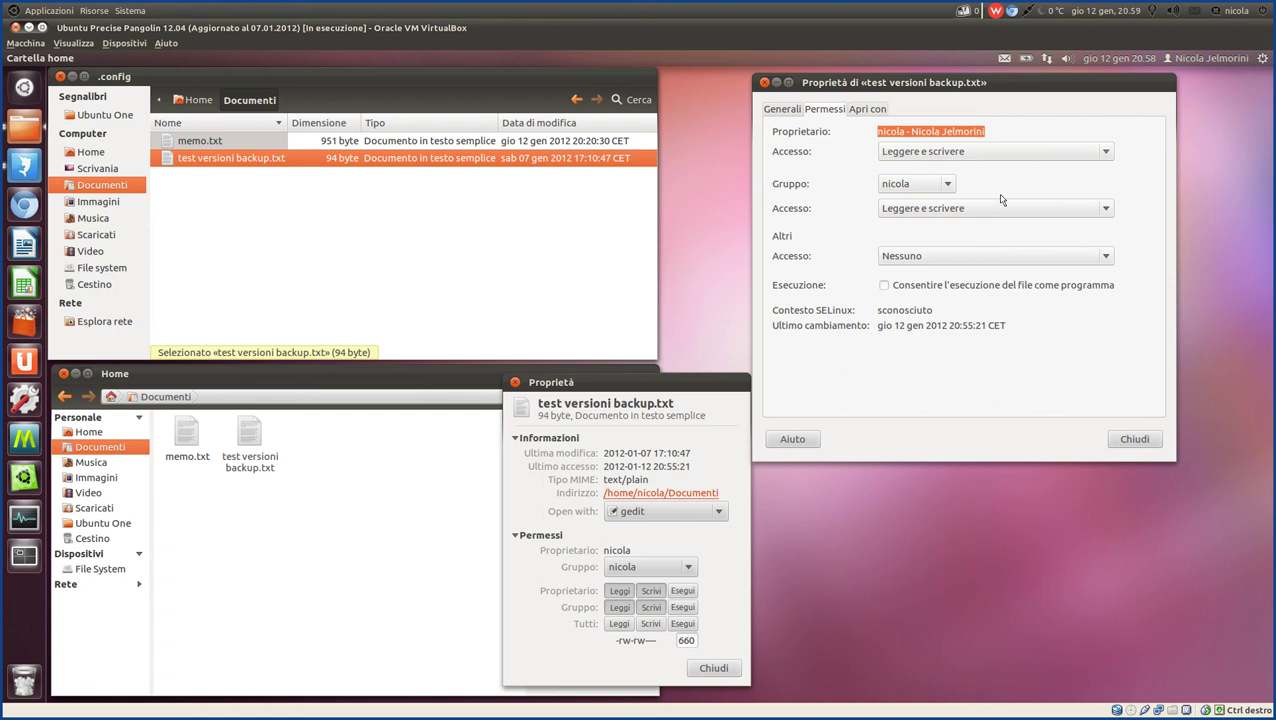
{"action": "left_click", "coordinate": [516, 537]}
{"action": "left_click", "coordinate": [516, 537]}
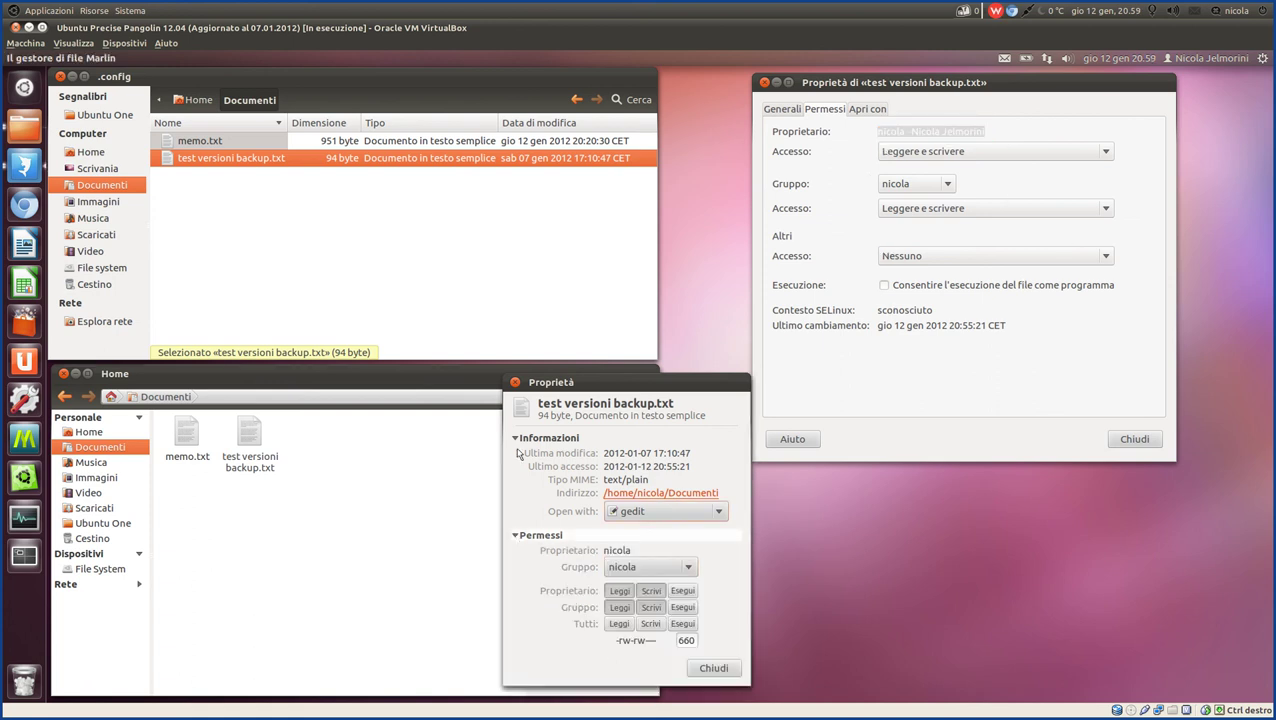
{"action": "left_click", "coordinate": [517, 440]}
{"action": "left_click", "coordinate": [517, 440]}
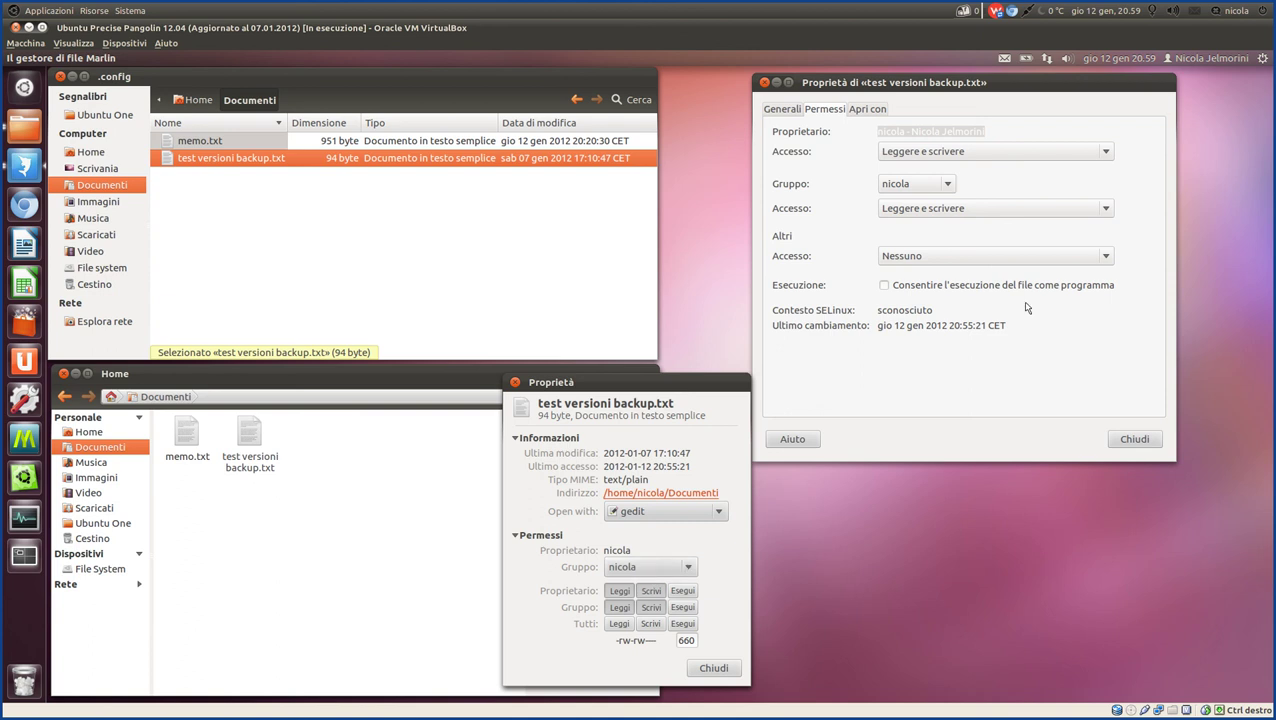
View the owner's access choices in Nautilus, and toggle the owner's Esegui and Scrivi permissions in Marlin and back again.
{"action": "left_click", "coordinate": [908, 152]}
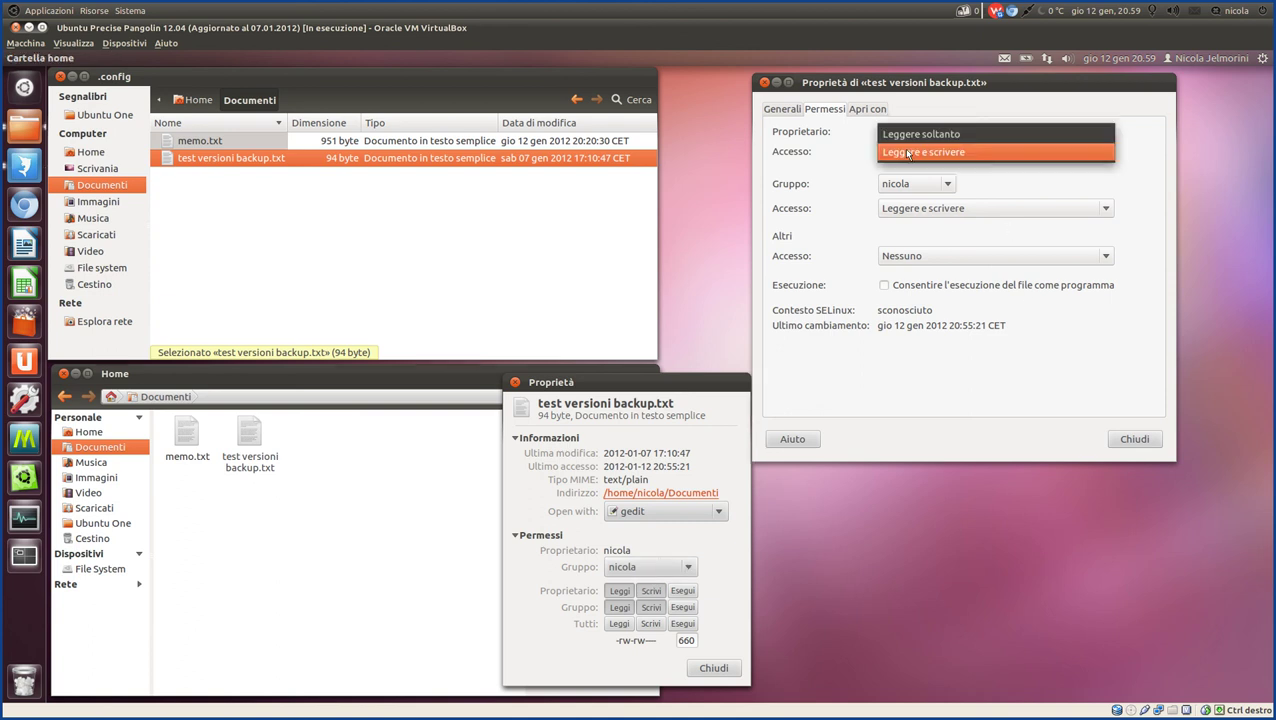
{"action": "left_click", "coordinate": [1145, 147]}
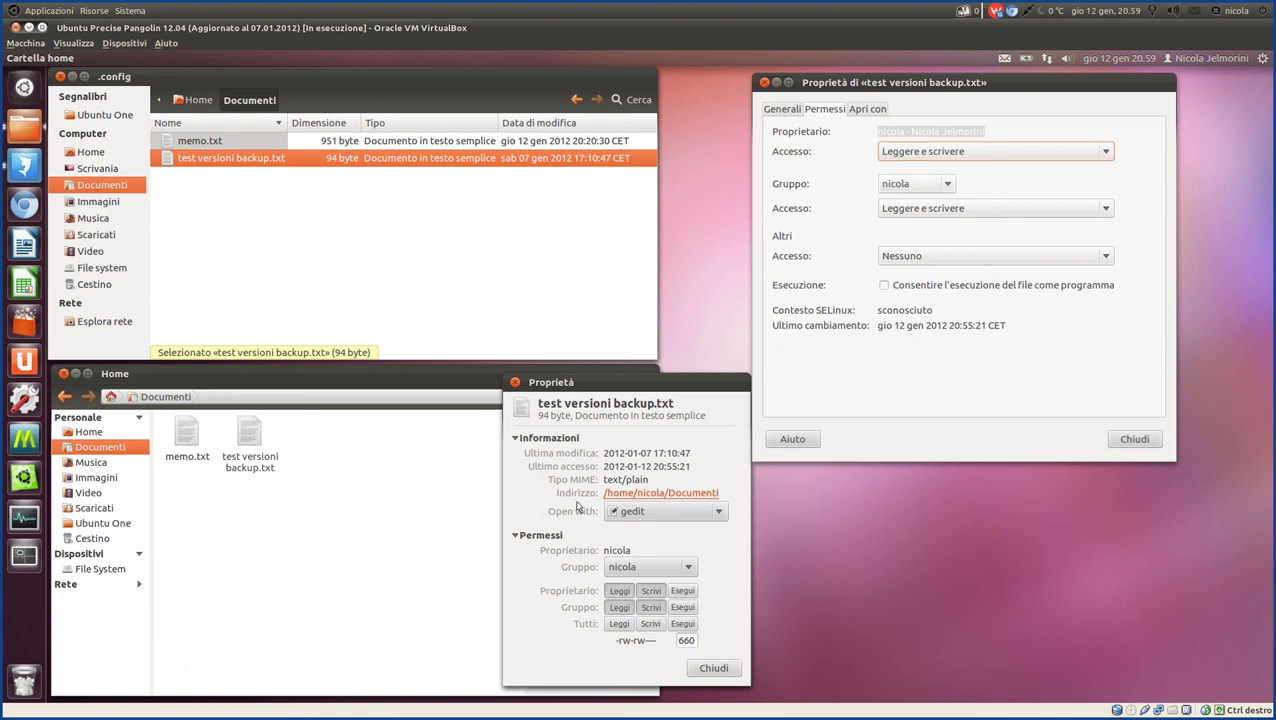
{"action": "left_click", "coordinate": [683, 593]}
{"action": "left_click", "coordinate": [683, 592]}
{"action": "left_click", "coordinate": [651, 592]}
{"action": "left_click", "coordinate": [651, 592]}
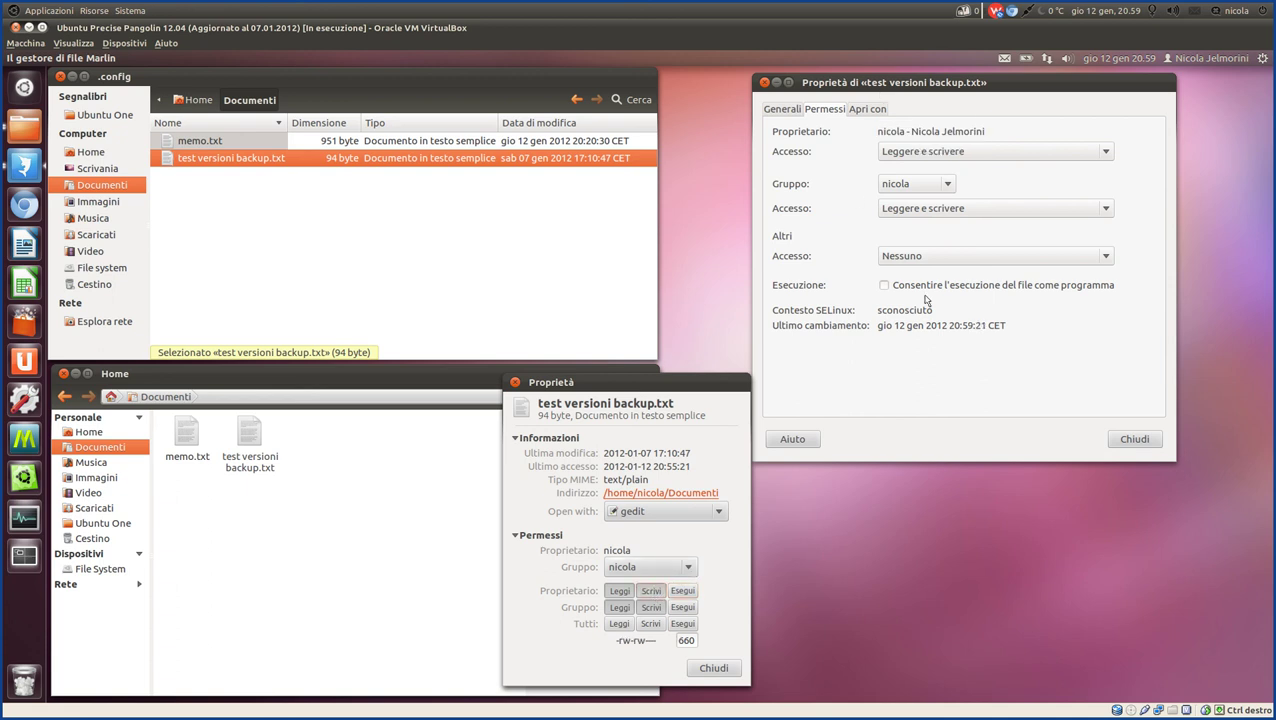
View the Gruppo choices in Marlin's properties window without changing the group, and close both properties windows.
{"action": "left_click", "coordinate": [688, 567]}
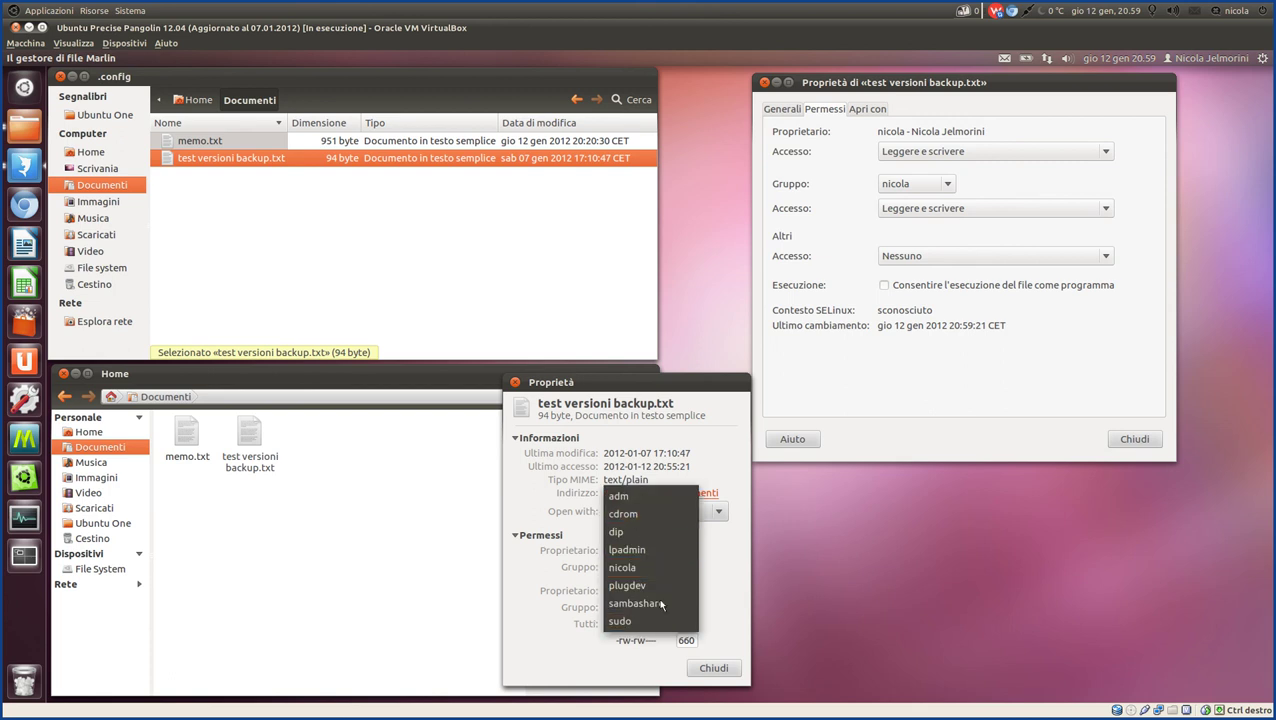
{"action": "left_click", "coordinate": [532, 575]}
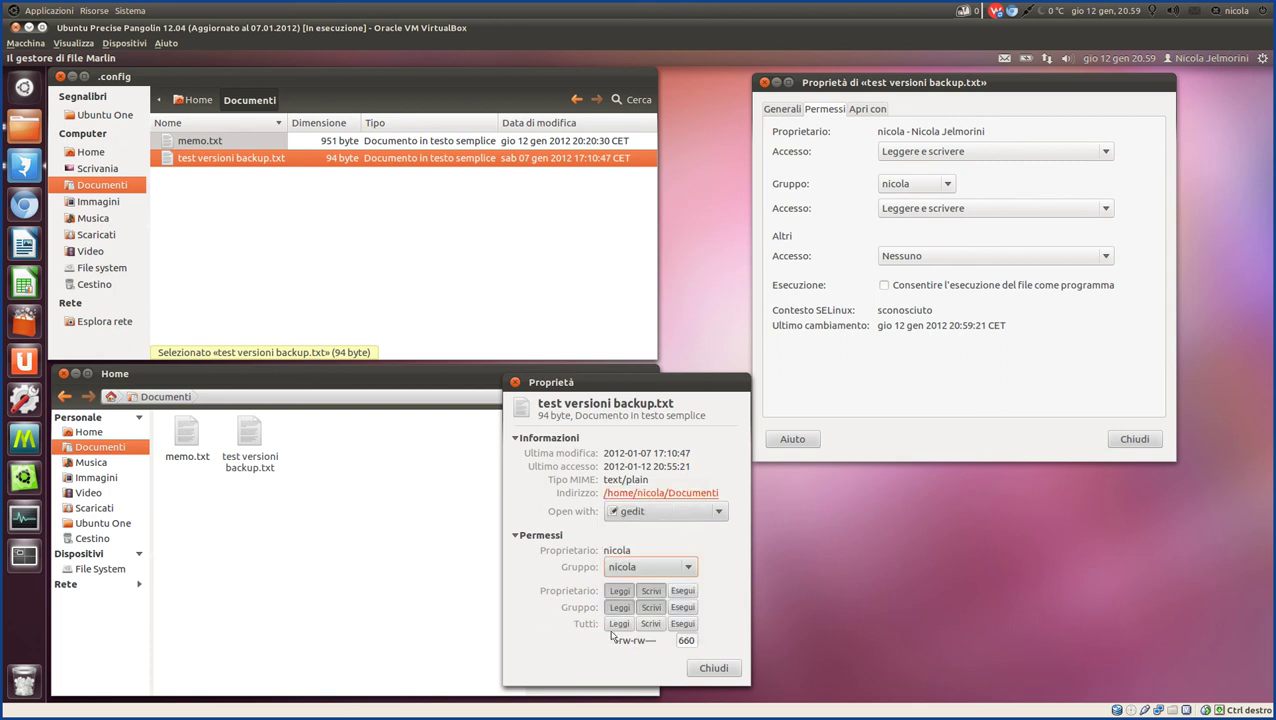
{"action": "left_click", "coordinate": [714, 668]}
{"action": "left_click", "coordinate": [1139, 446]}
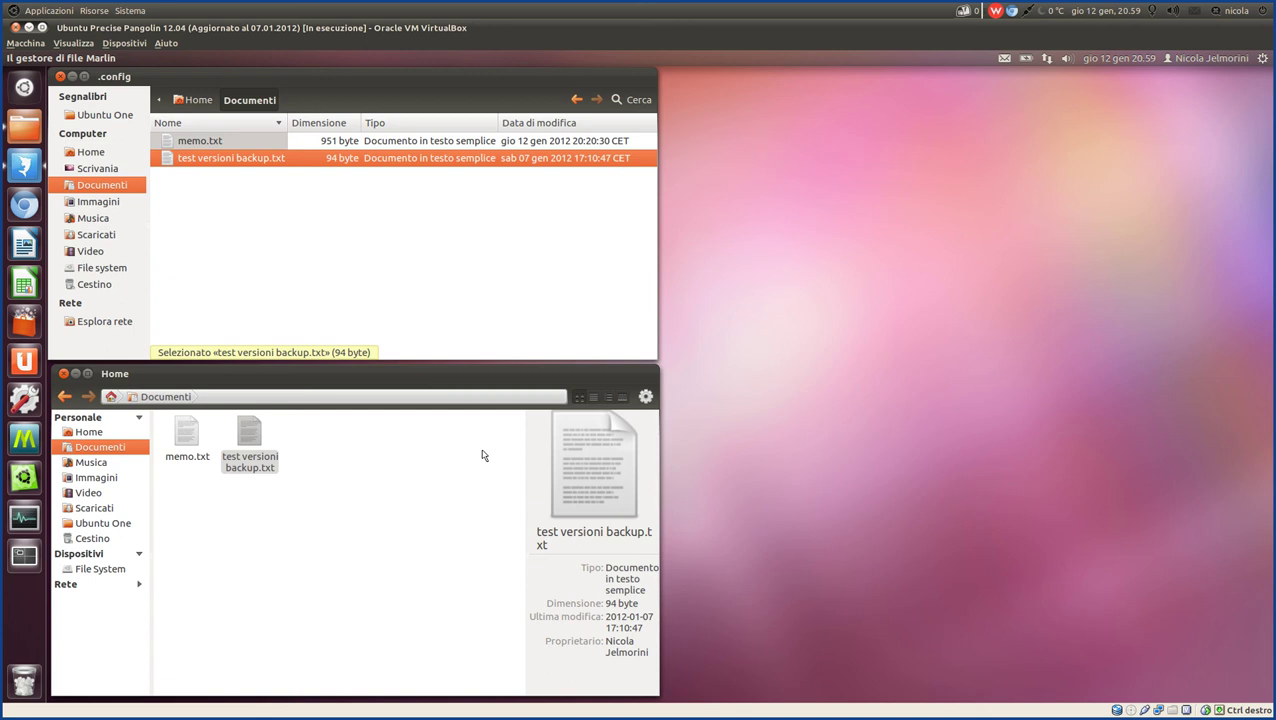
Show the restore option for test versioni backup.txt among Nautilus's context options, and widen the file preview pane in Marlin.
{"action": "right_click", "coordinate": [225, 157]}
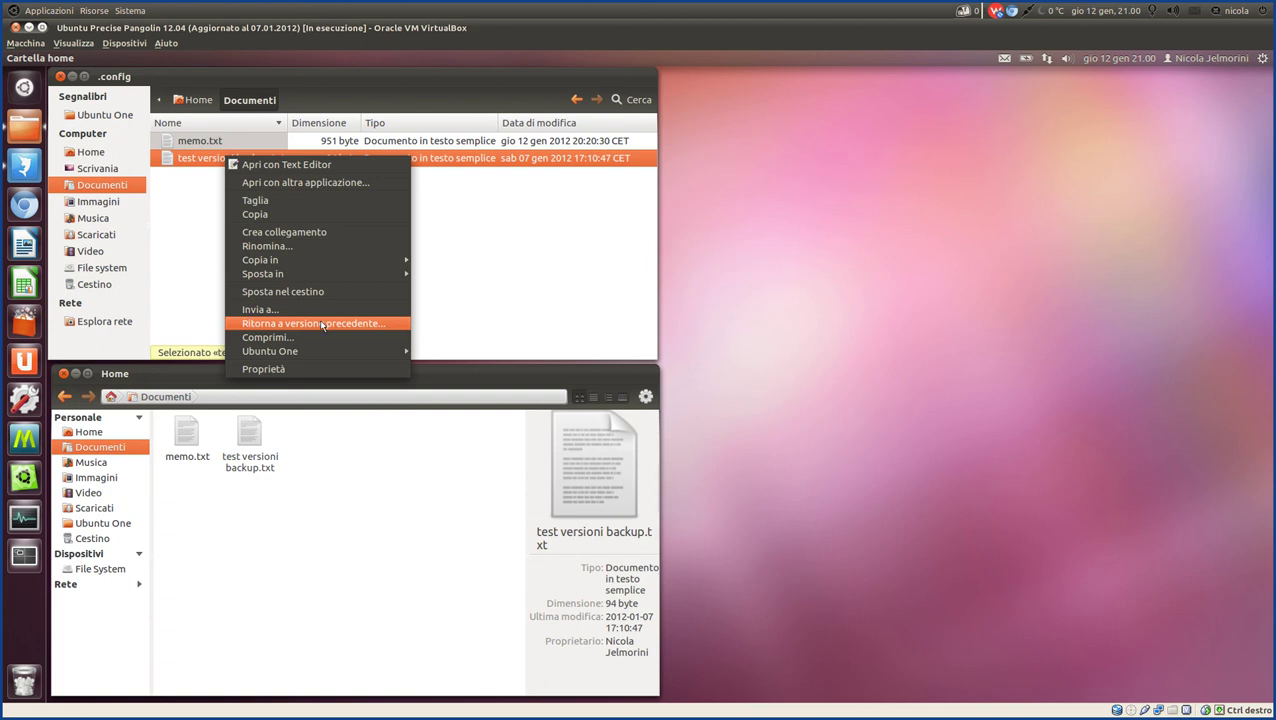
{"action": "left_click", "coordinate": [347, 522]}
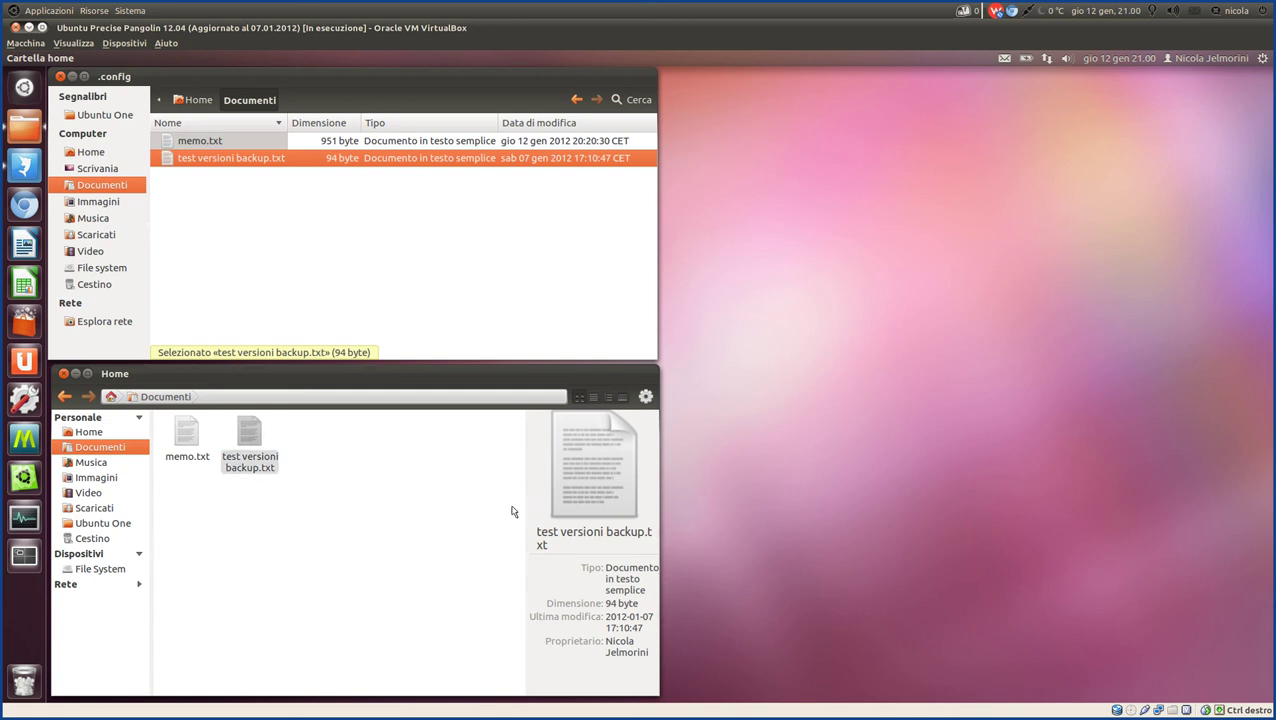
{"action": "left_click_drag", "start_coordinate": [508, 512], "coordinate": [484, 515]}
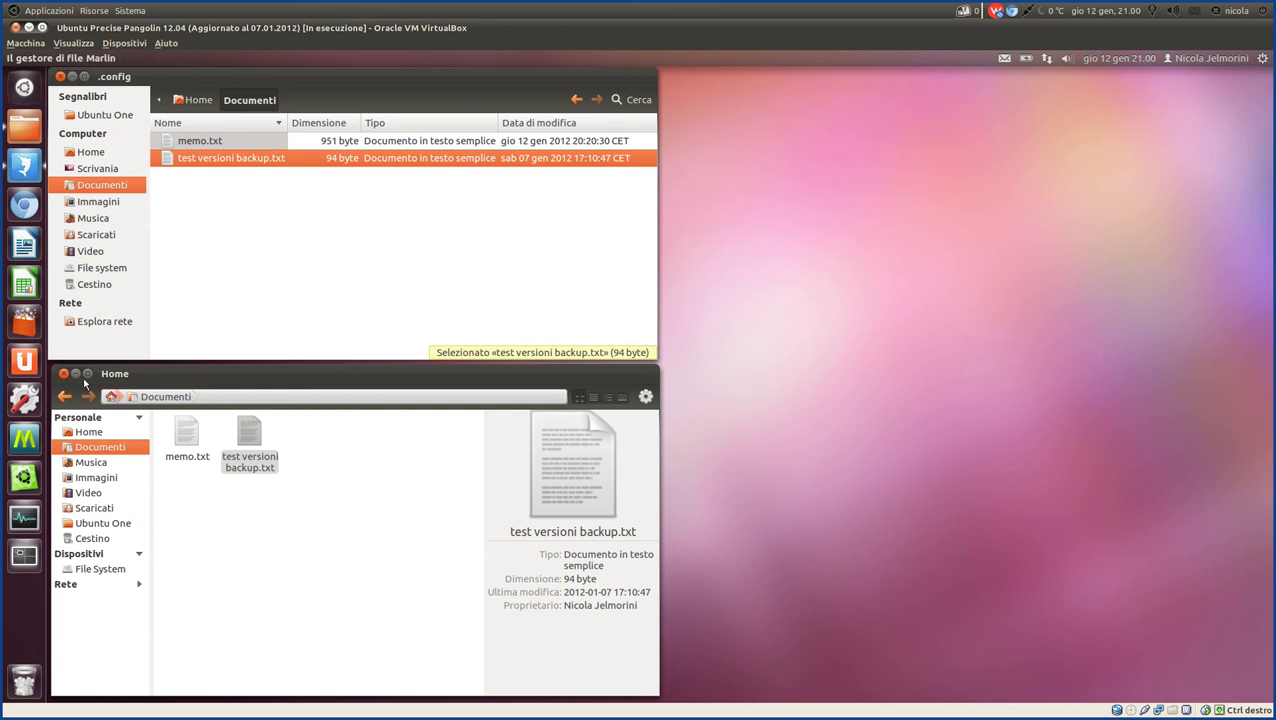
Open the Ubuntu One control panel beside the file managers, review its cloud folders, devices and services, and close it.
{"action": "left_click", "coordinate": [22, 363]}
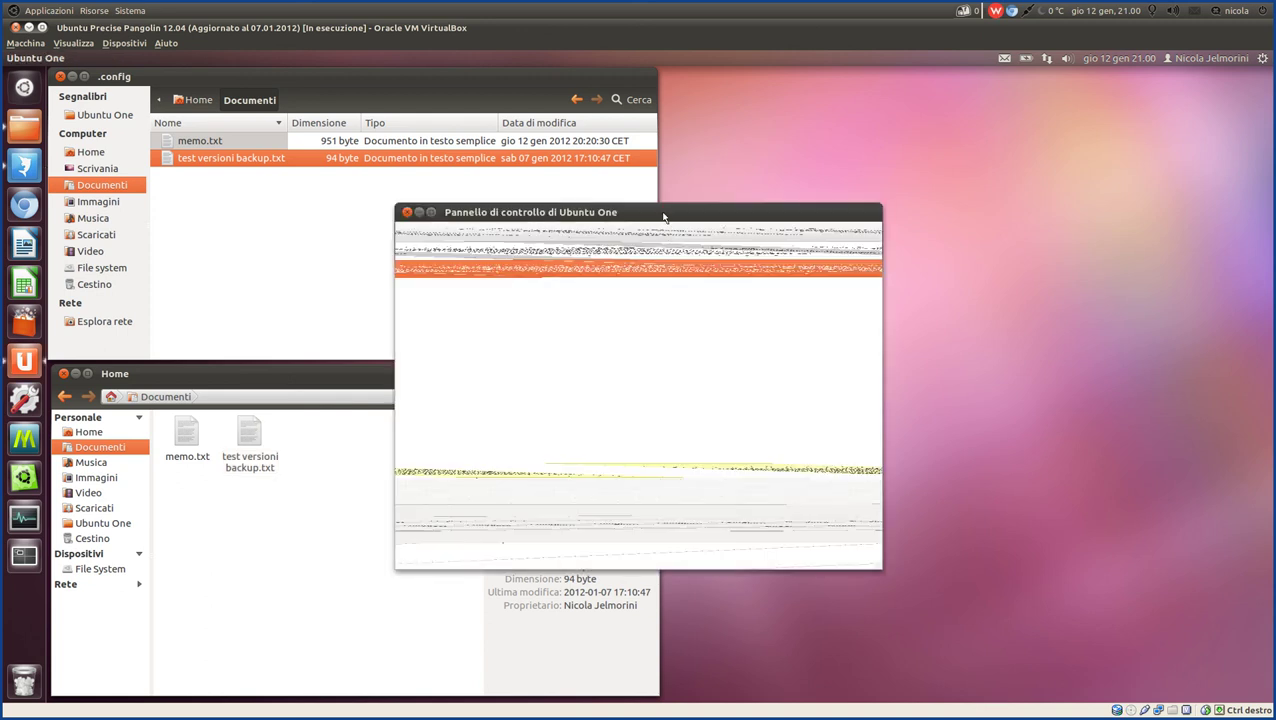
{"action": "left_click_drag", "start_coordinate": [663, 217], "coordinate": [993, 160]}
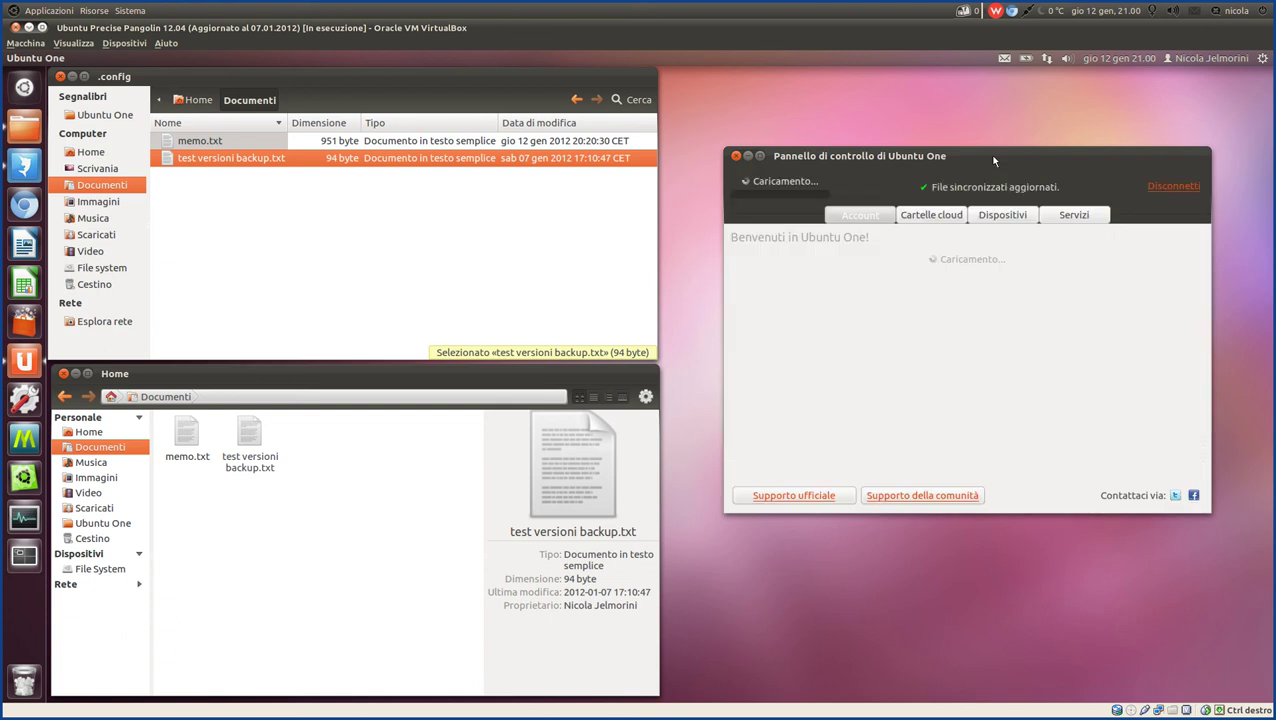
{"action": "left_click", "coordinate": [924, 216]}
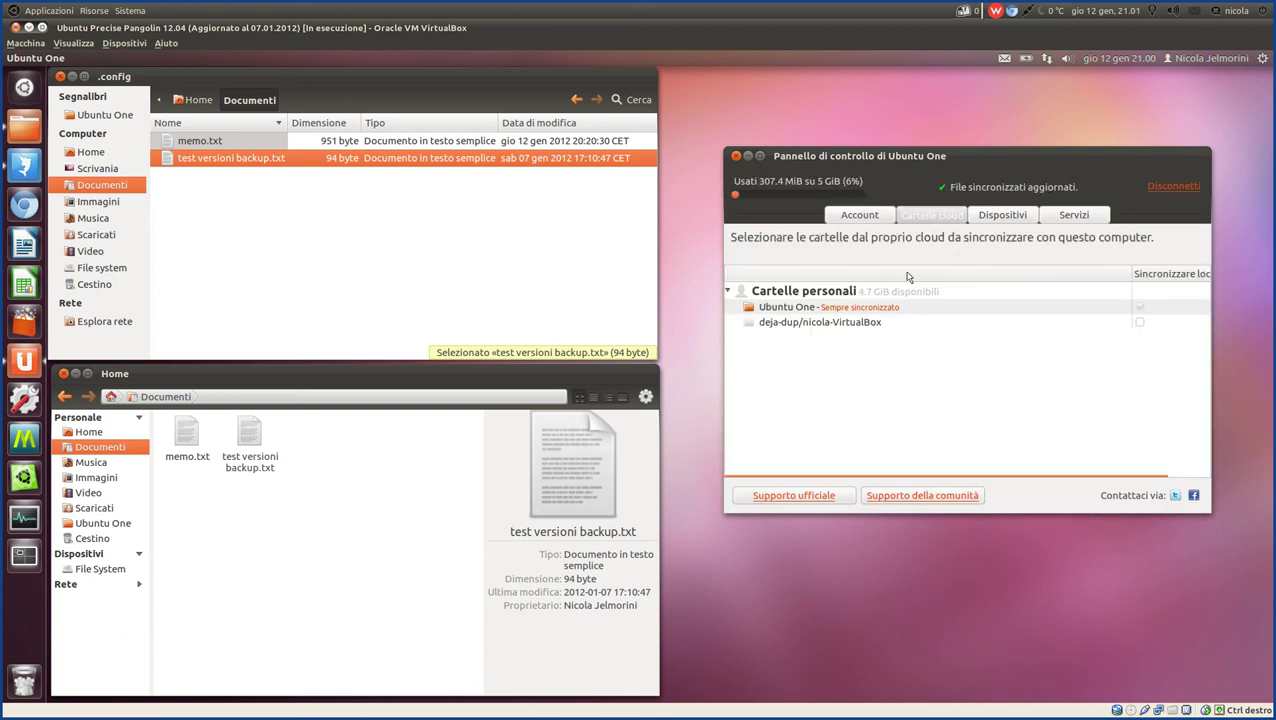
{"action": "left_click", "coordinate": [998, 220]}
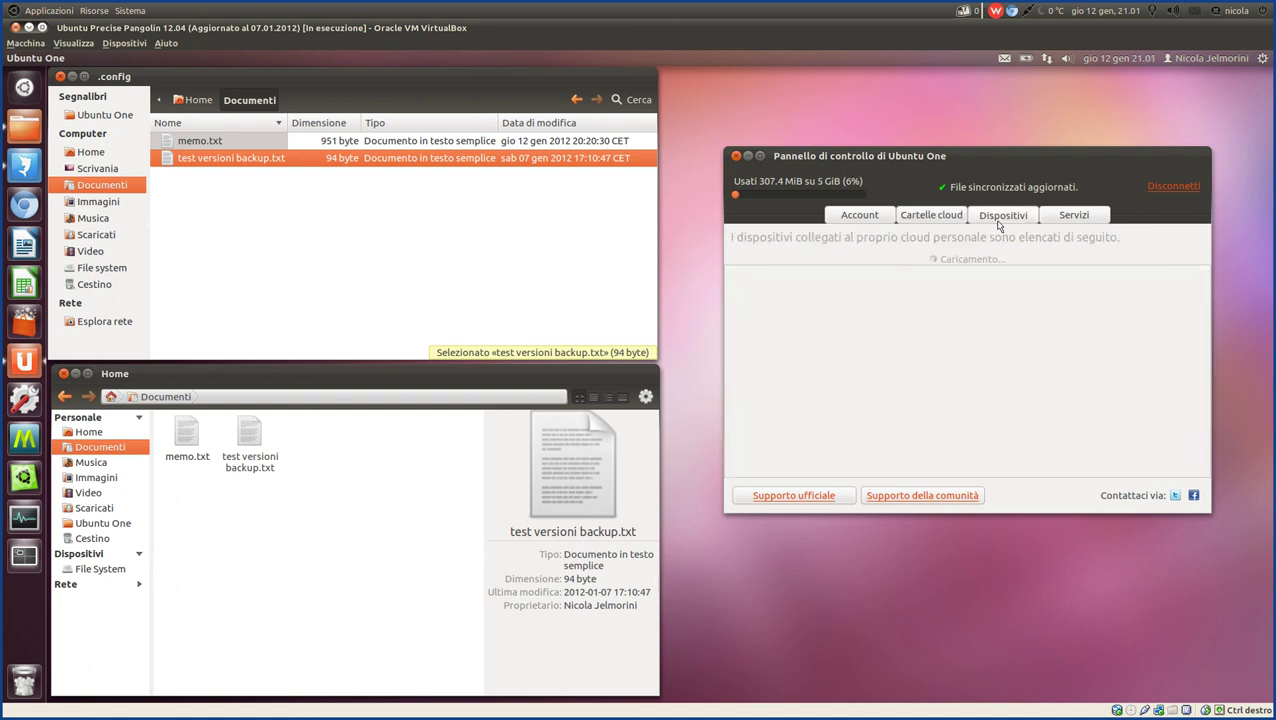
{"action": "left_click", "coordinate": [1073, 215]}
{"action": "left_click", "coordinate": [1012, 215]}
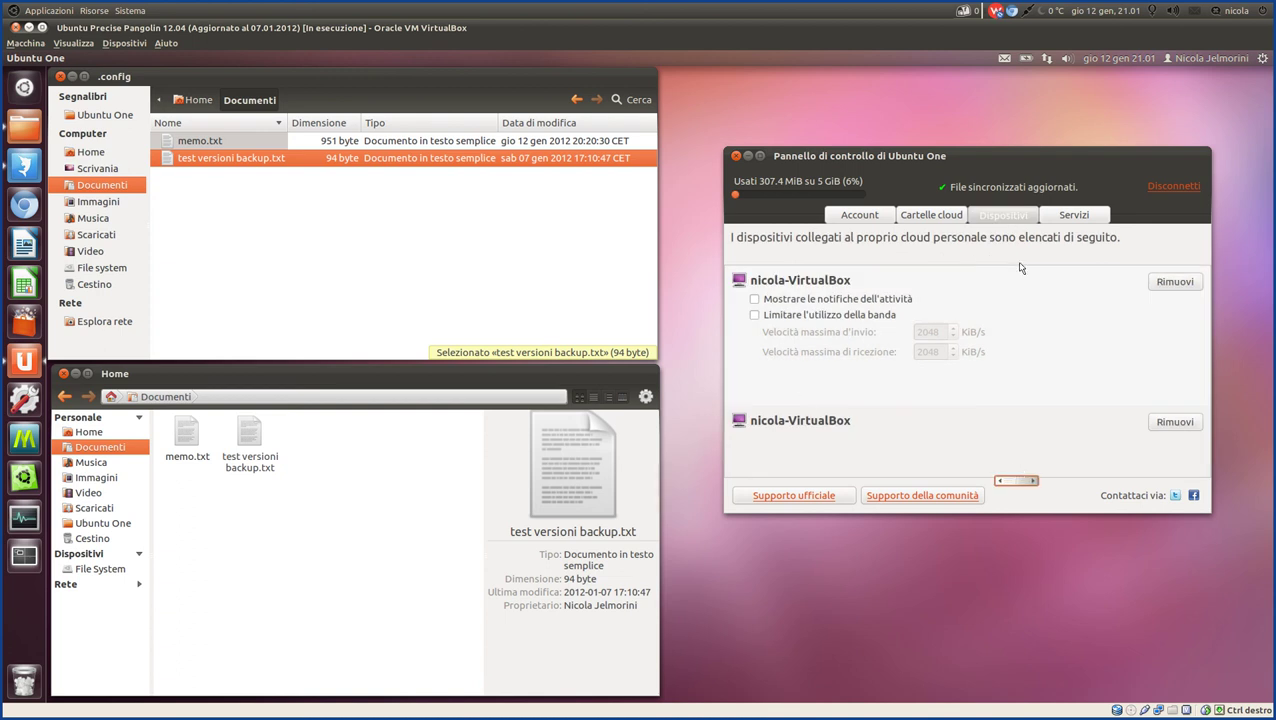
{"action": "left_click", "coordinate": [736, 157]}
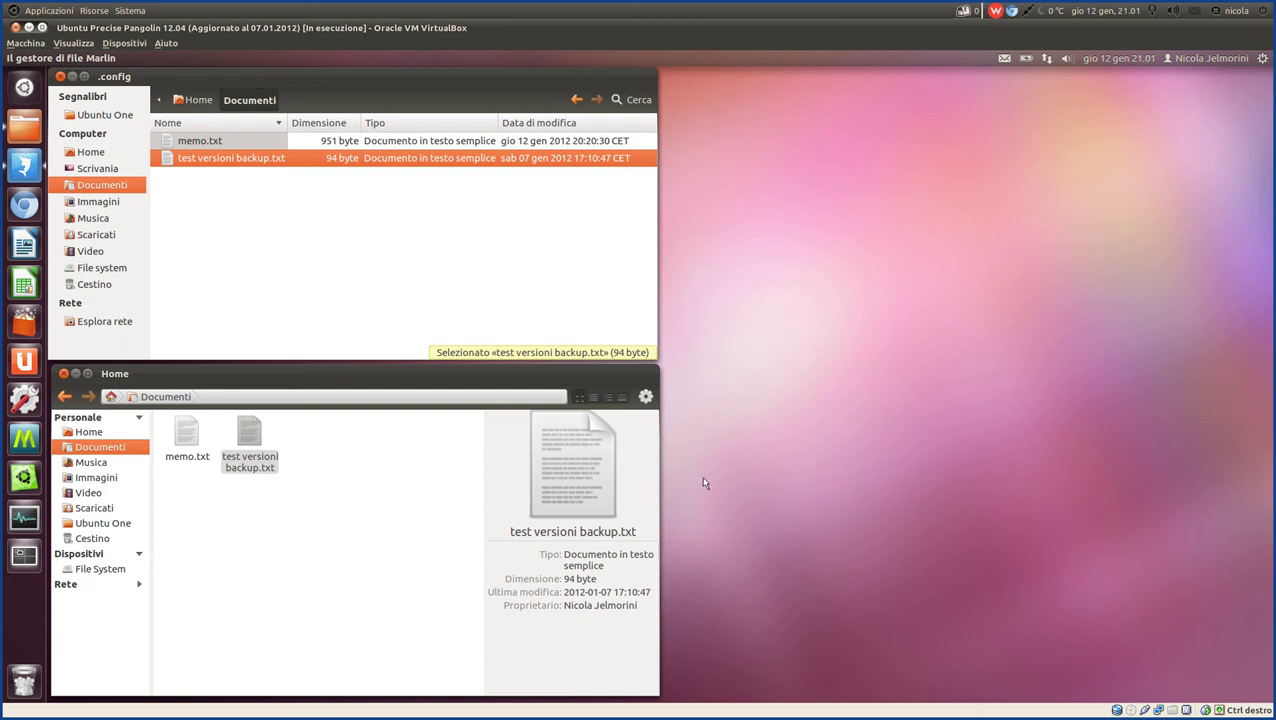
Switch to the host's terminal window that is running the screen recording.
{"action": "mouse_move", "coordinate": [455, 707]}
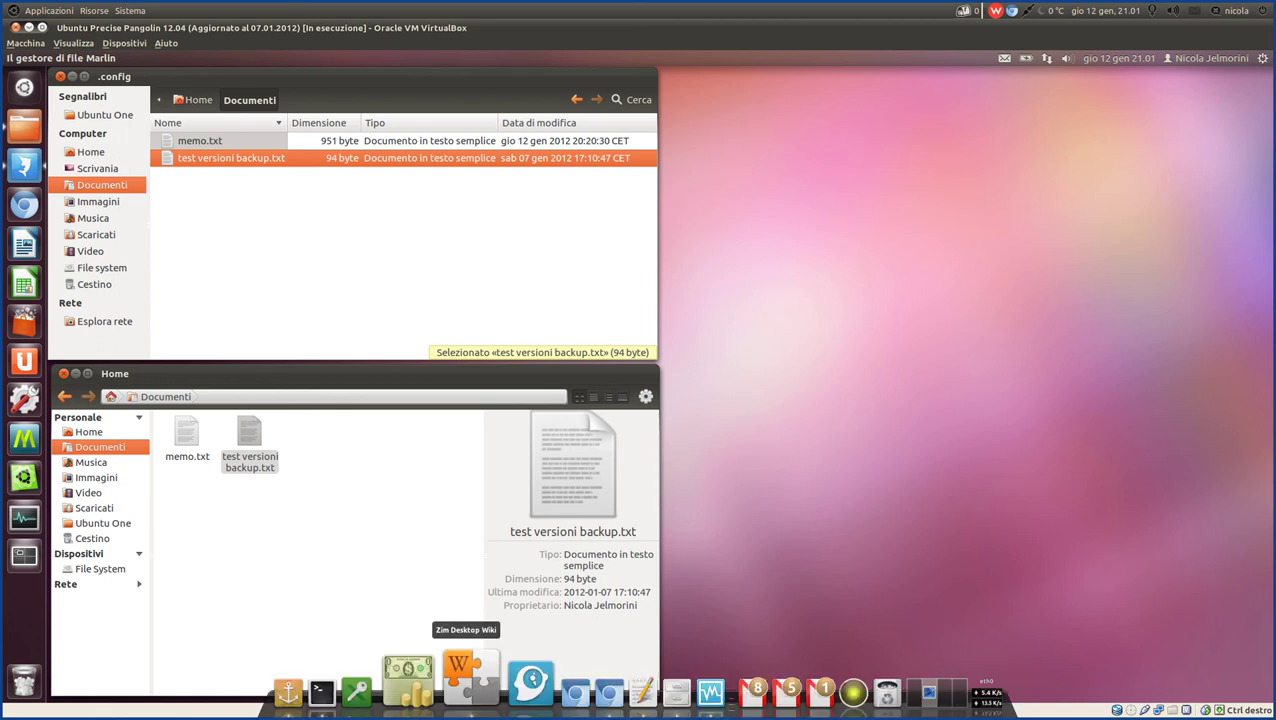
{"action": "left_click", "coordinate": [366, 690]}
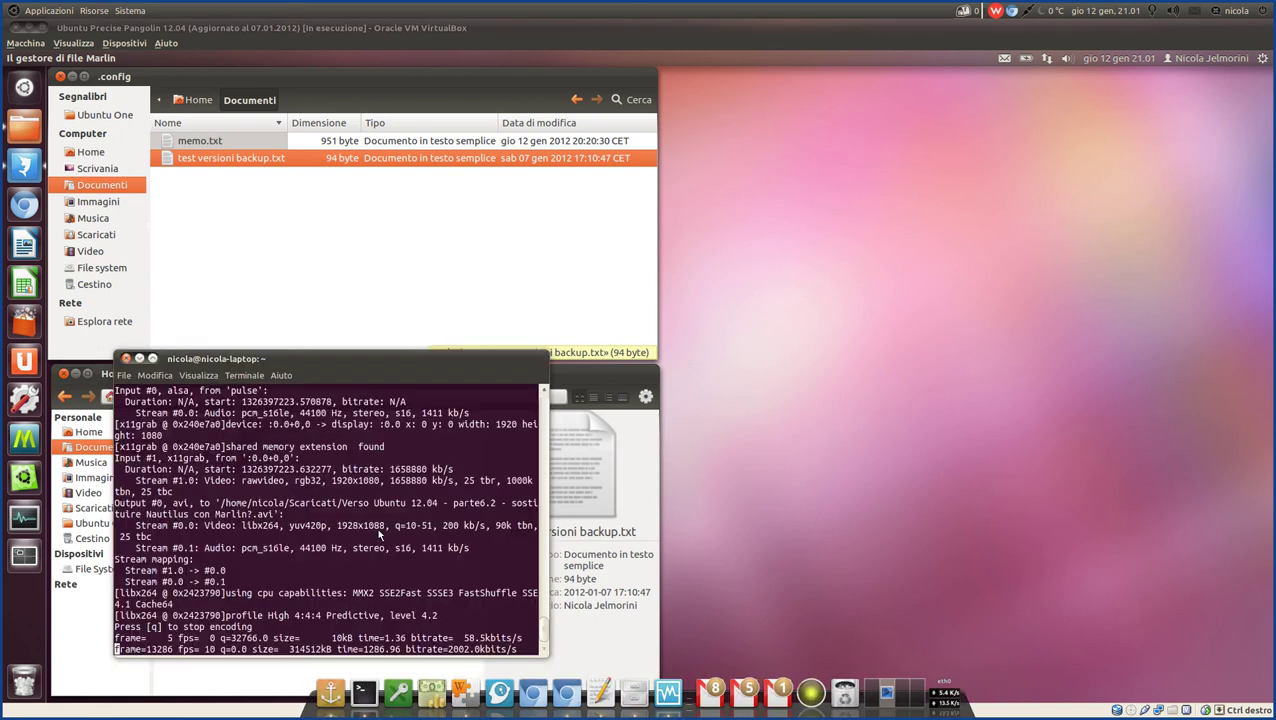